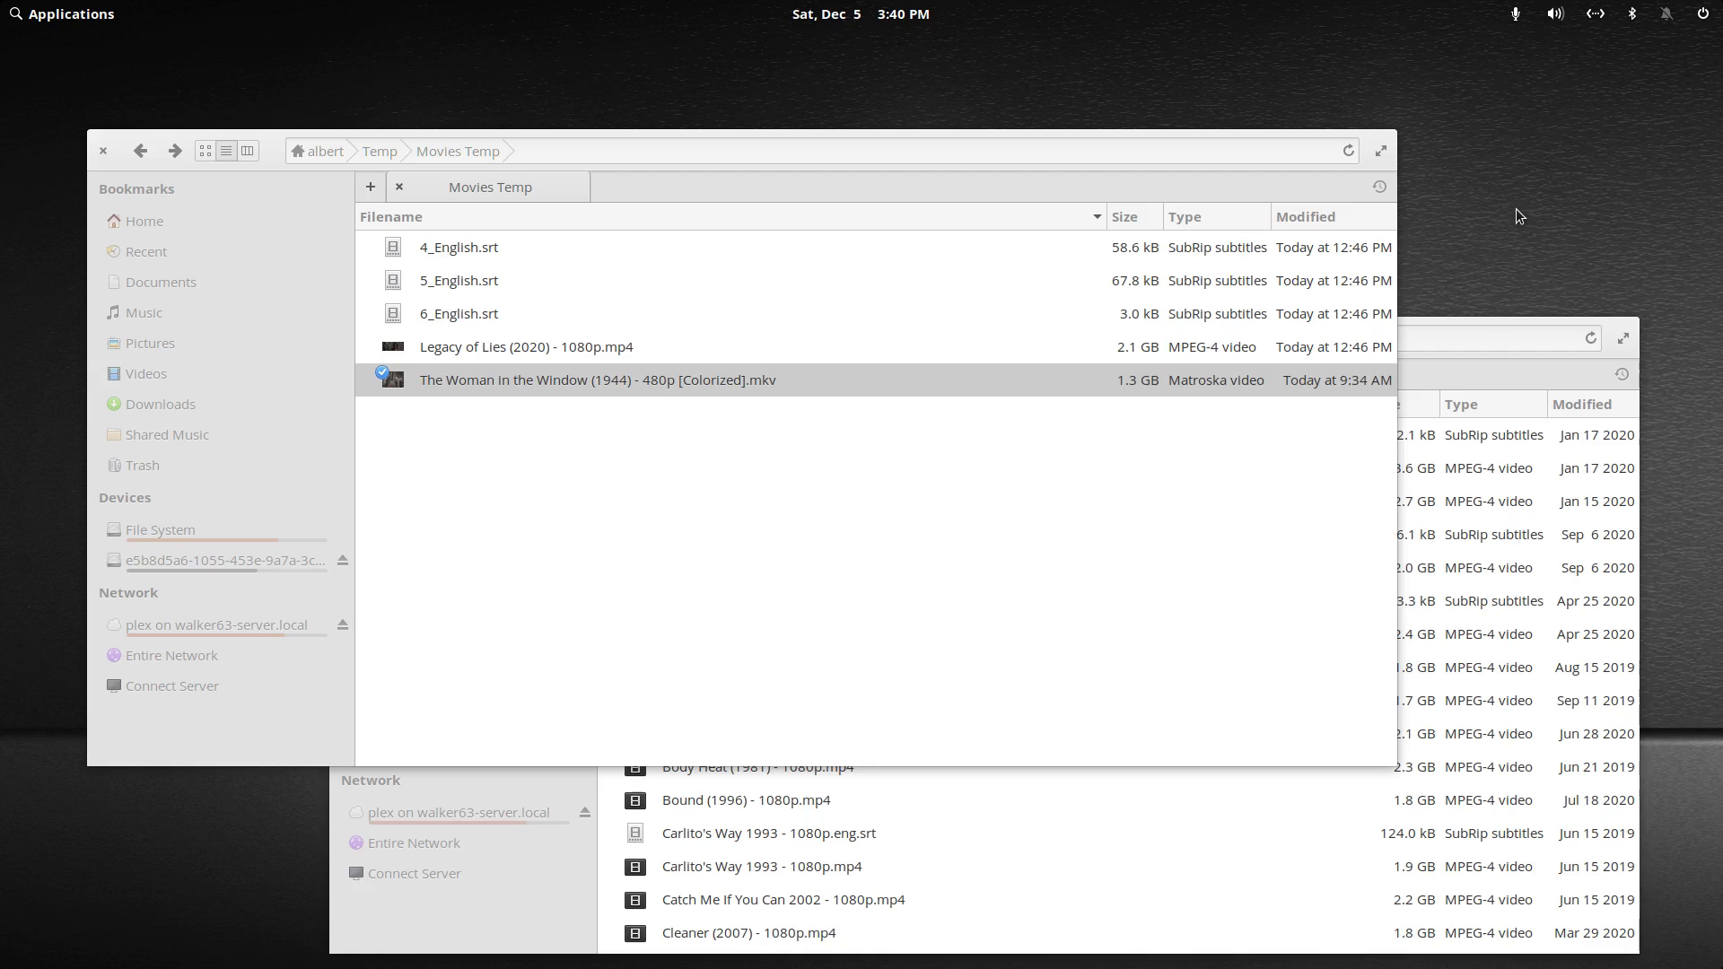
Bring the Files window showing the Movies Temp folder to the front
{"action": "left_click", "coordinate": [558, 488]}
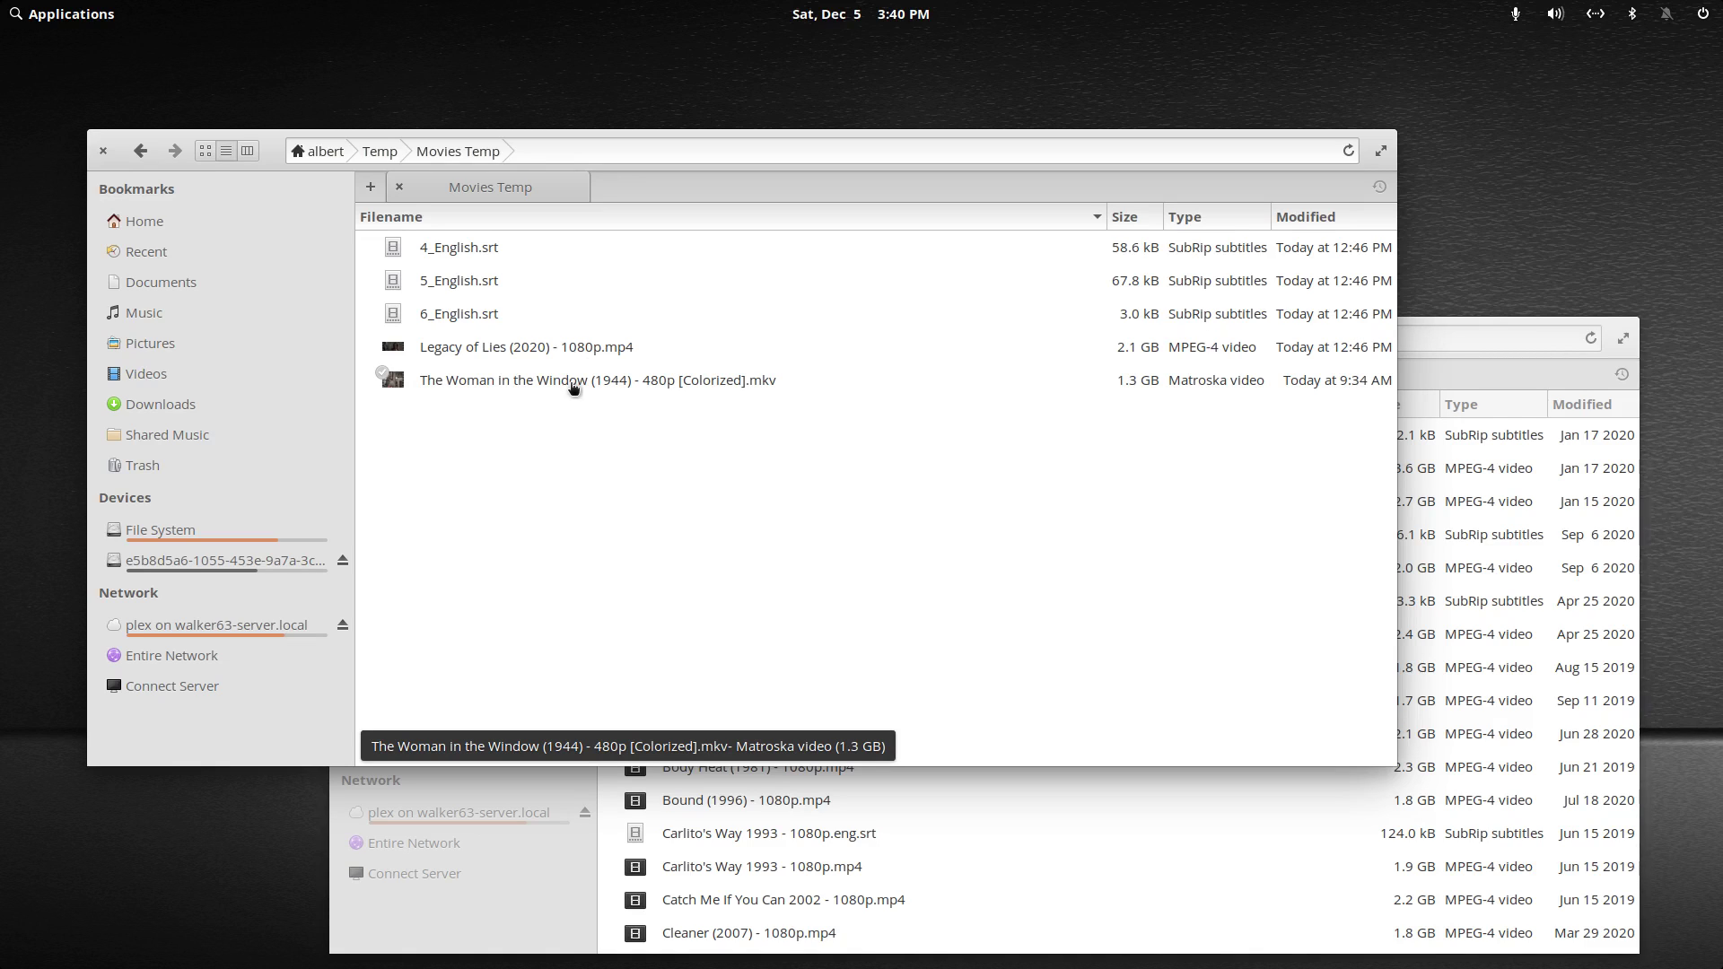
Play The Woman in the Window MKV paused in VLC and confirm its single English subtitle track
{"action": "double_click", "coordinate": [574, 388]}
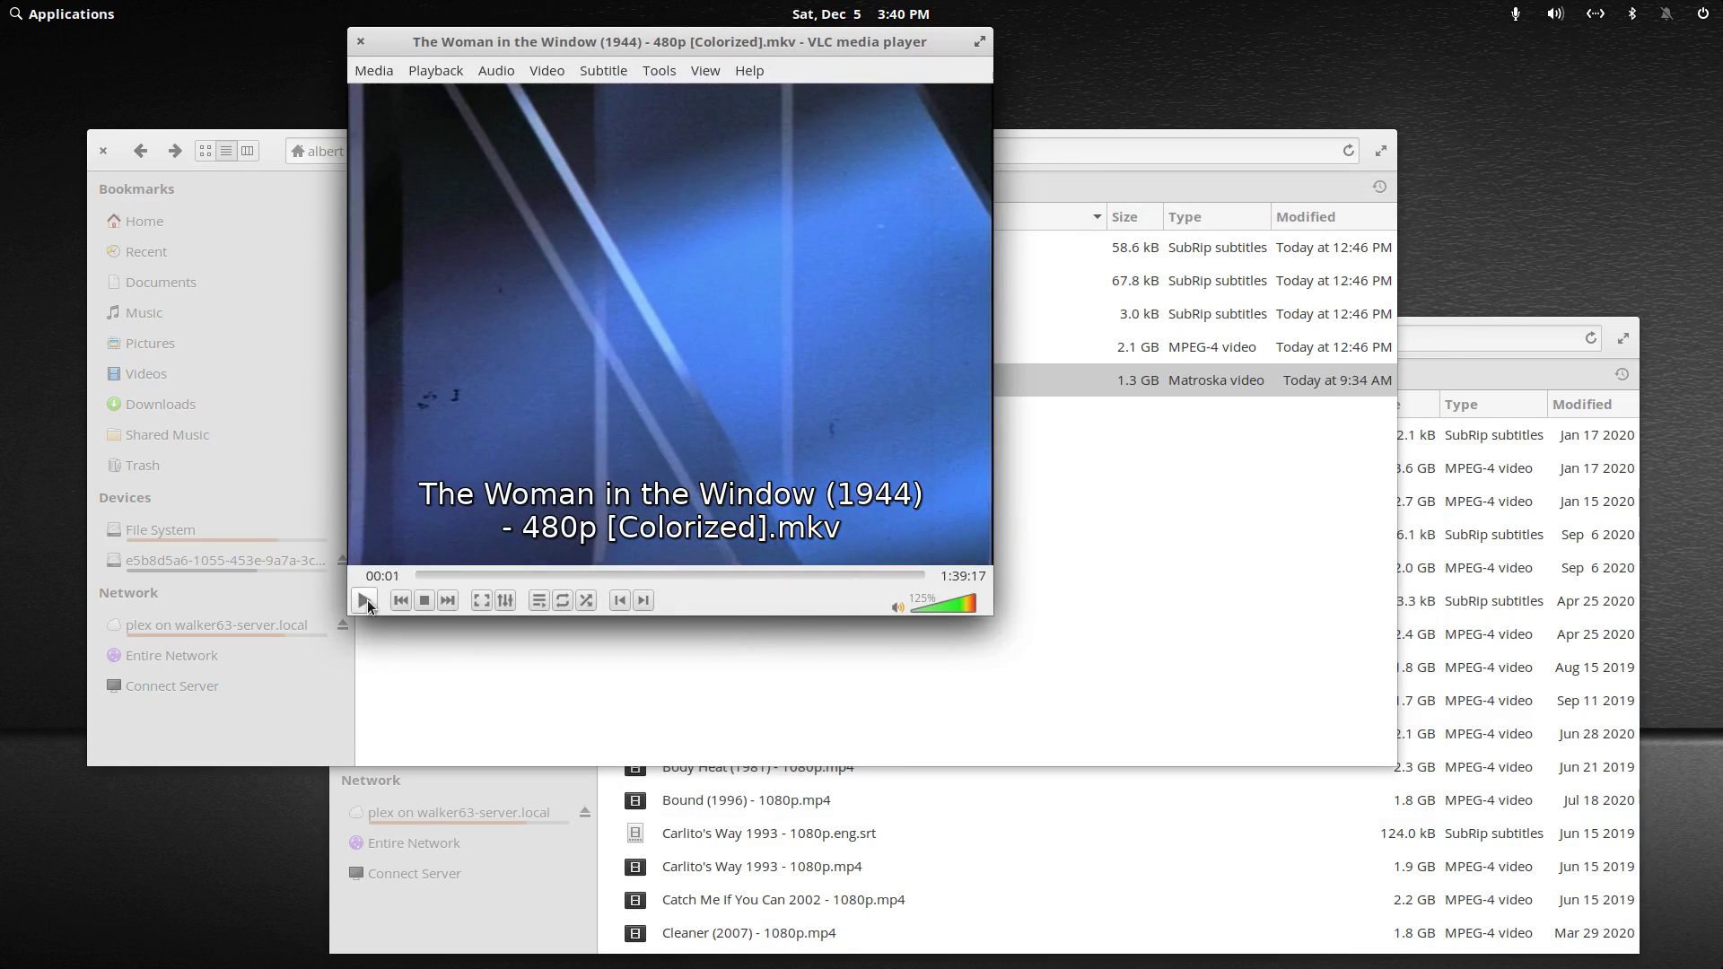
{"action": "left_click", "coordinate": [363, 601]}
{"action": "left_click", "coordinate": [605, 72]}
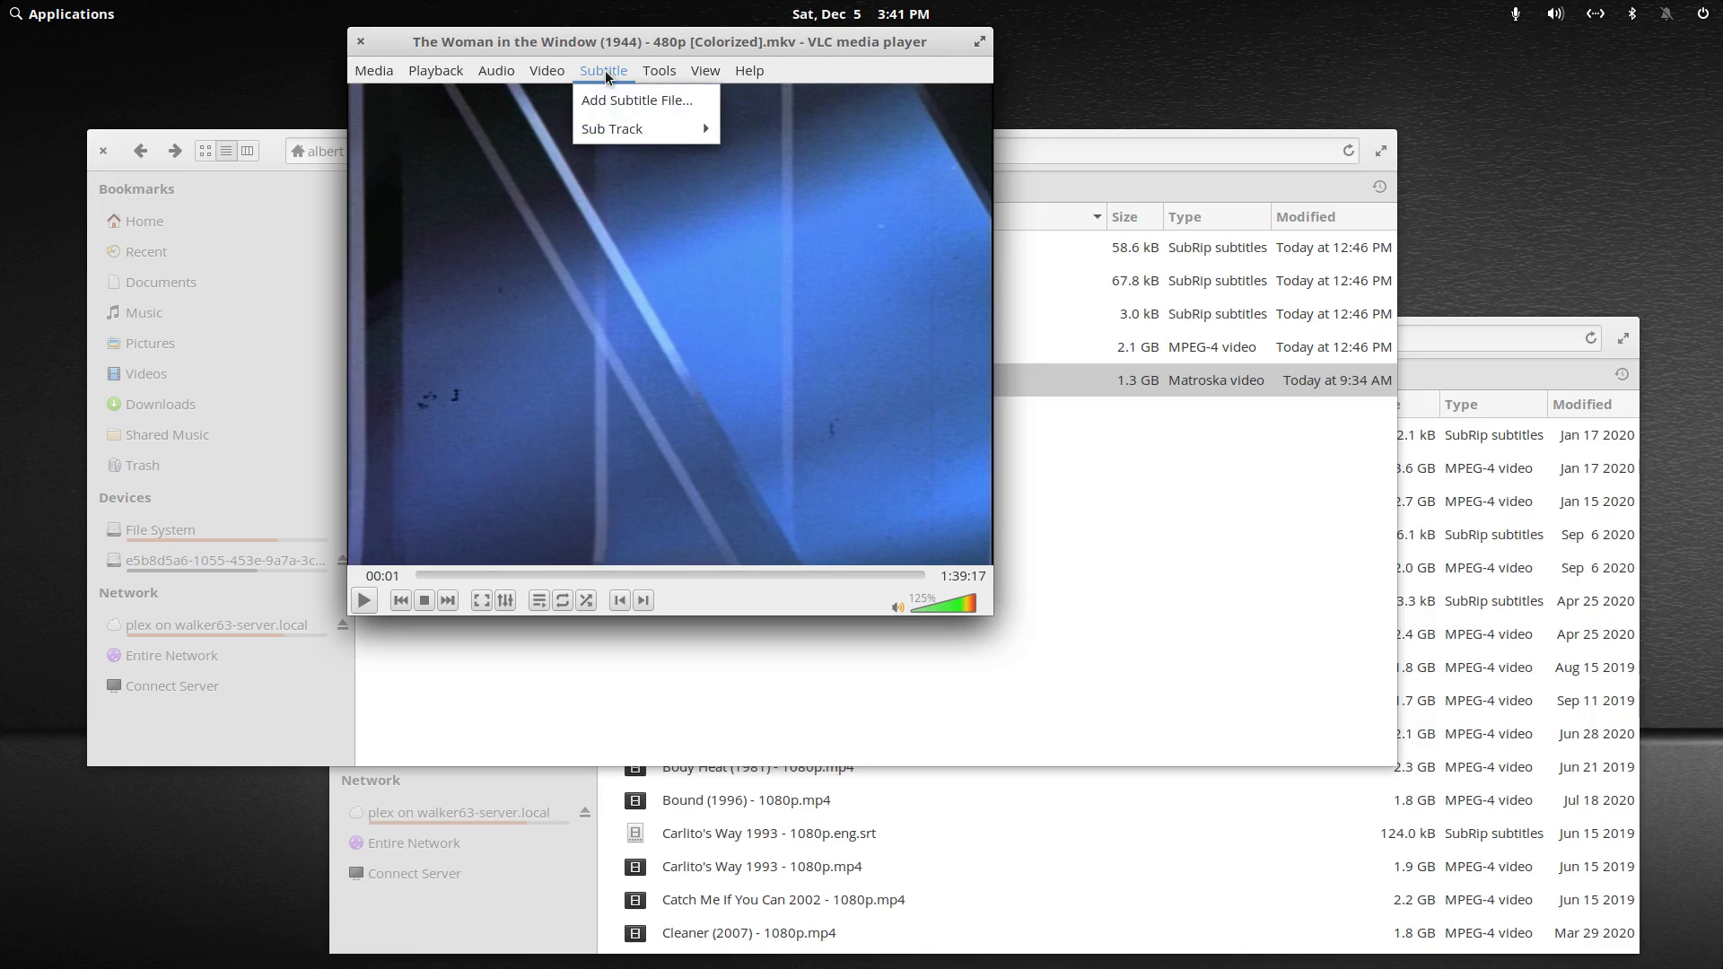
{"action": "mouse_move", "coordinate": [607, 122]}
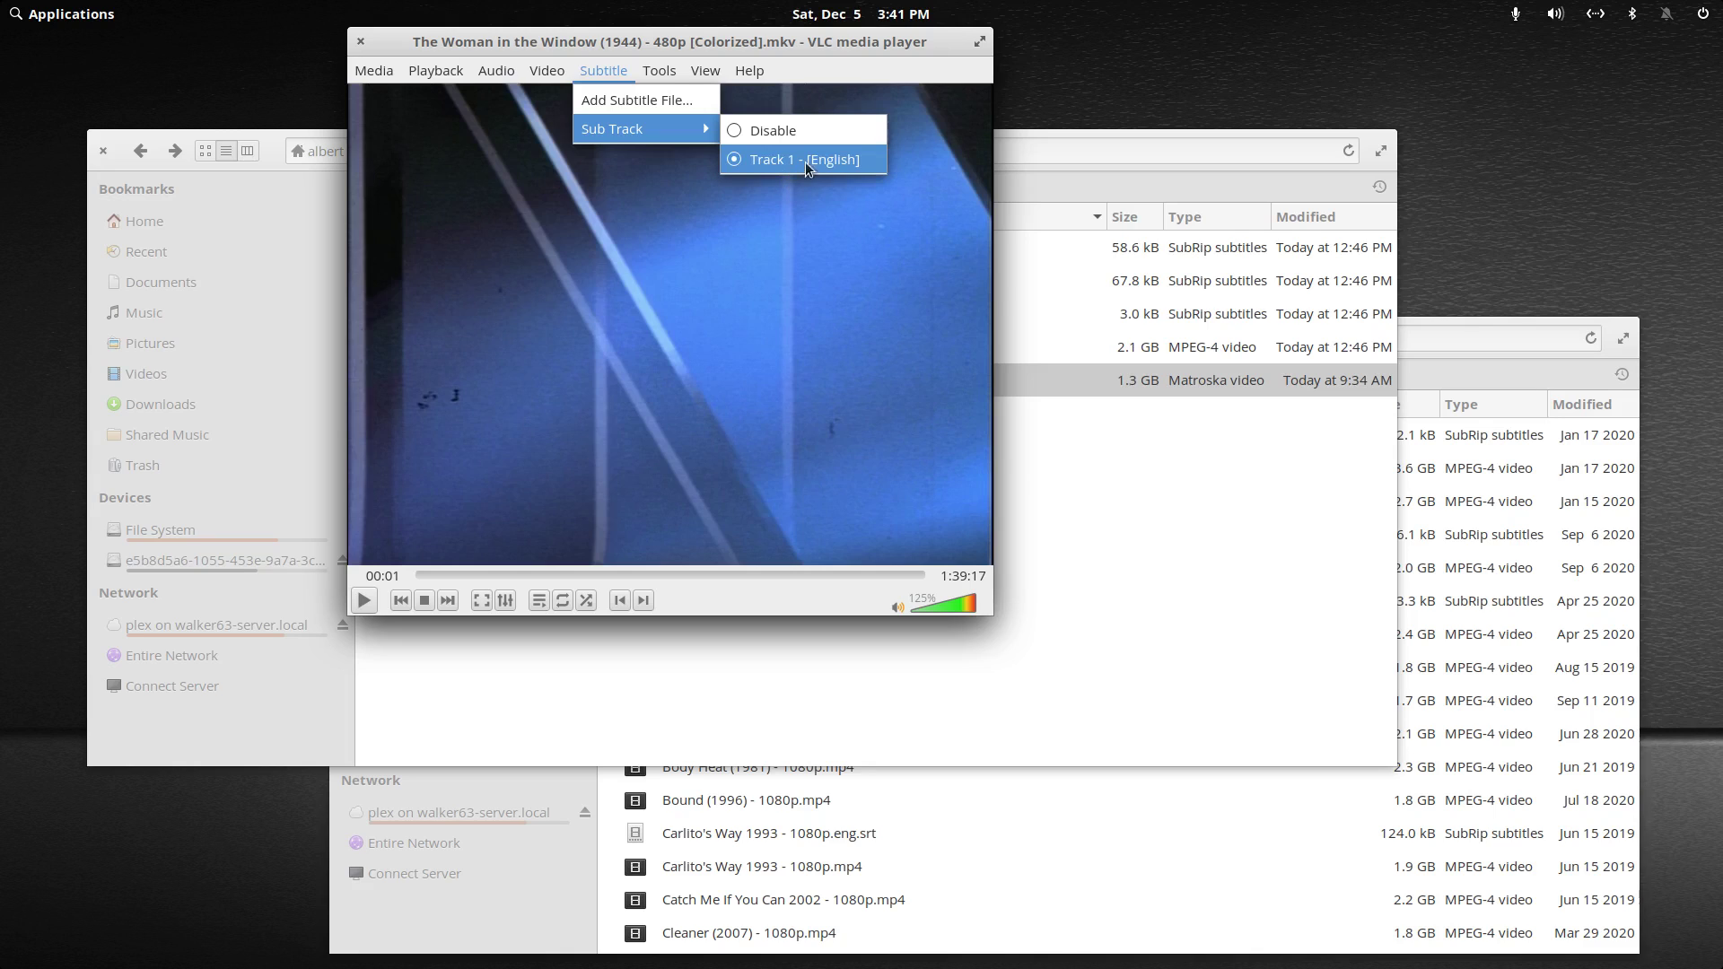
{"action": "left_click", "coordinate": [1113, 58]}
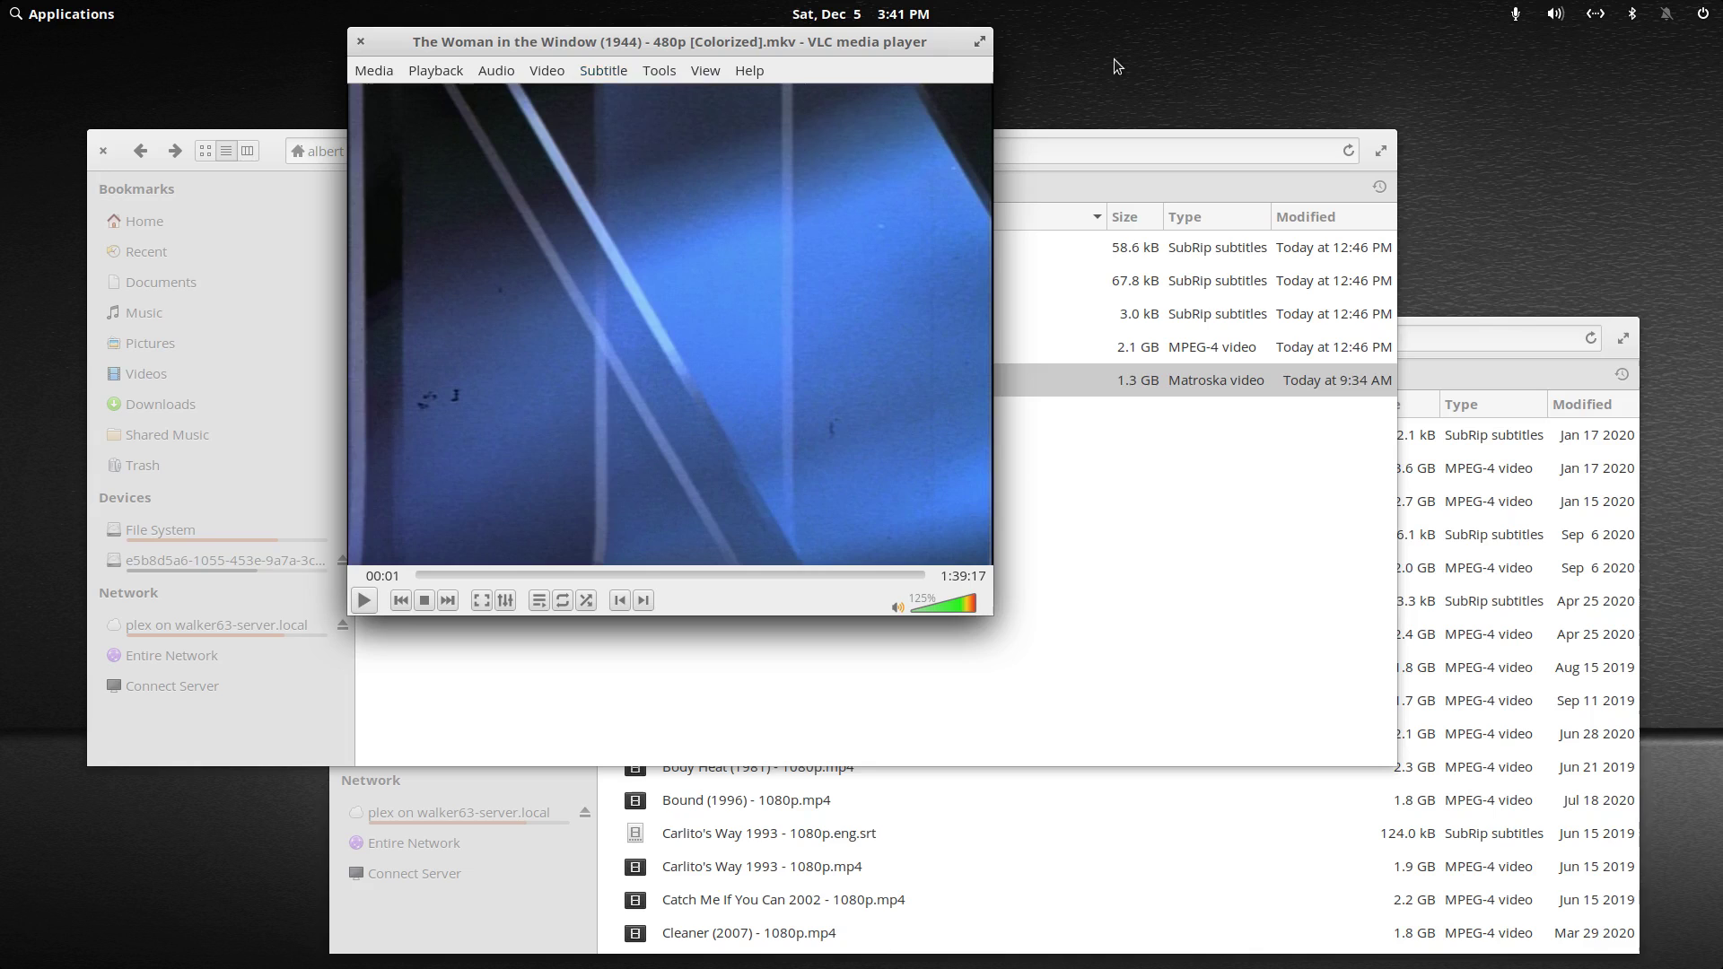
Close VLC and open the colorized MKV with MKVToolNix GUI
{"action": "left_click", "coordinate": [360, 41]}
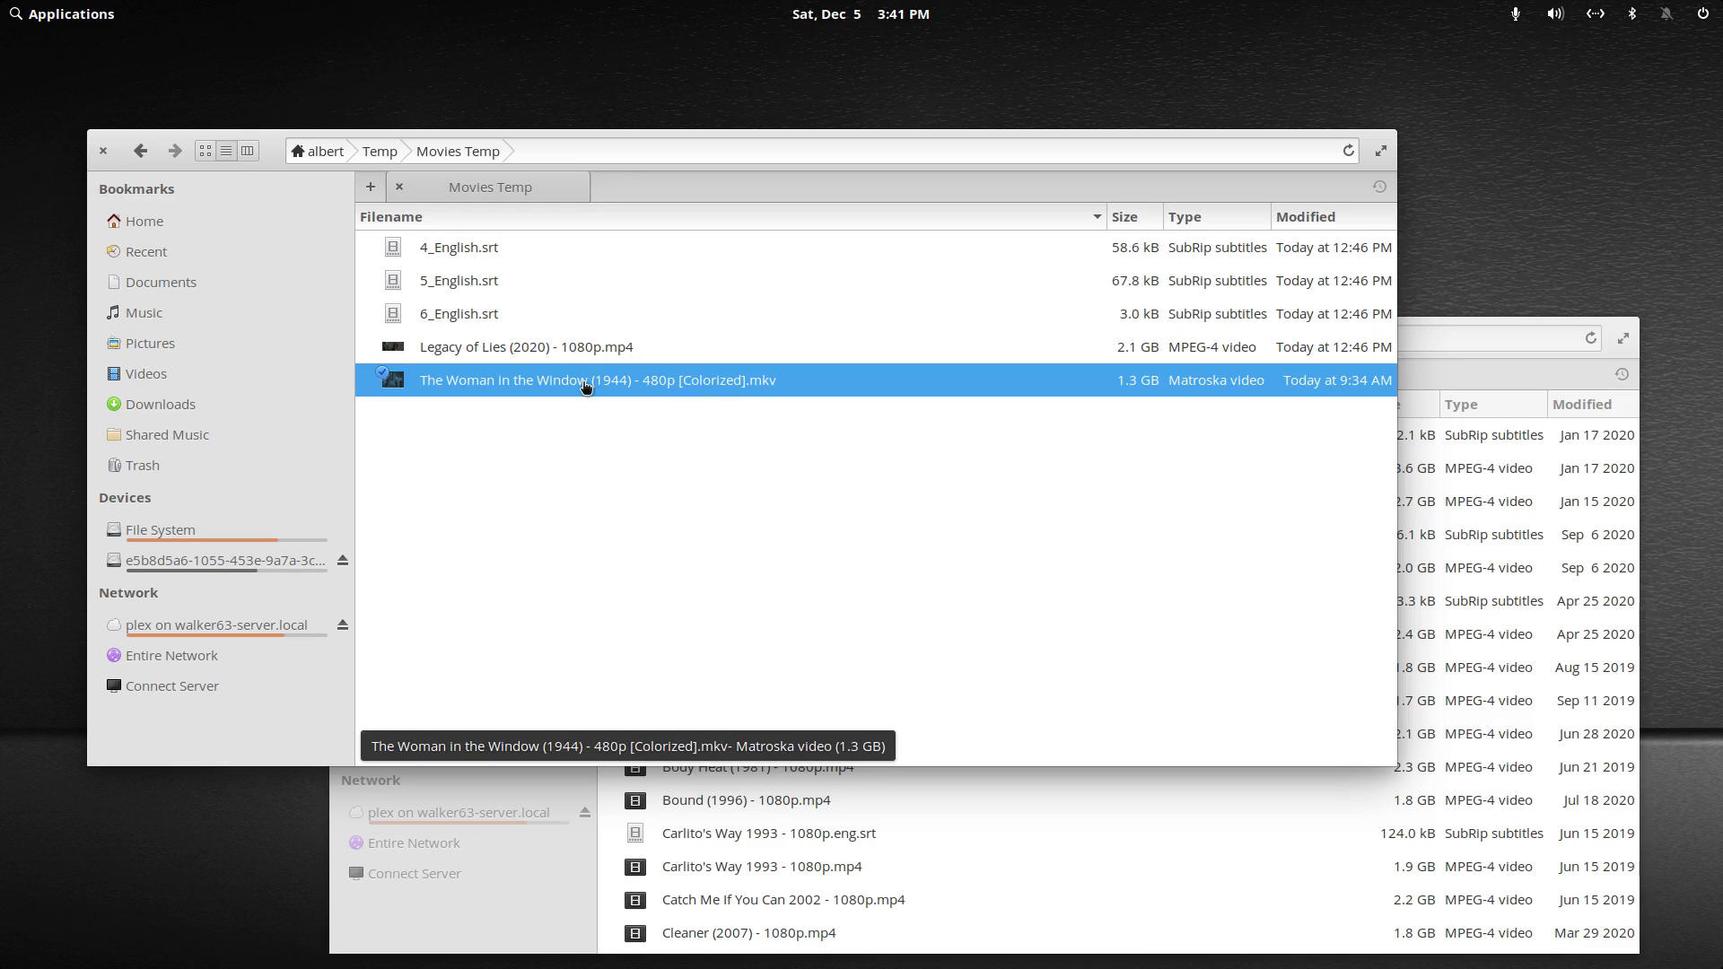
{"action": "right_click", "coordinate": [585, 387]}
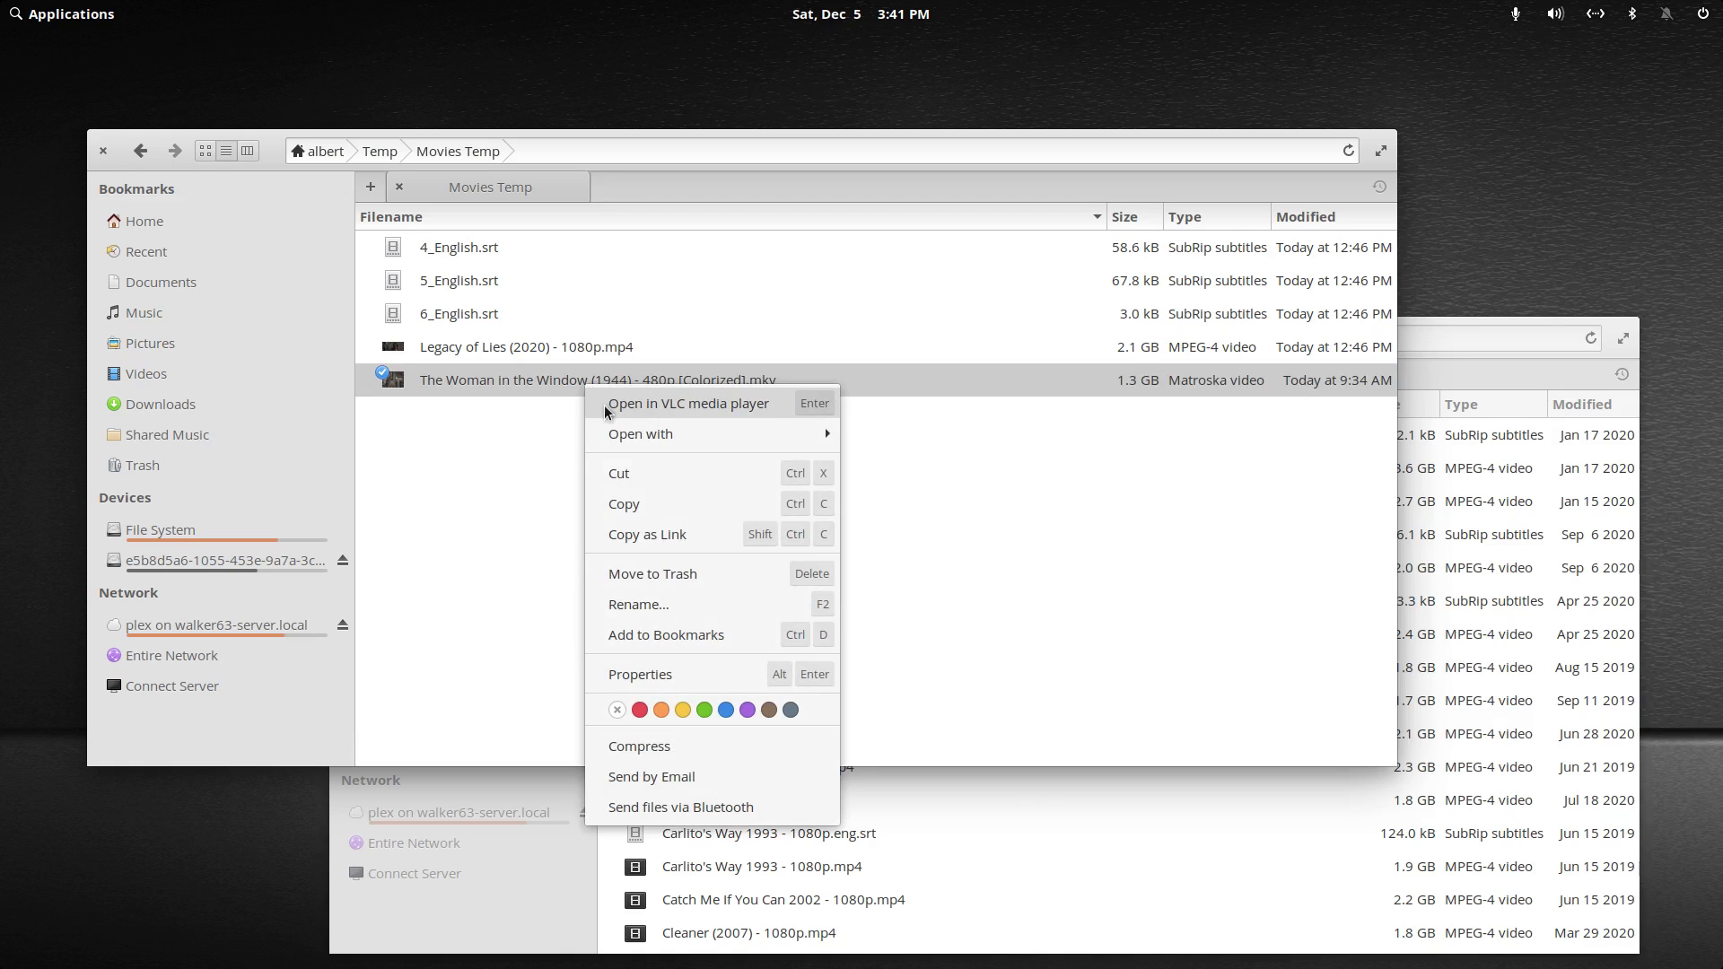
{"action": "mouse_move", "coordinate": [614, 435]}
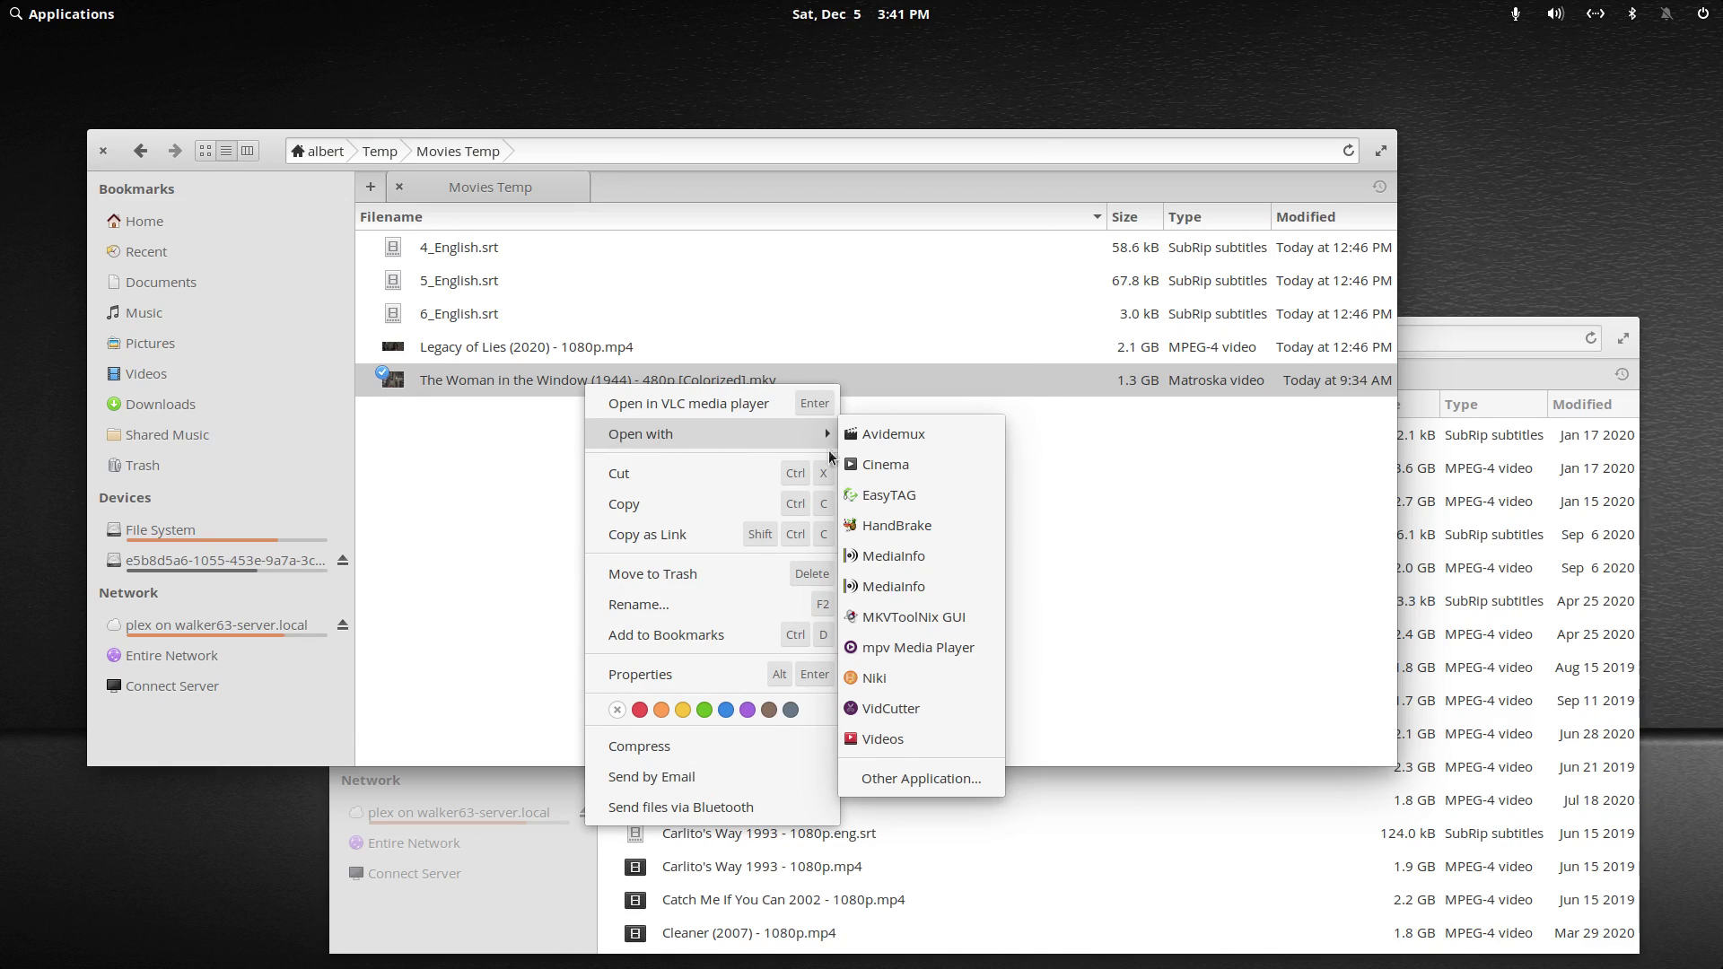
{"action": "left_click", "coordinate": [880, 618]}
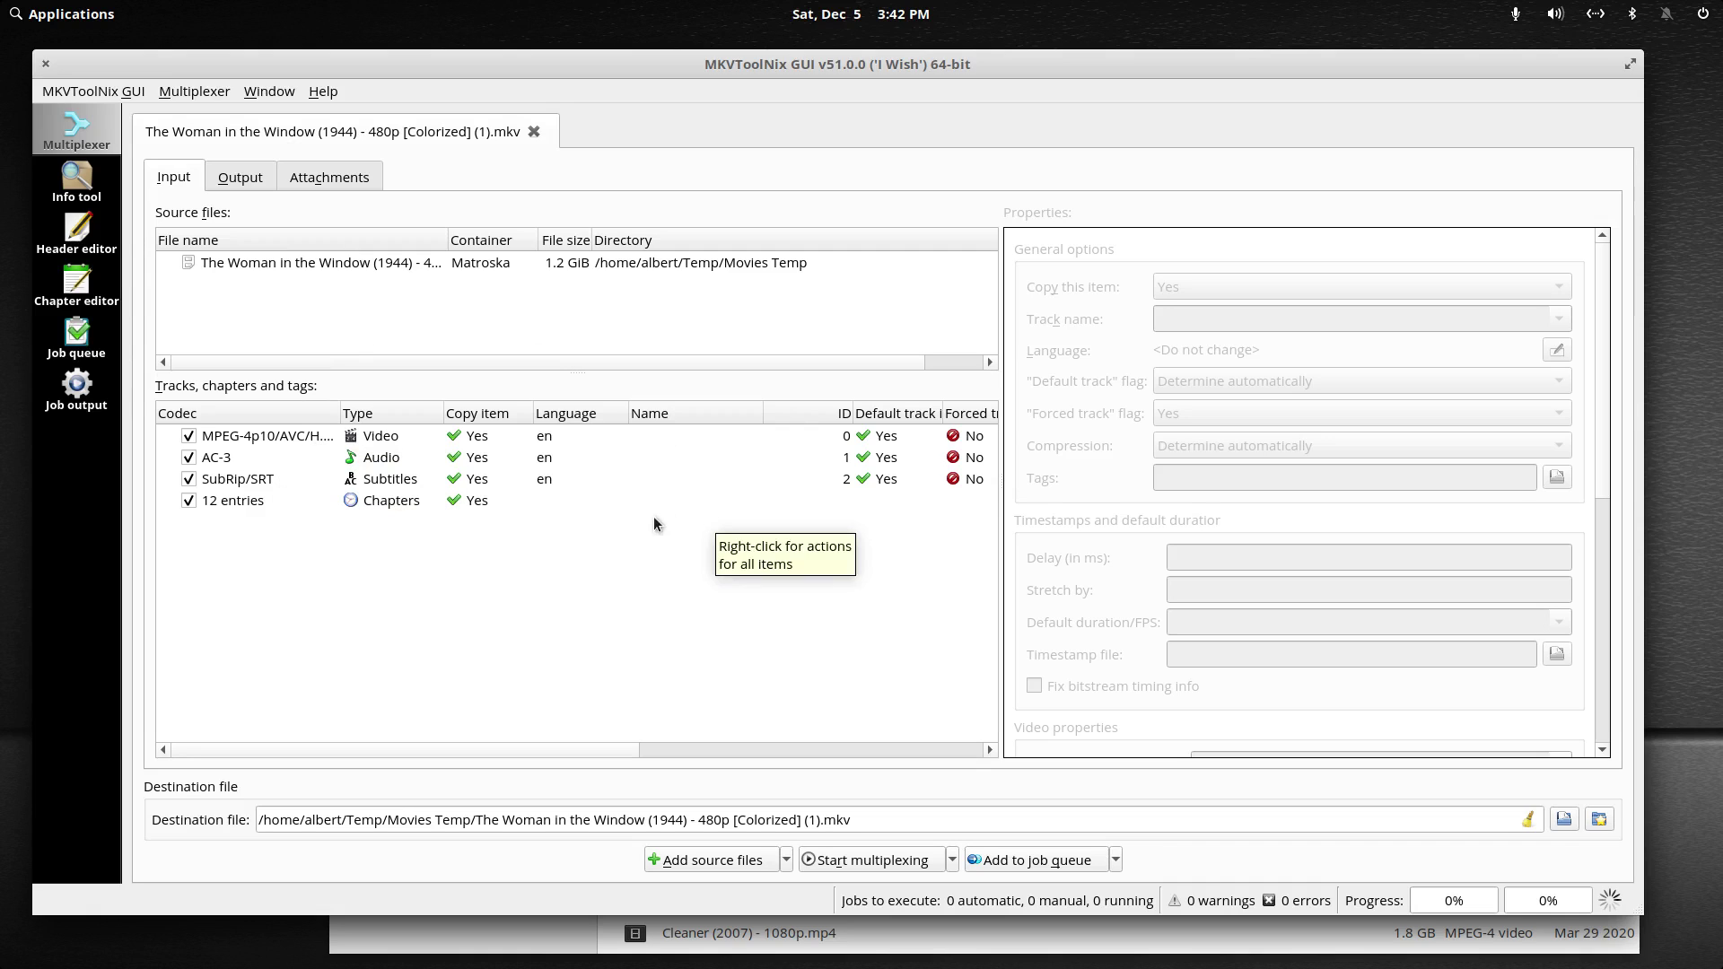
Review the SubRip track as English and default, keeping its forced flag at No
{"action": "left_click", "coordinate": [220, 481]}
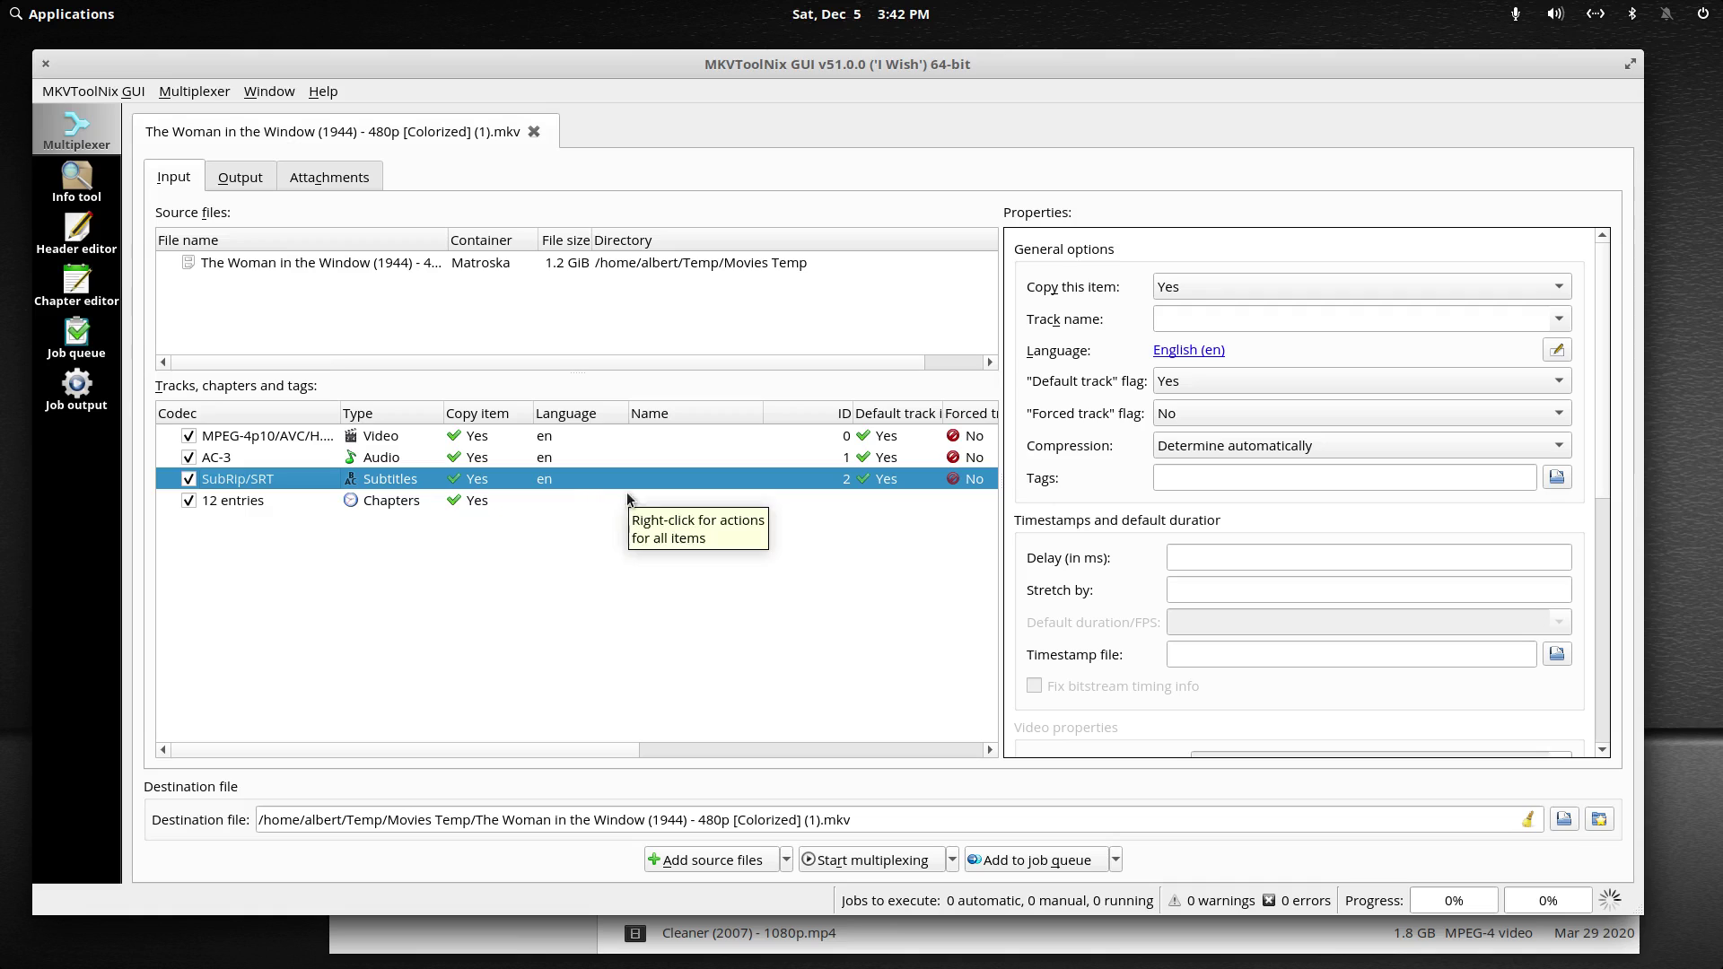
{"action": "mouse_move", "coordinate": [1535, 350]}
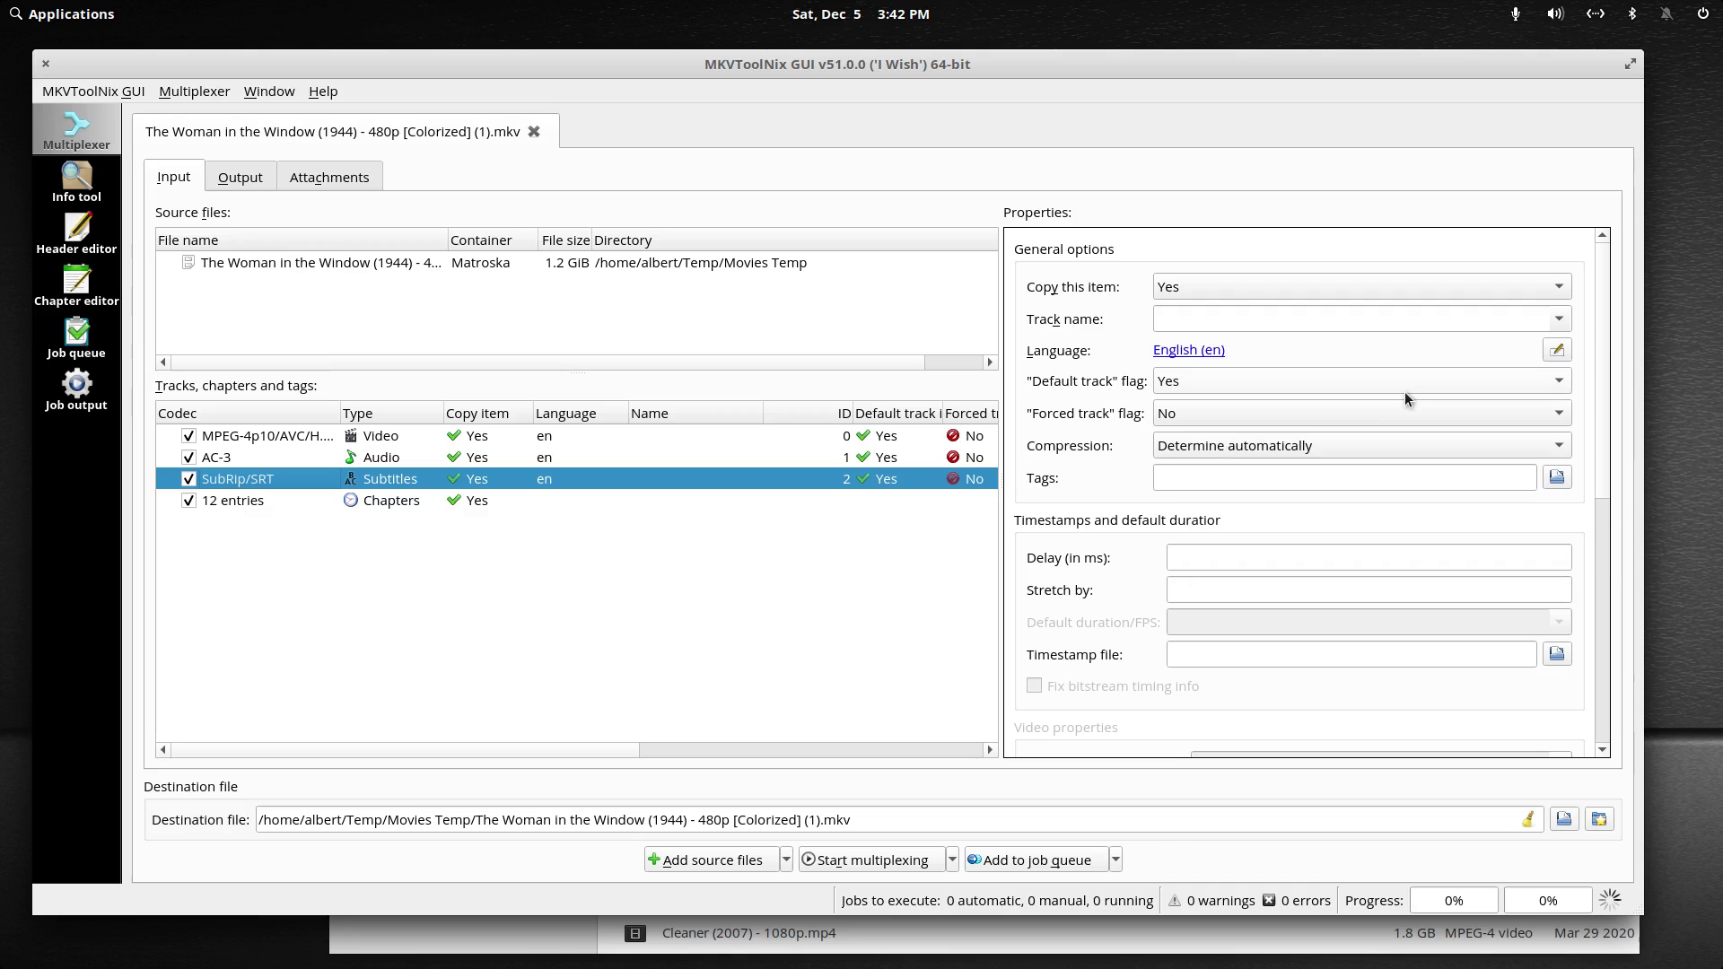
{"action": "left_click", "coordinate": [1560, 413]}
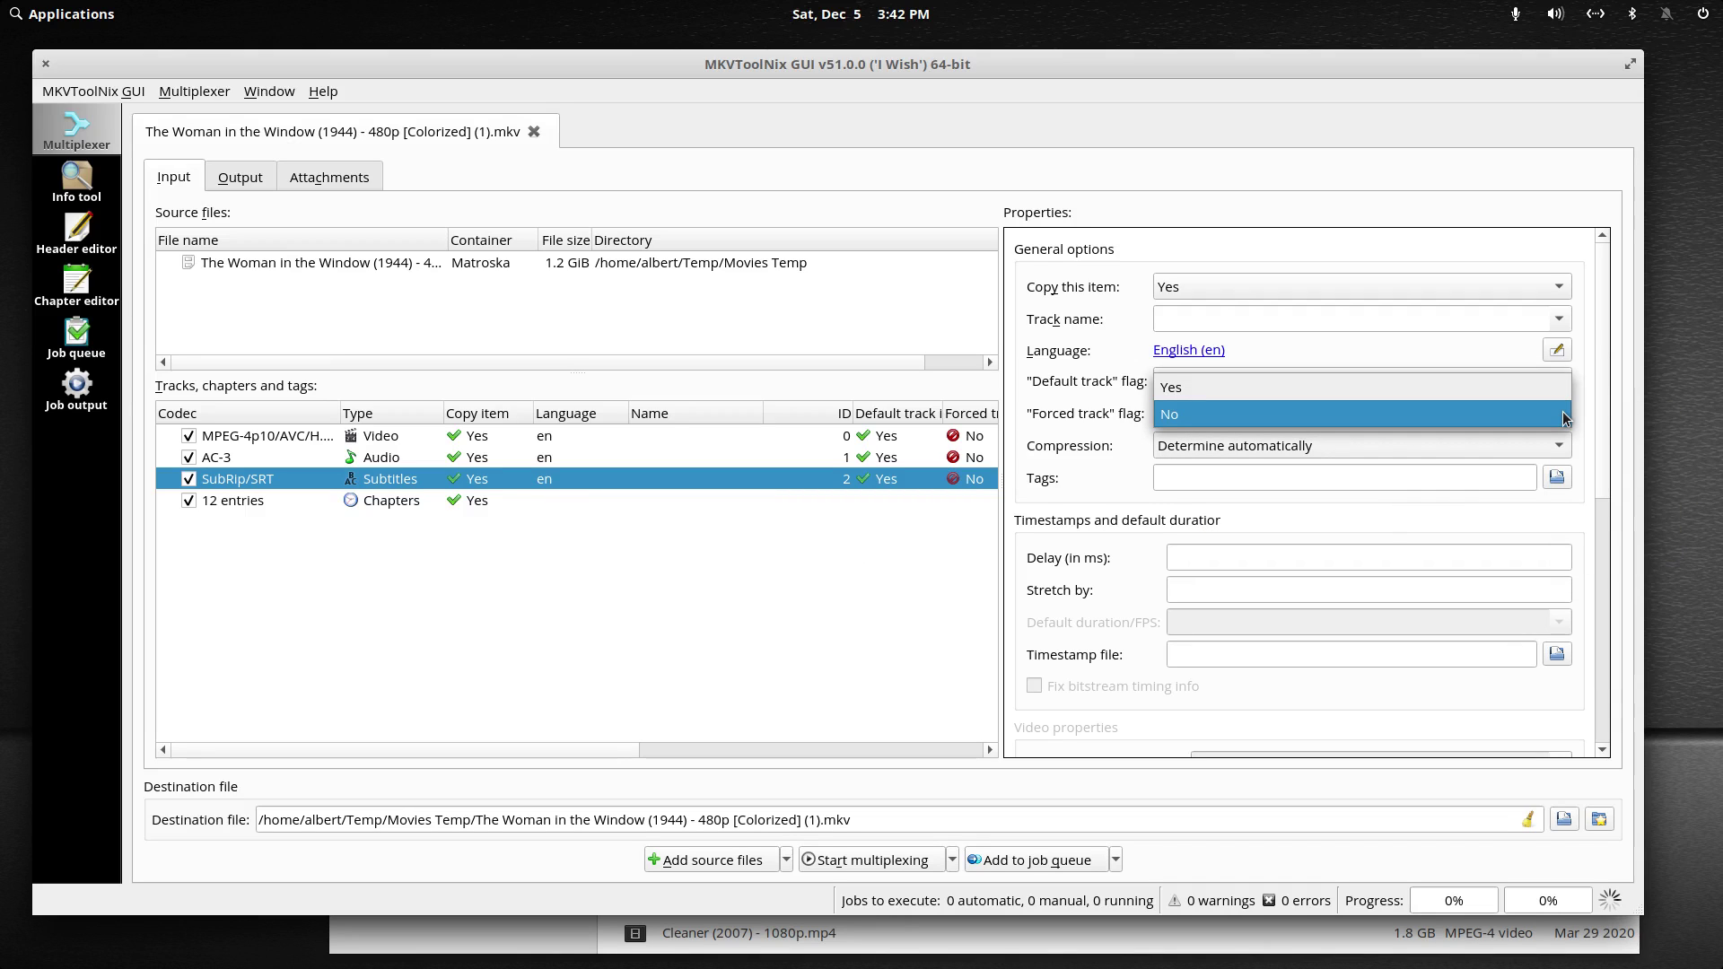
{"action": "left_click", "coordinate": [1563, 414]}
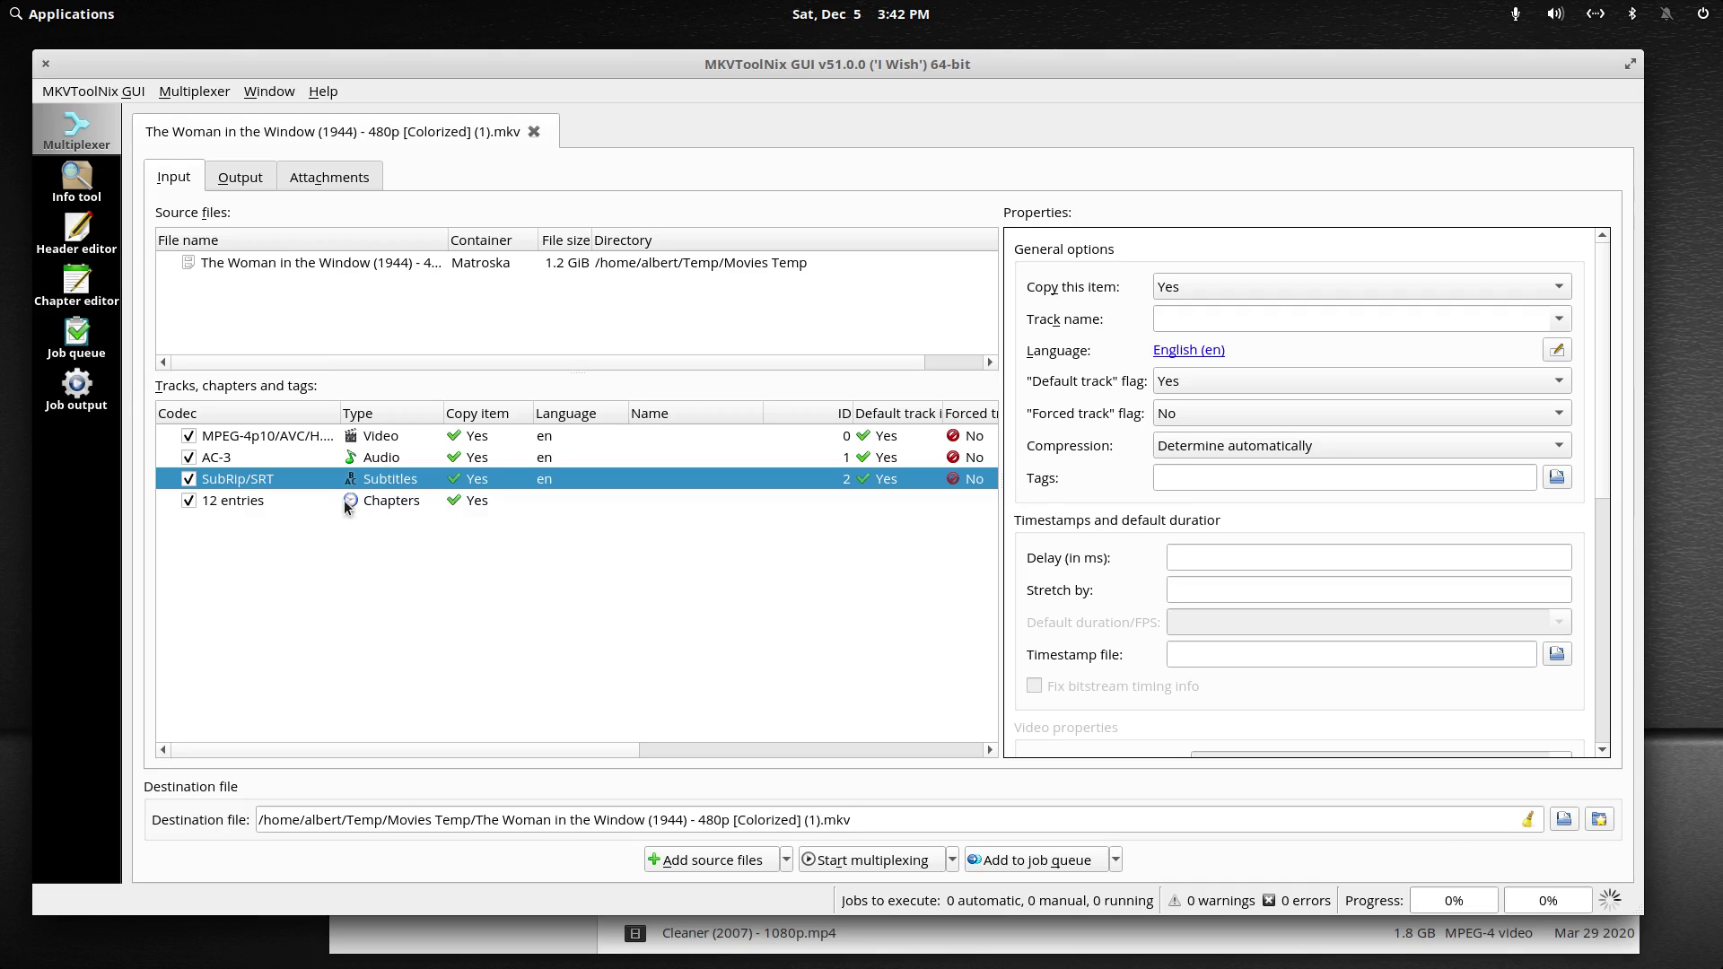
Exclude chapters and the SubRip track, multiplex a (1).mkv copy, and close MKVToolNix
{"action": "left_click", "coordinate": [188, 501]}
{"action": "left_click", "coordinate": [188, 479]}
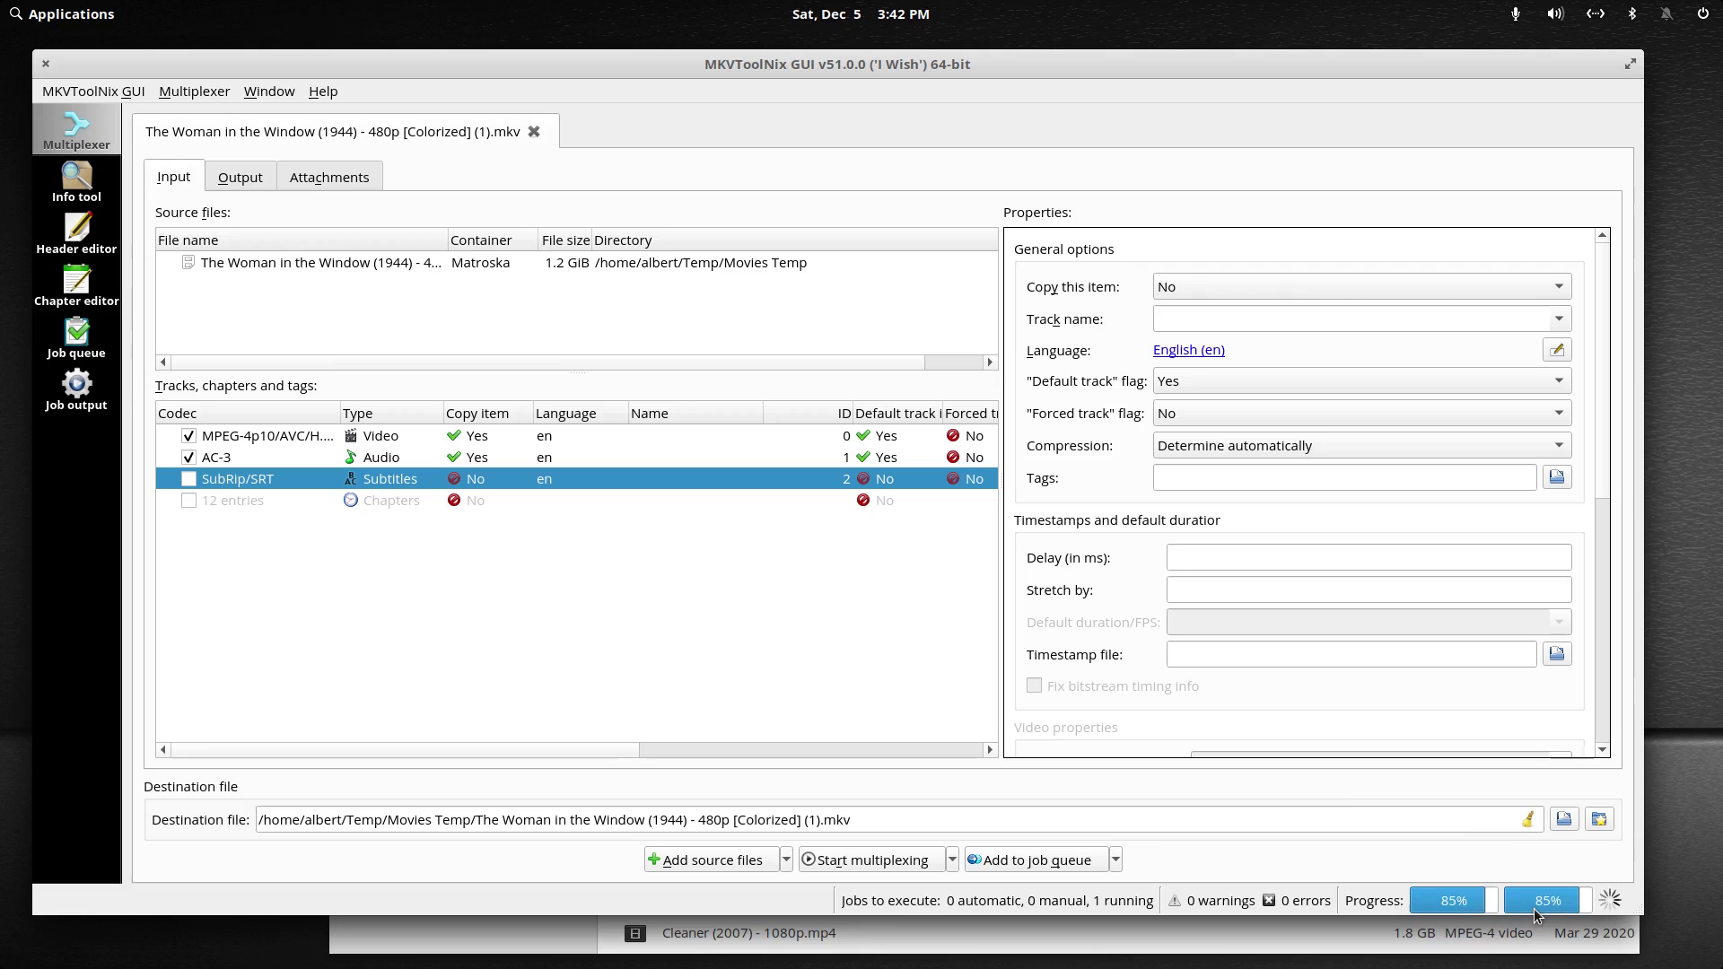
{"action": "left_click", "coordinate": [45, 65]}
{"action": "left_click", "coordinate": [623, 589]}
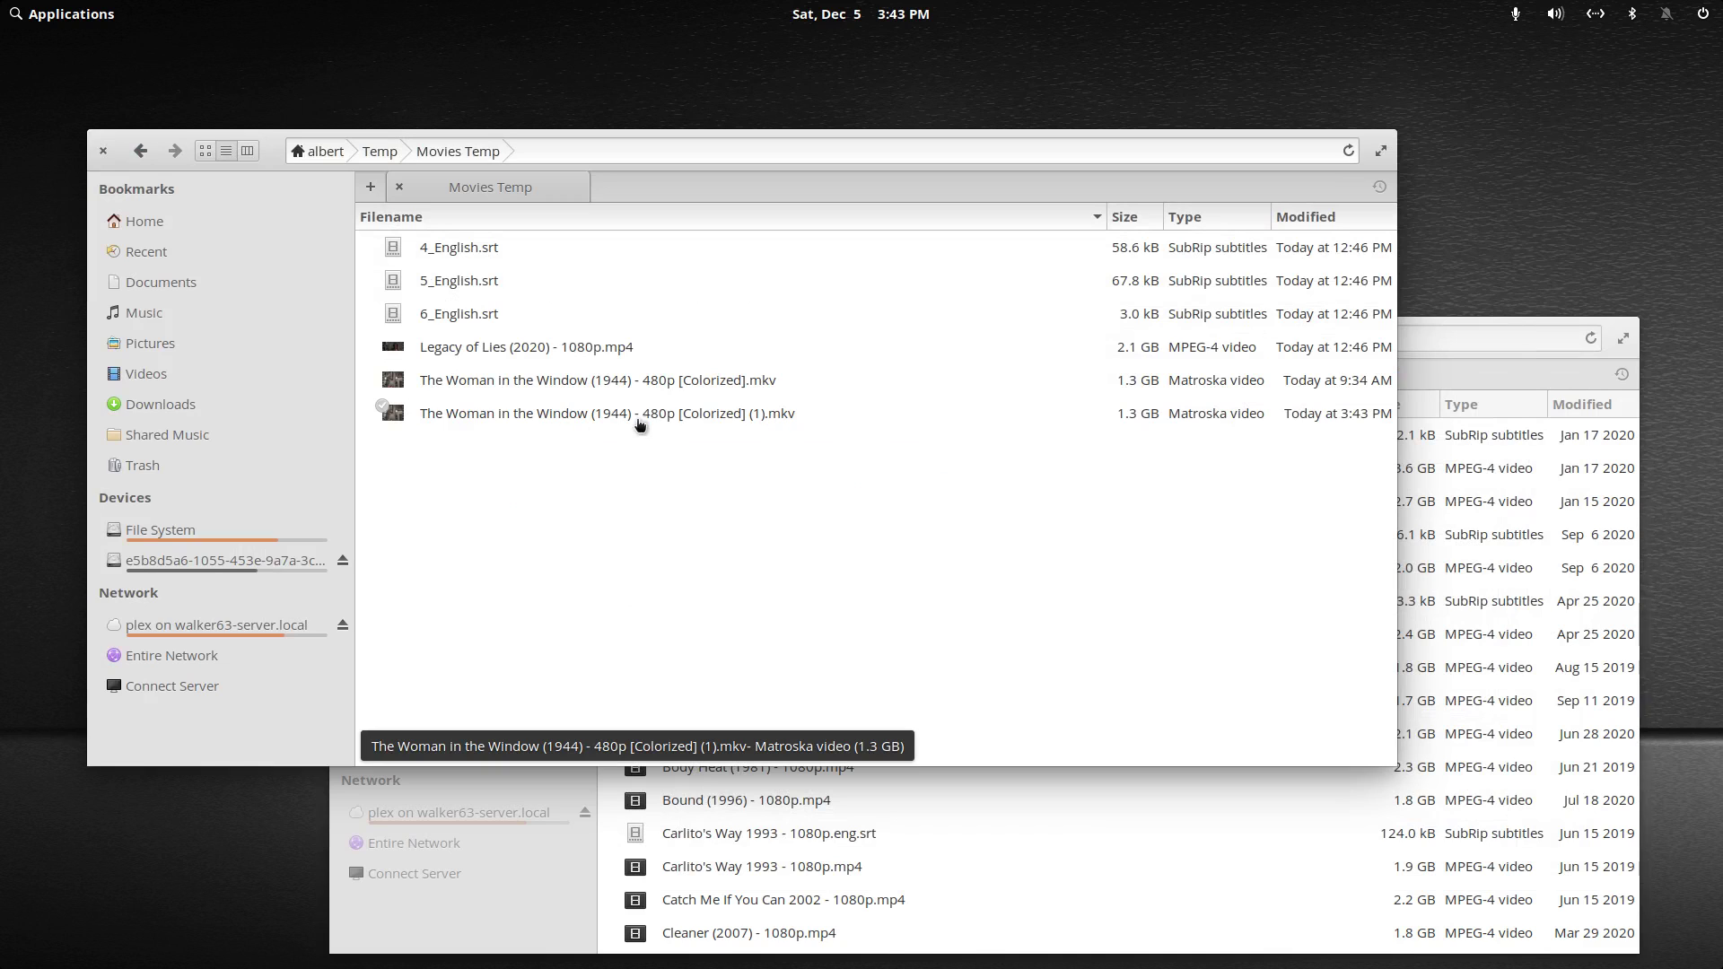
Play the (1).mkv copy in VLC to check its subtitle menu, then close the player
{"action": "left_click", "coordinate": [639, 420]}
{"action": "double_click", "coordinate": [639, 420]}
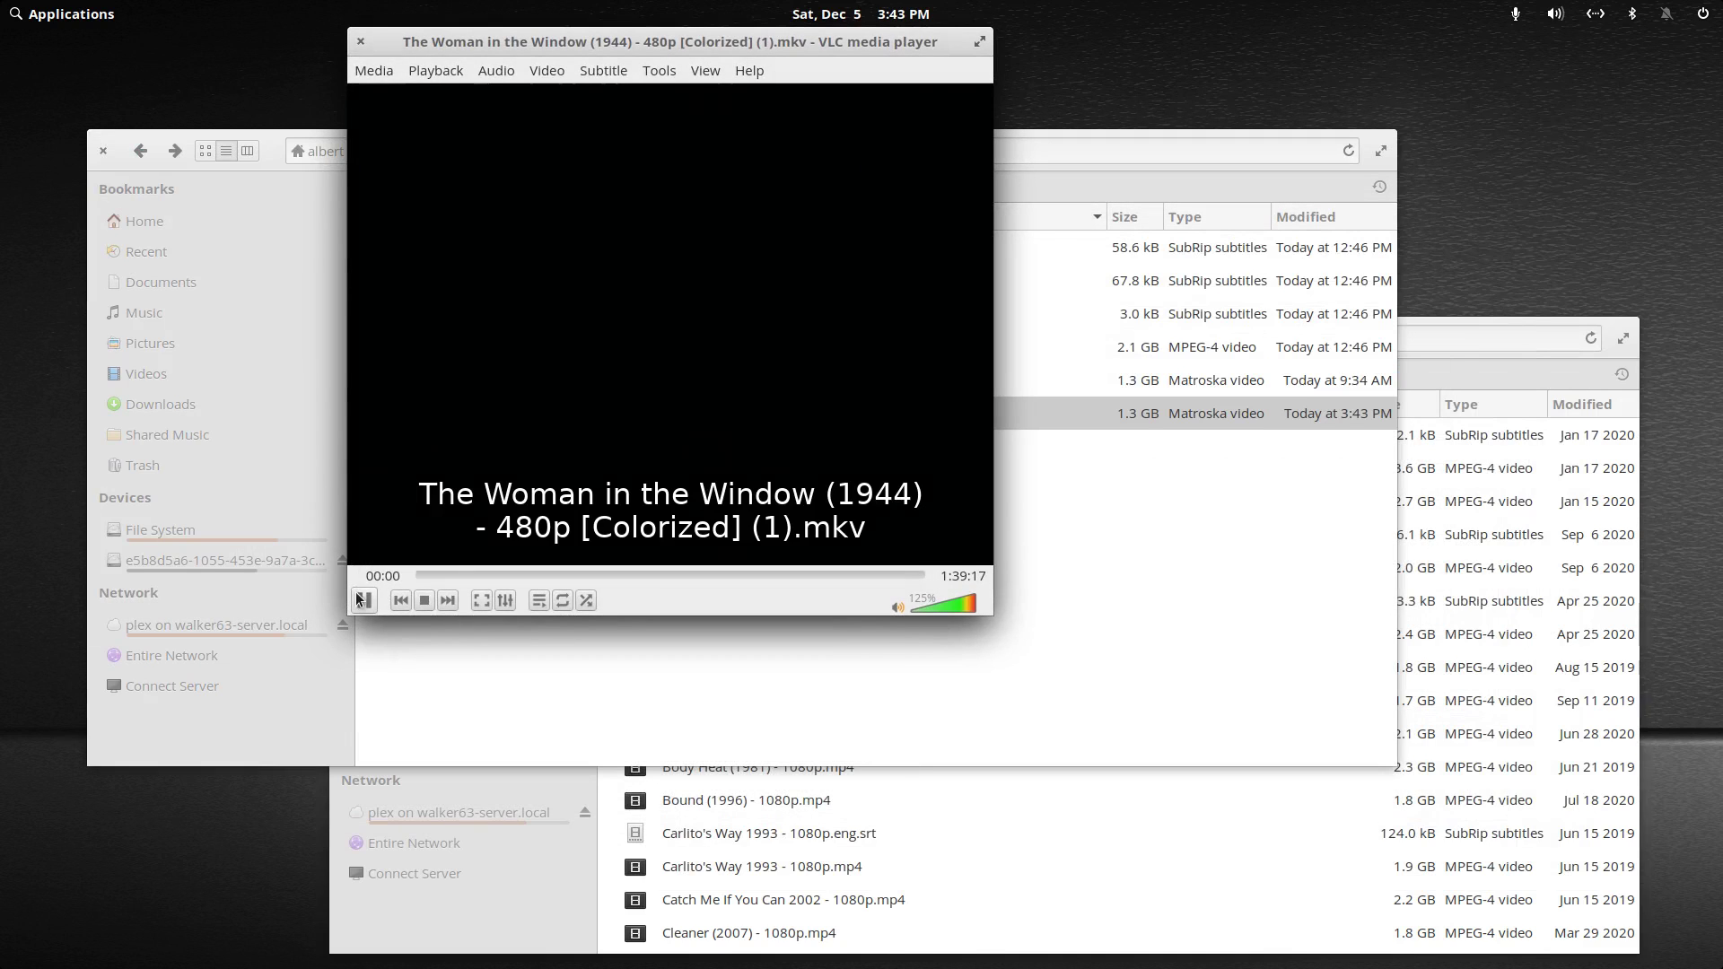
{"action": "left_click", "coordinate": [605, 70]}
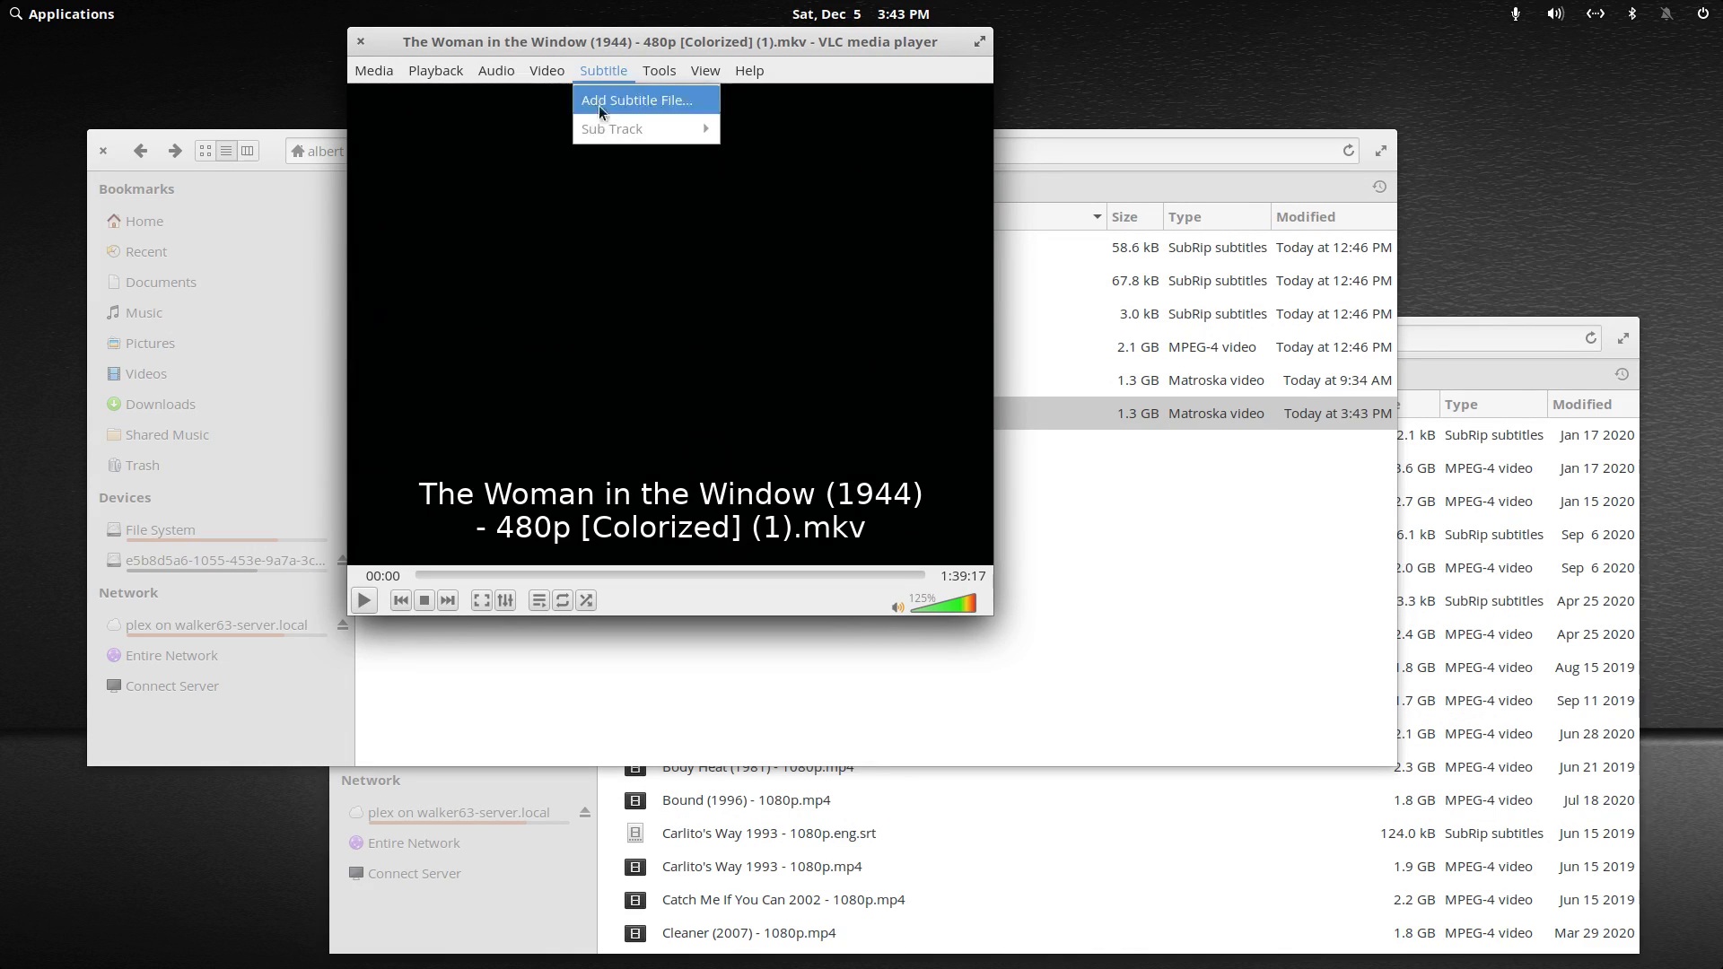
{"action": "left_click", "coordinate": [359, 42]}
{"action": "left_click", "coordinate": [359, 42]}
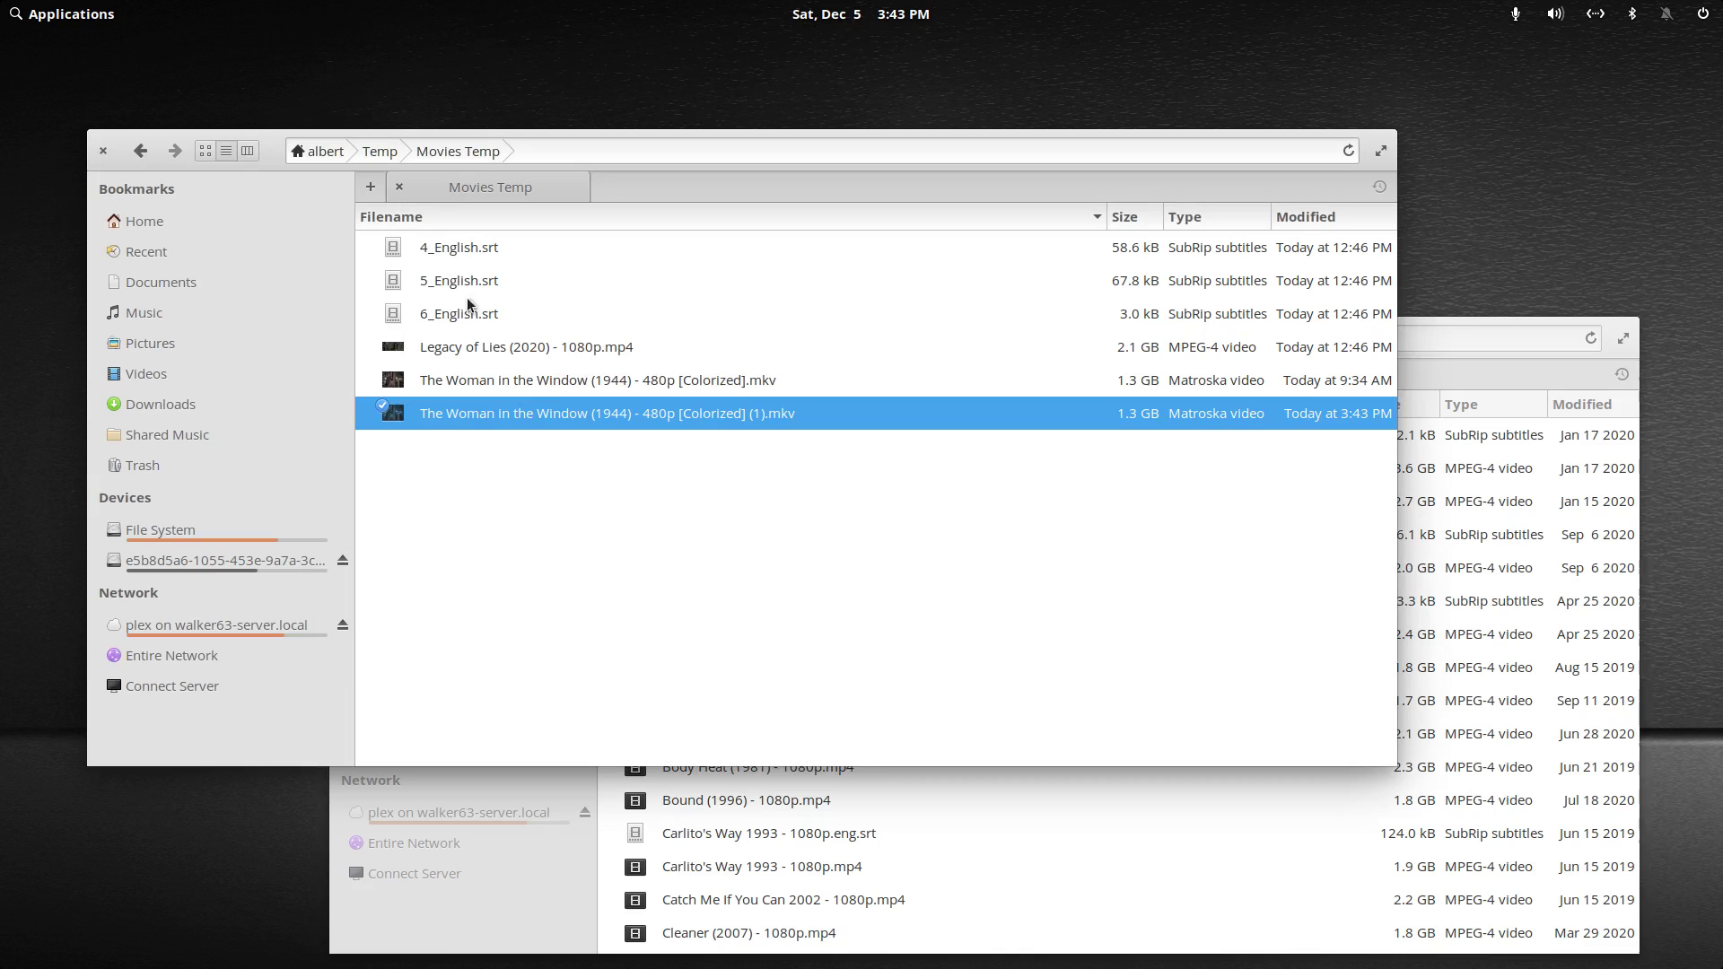
Move the (1).mkv copy to the Trash and bring up Open with for the original MKV
{"action": "right_click", "coordinate": [557, 414]}
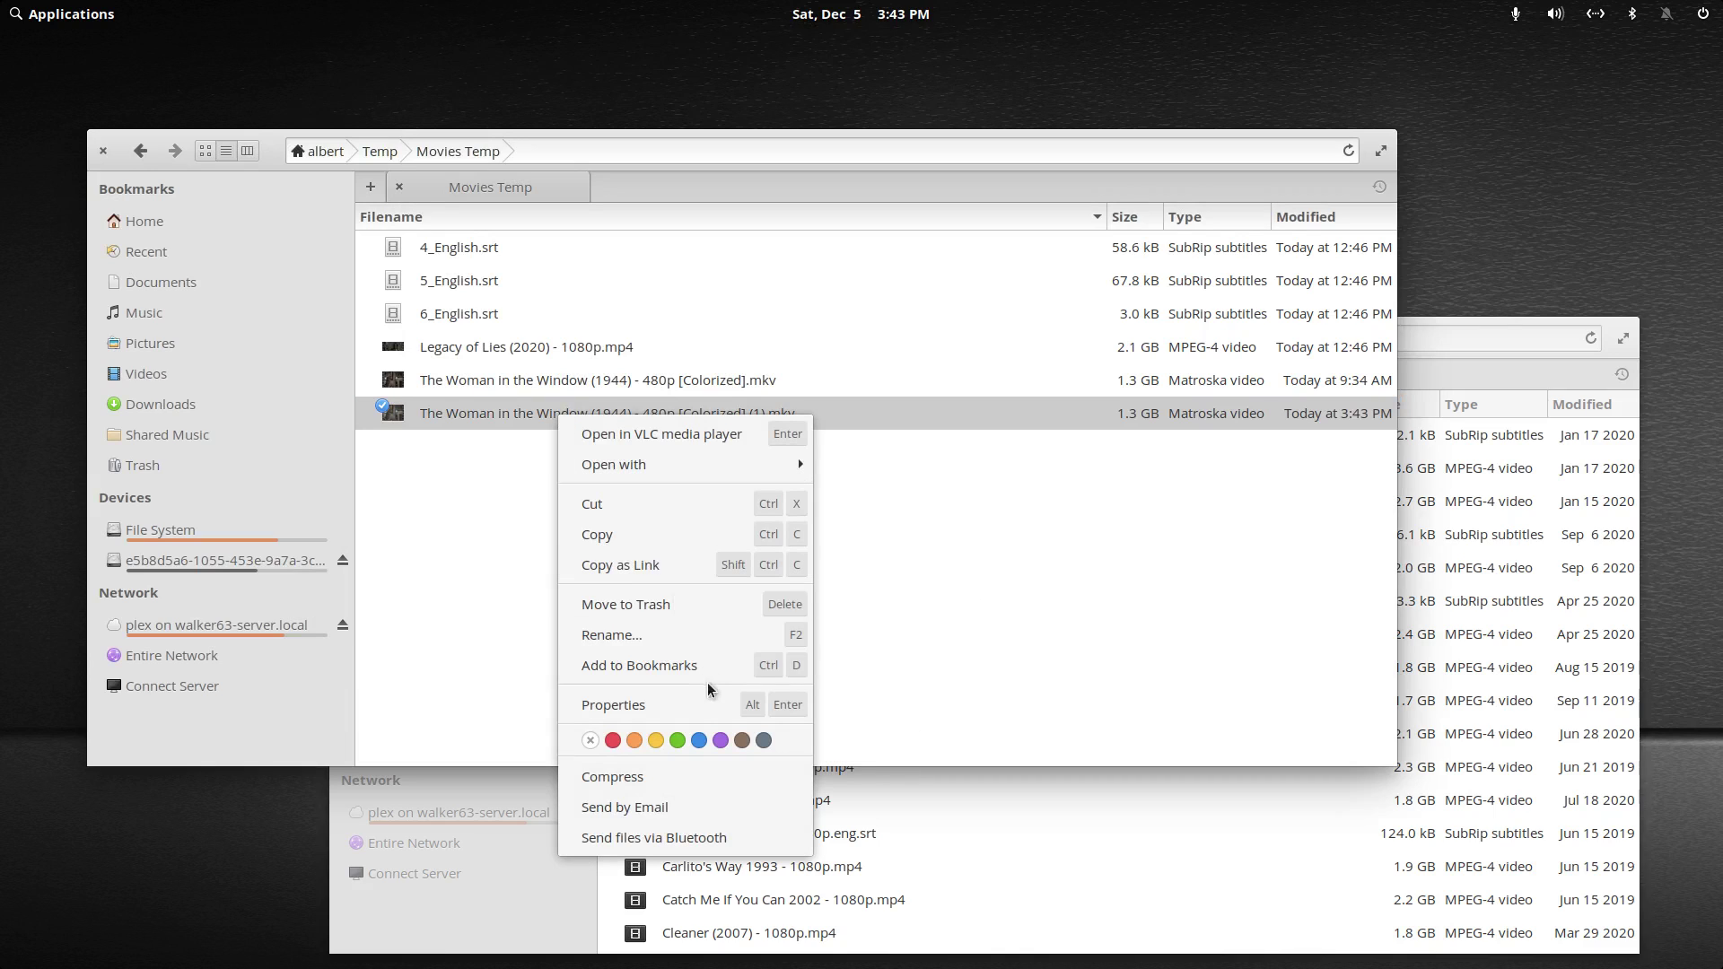
{"action": "left_click", "coordinate": [679, 605]}
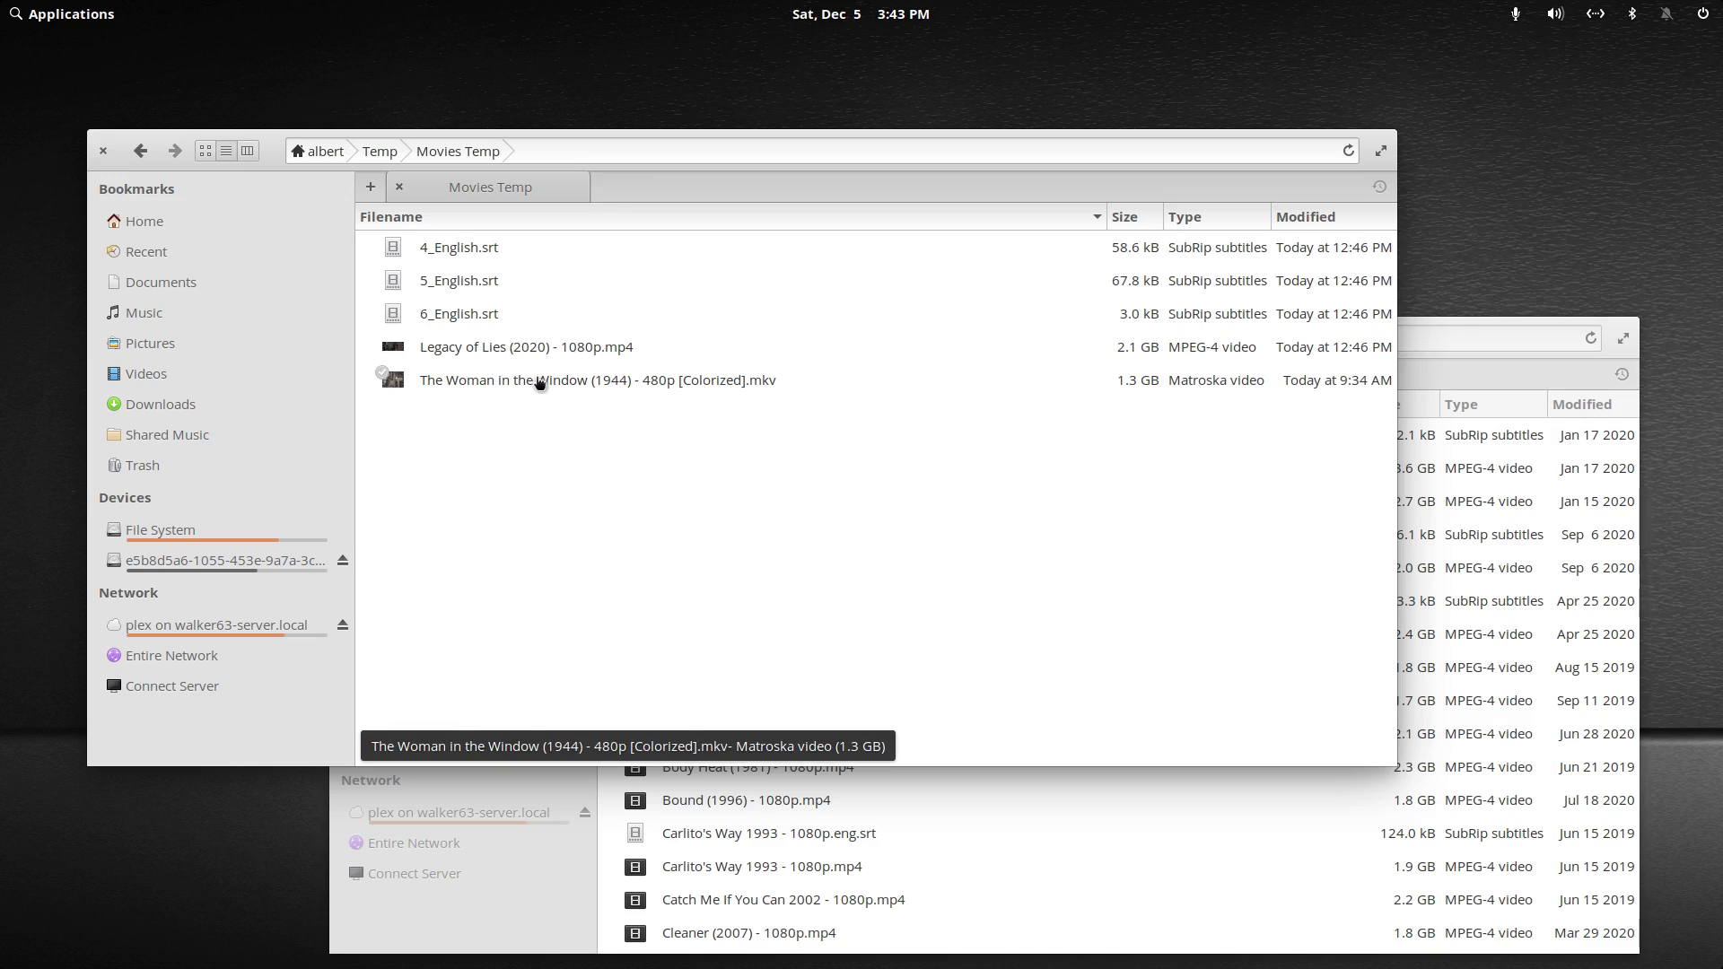
{"action": "right_click", "coordinate": [534, 350]}
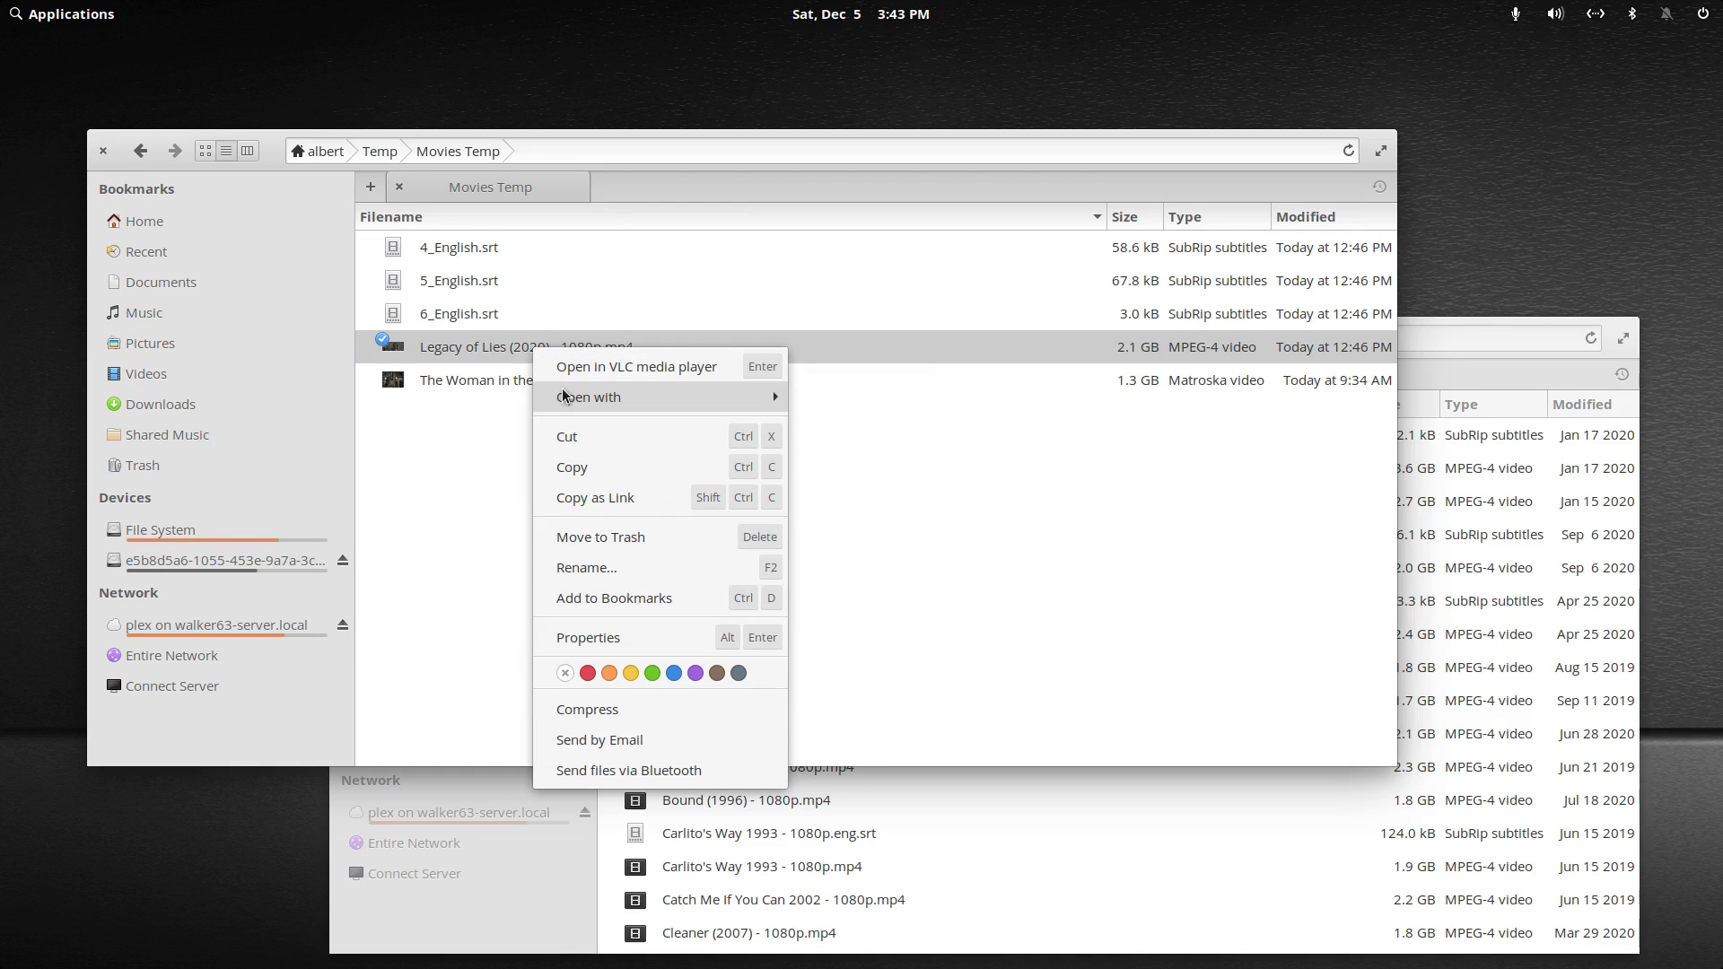
{"action": "mouse_move", "coordinate": [756, 408]}
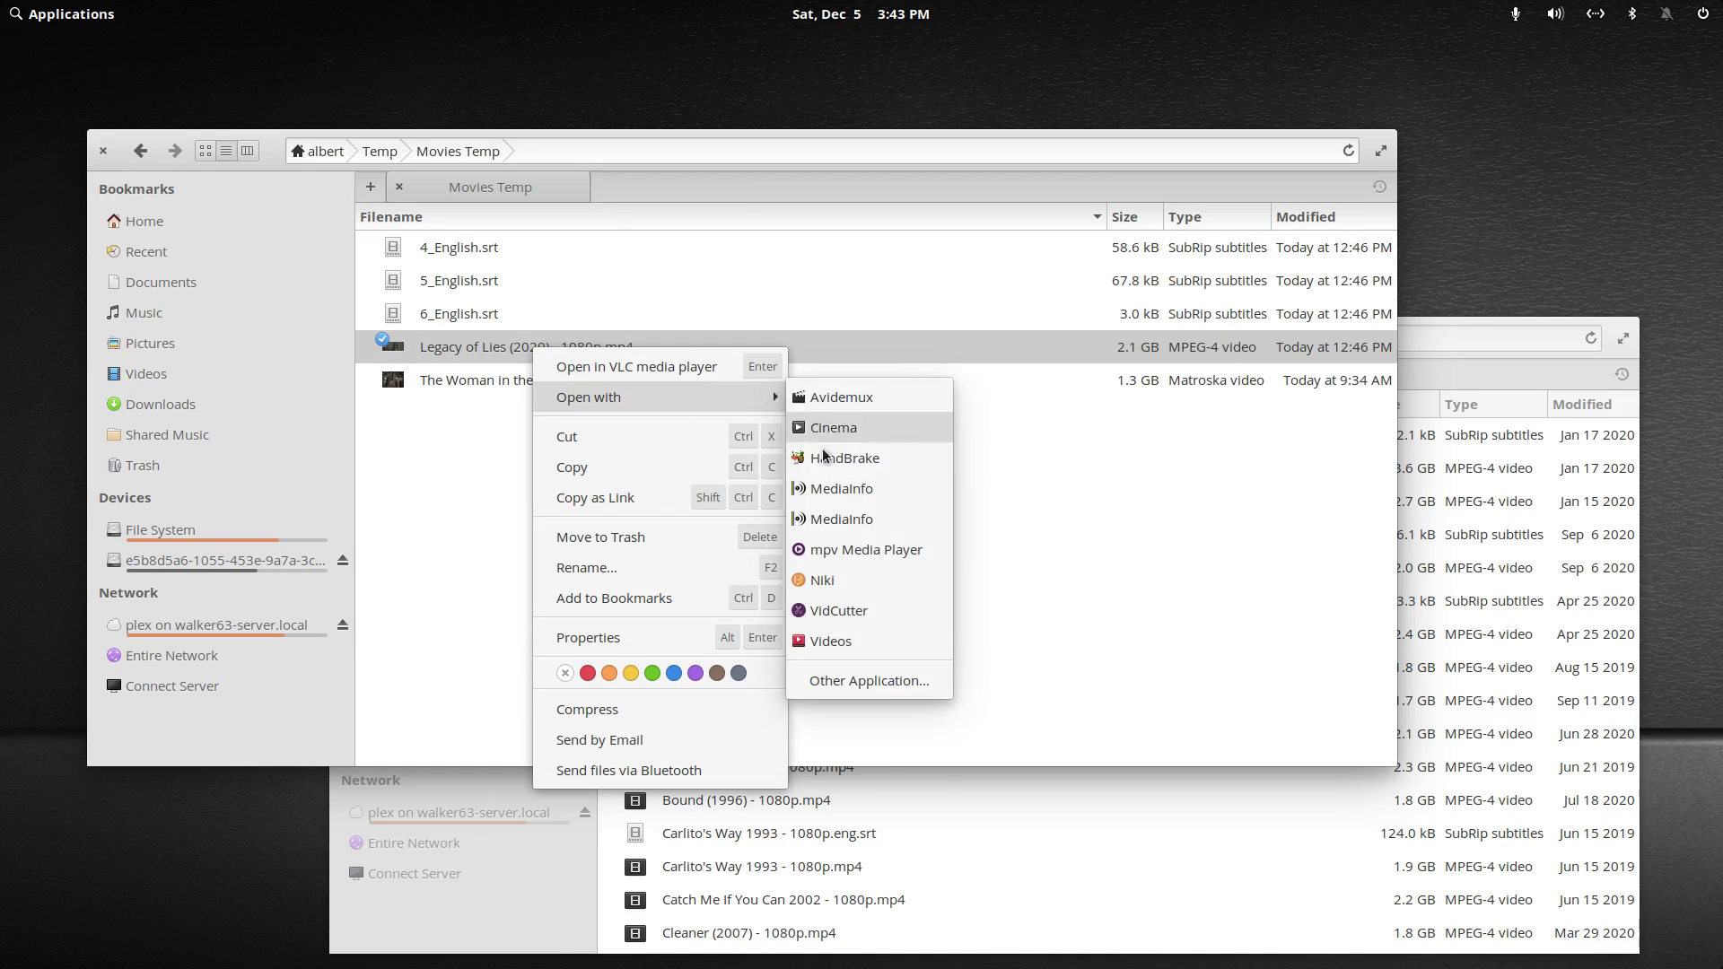
{"action": "left_click", "coordinate": [510, 513]}
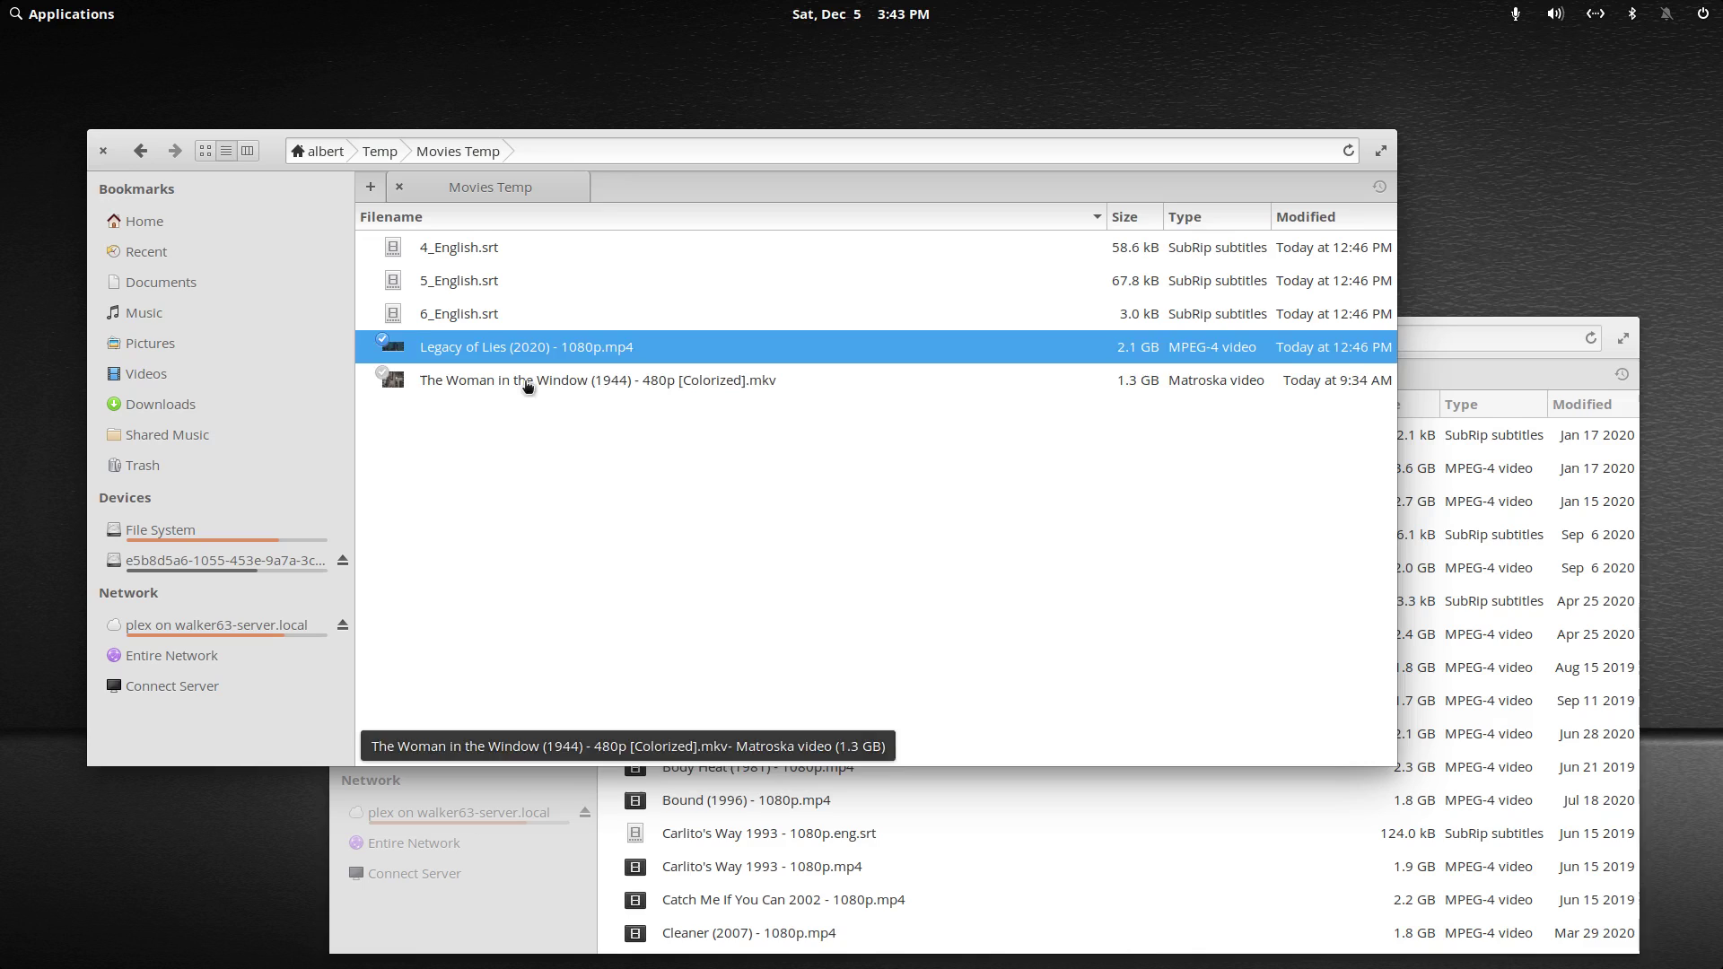
{"action": "right_click", "coordinate": [527, 386]}
{"action": "mouse_move", "coordinate": [762, 433]}
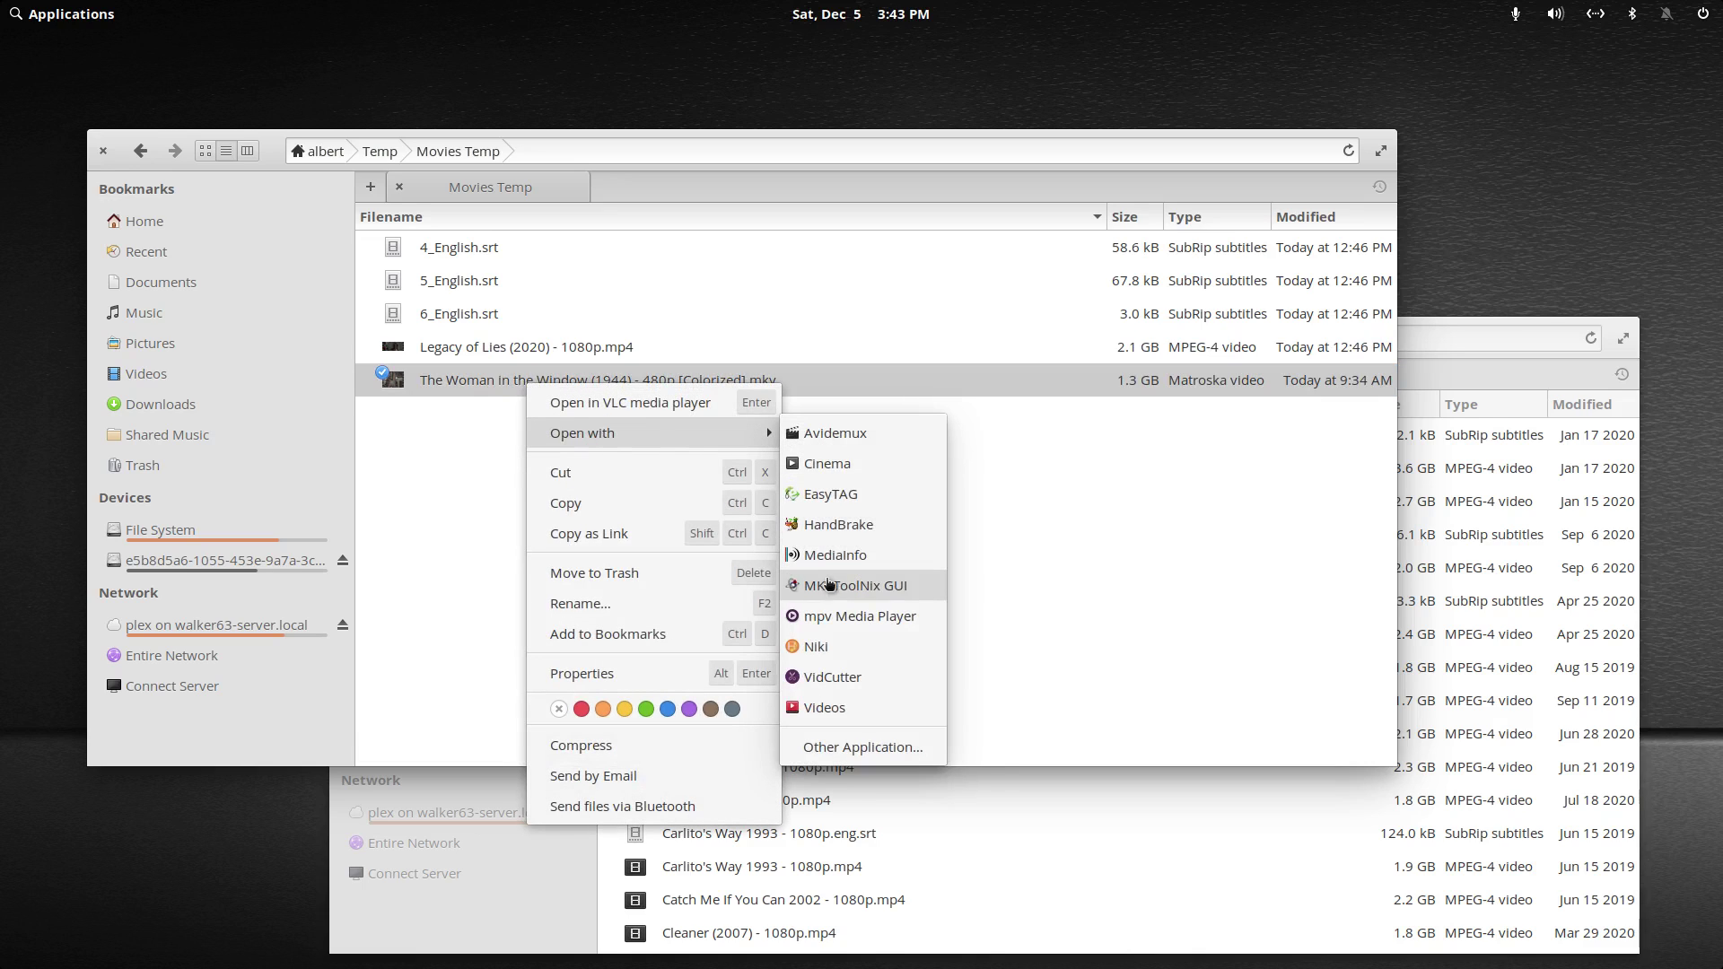
Open MKVToolNix, then replace the source with Legacy of Lies (2020) - 1080p.mp4
{"action": "left_click", "coordinate": [829, 585]}
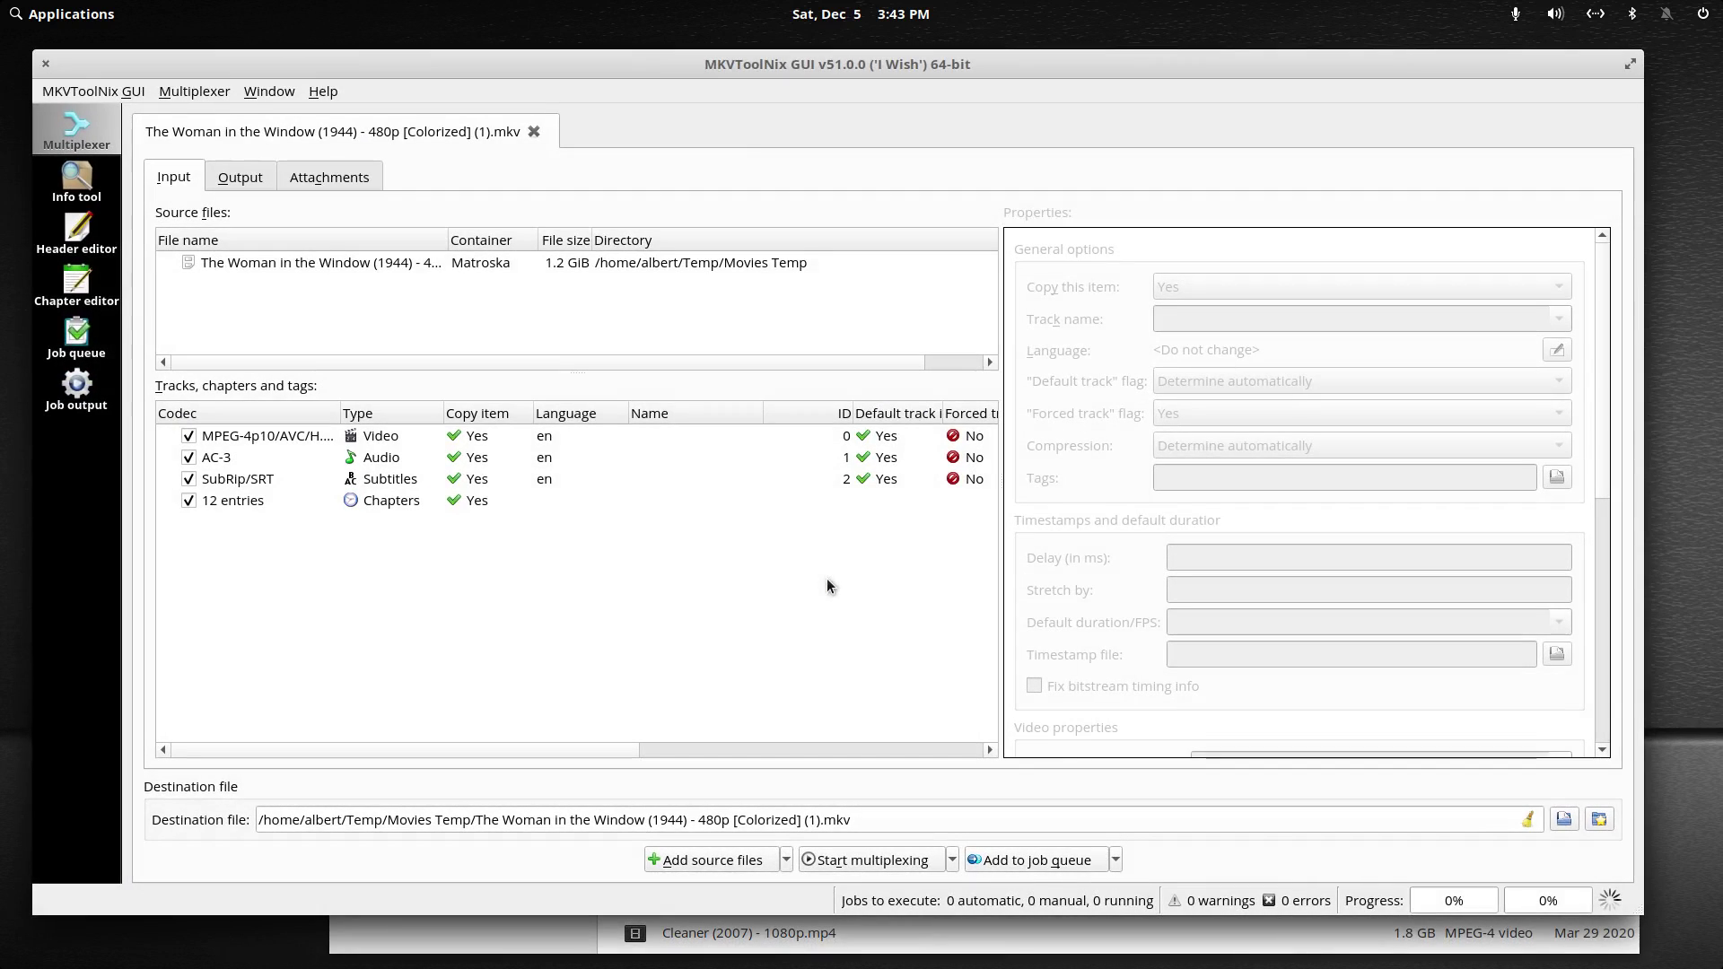
{"action": "right_click", "coordinate": [375, 262]}
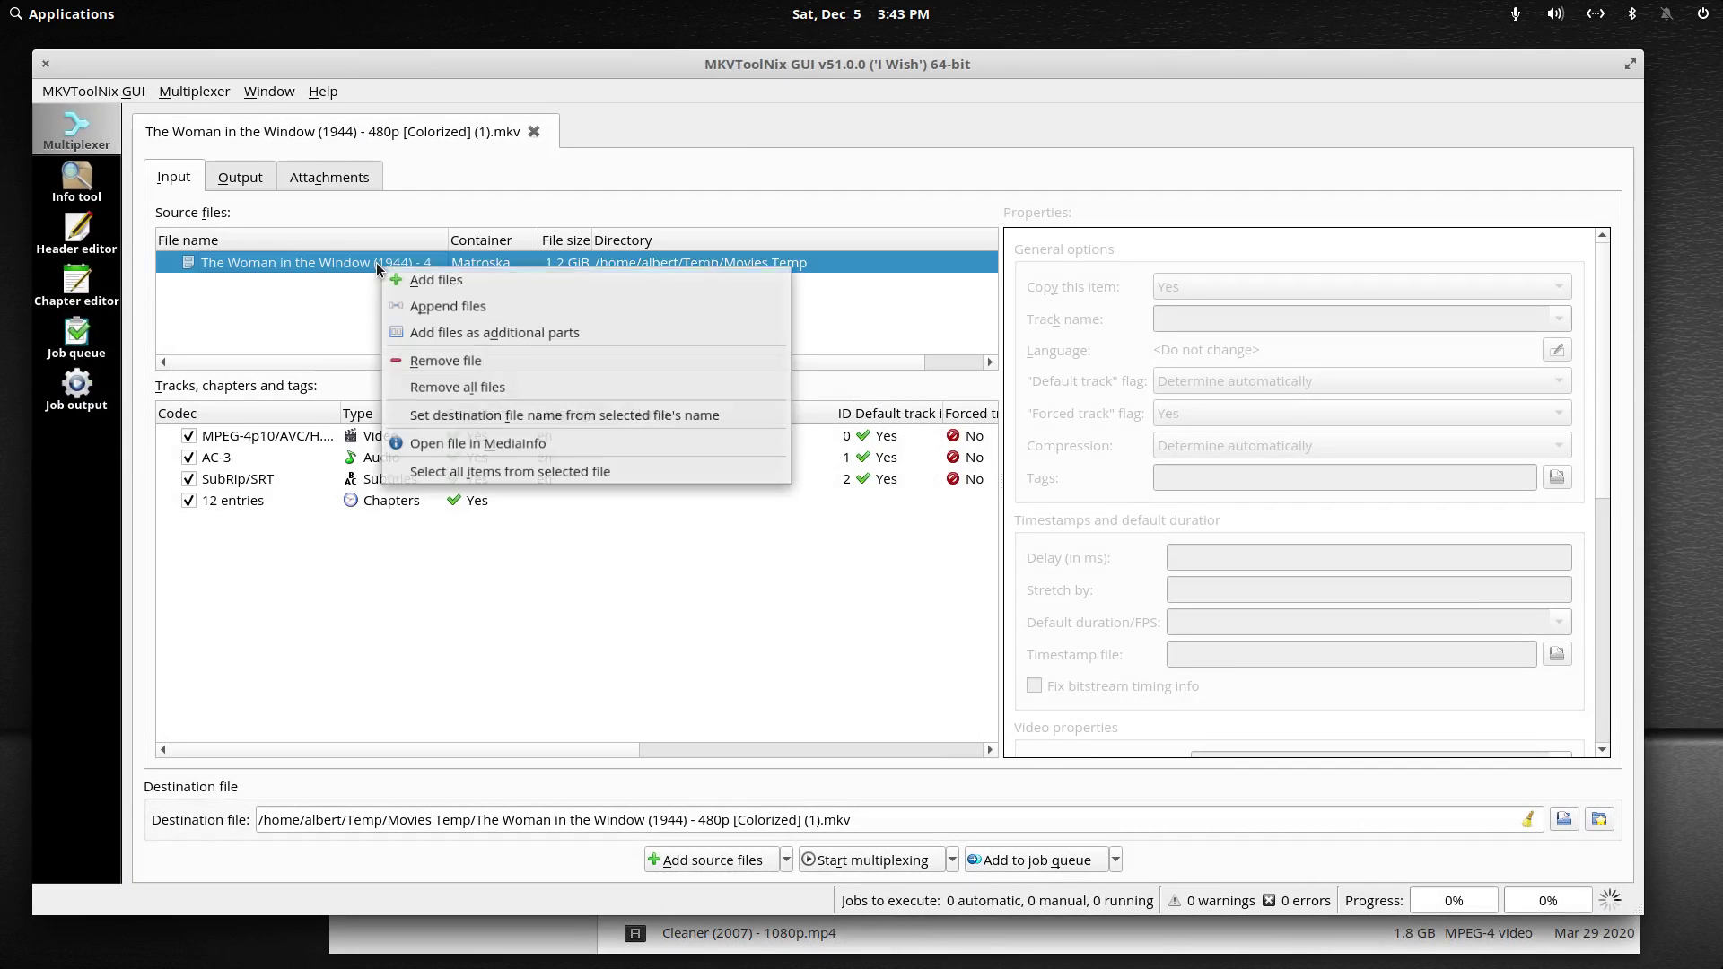
{"action": "left_click", "coordinate": [431, 361]}
{"action": "right_click", "coordinate": [382, 310]}
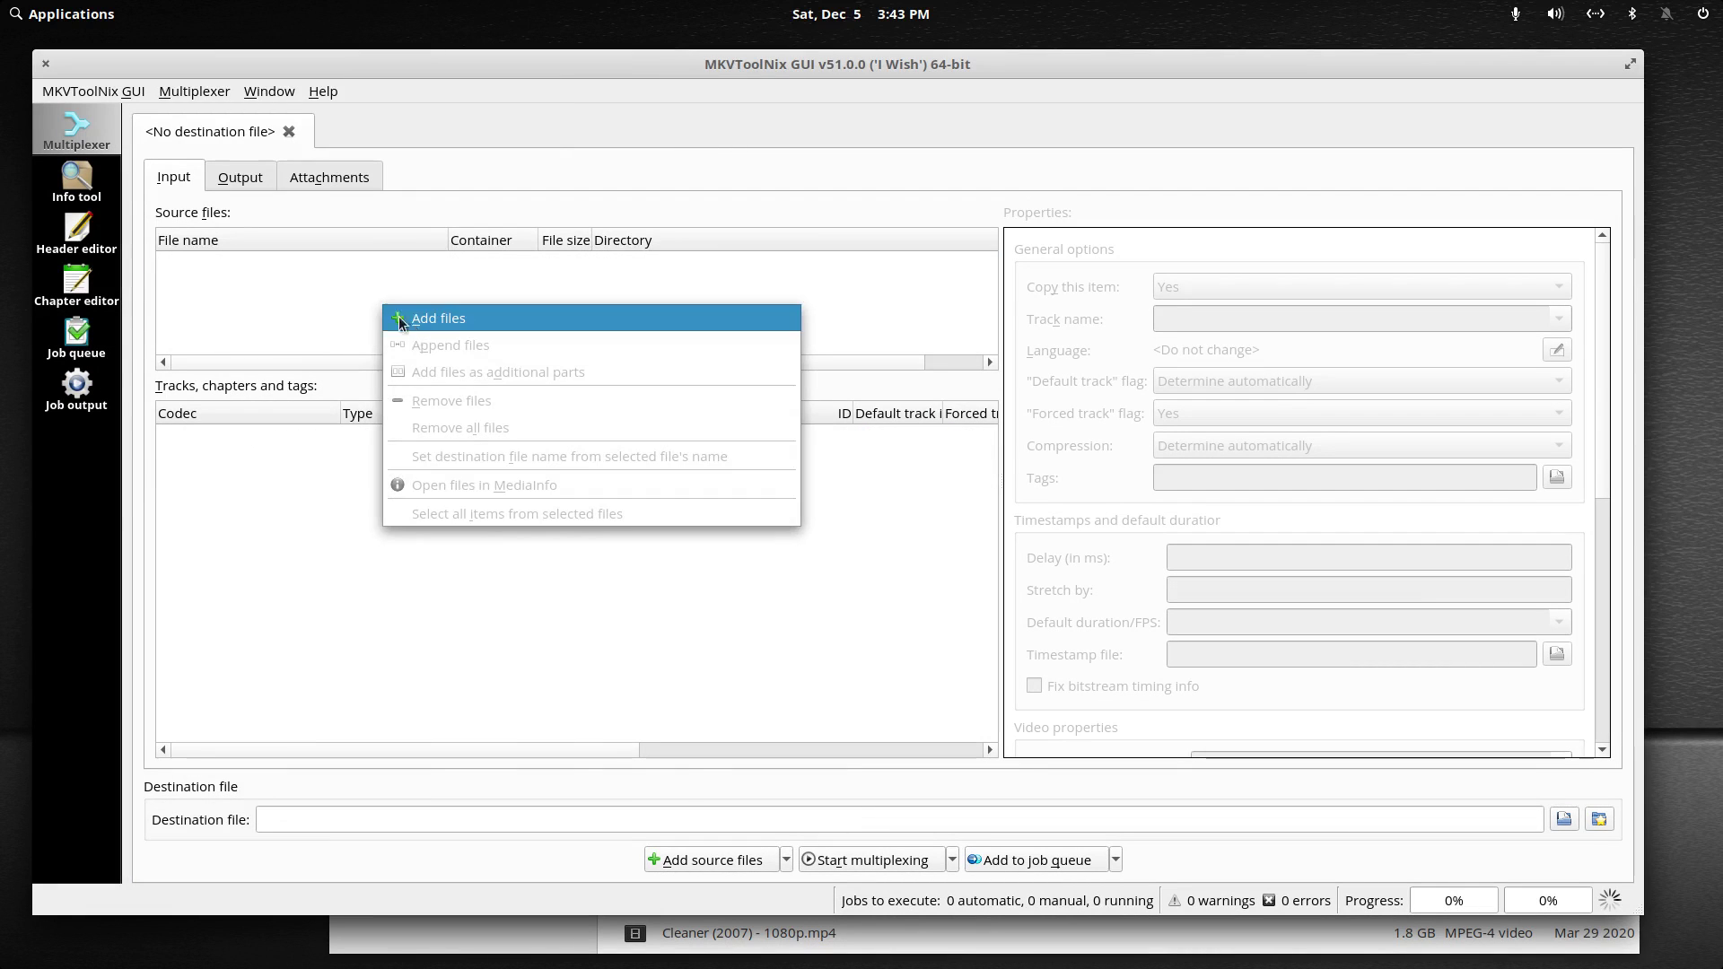
{"action": "left_click", "coordinate": [417, 320]}
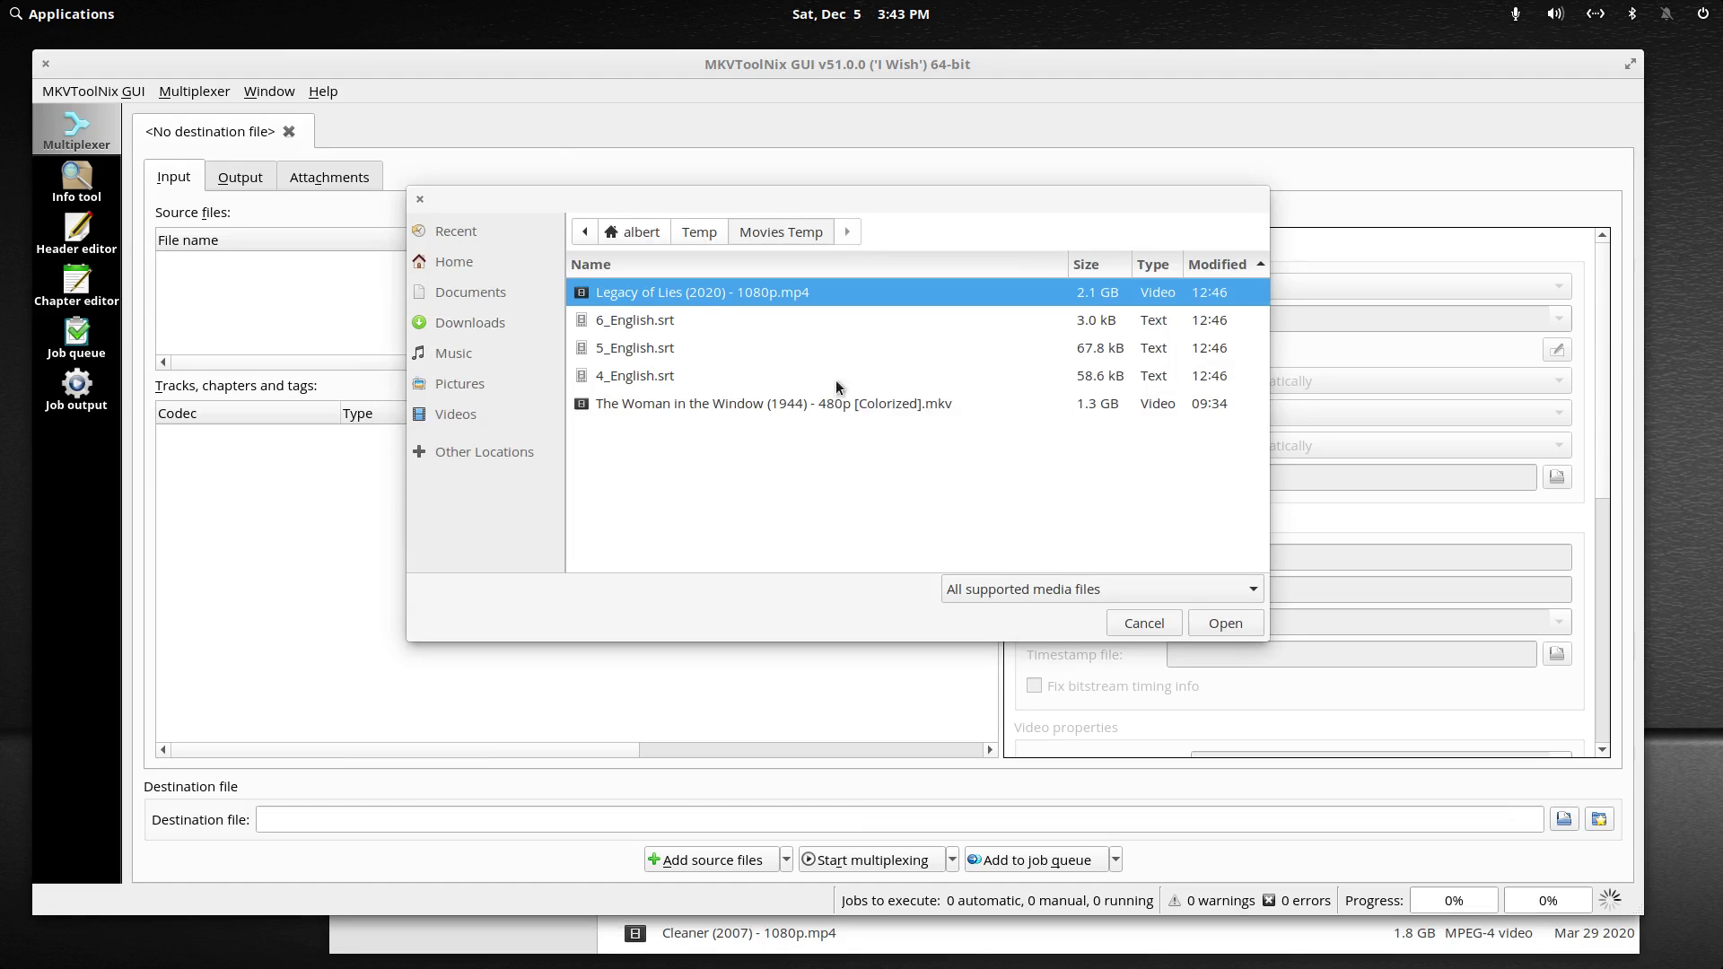
{"action": "left_click", "coordinate": [1197, 615]}
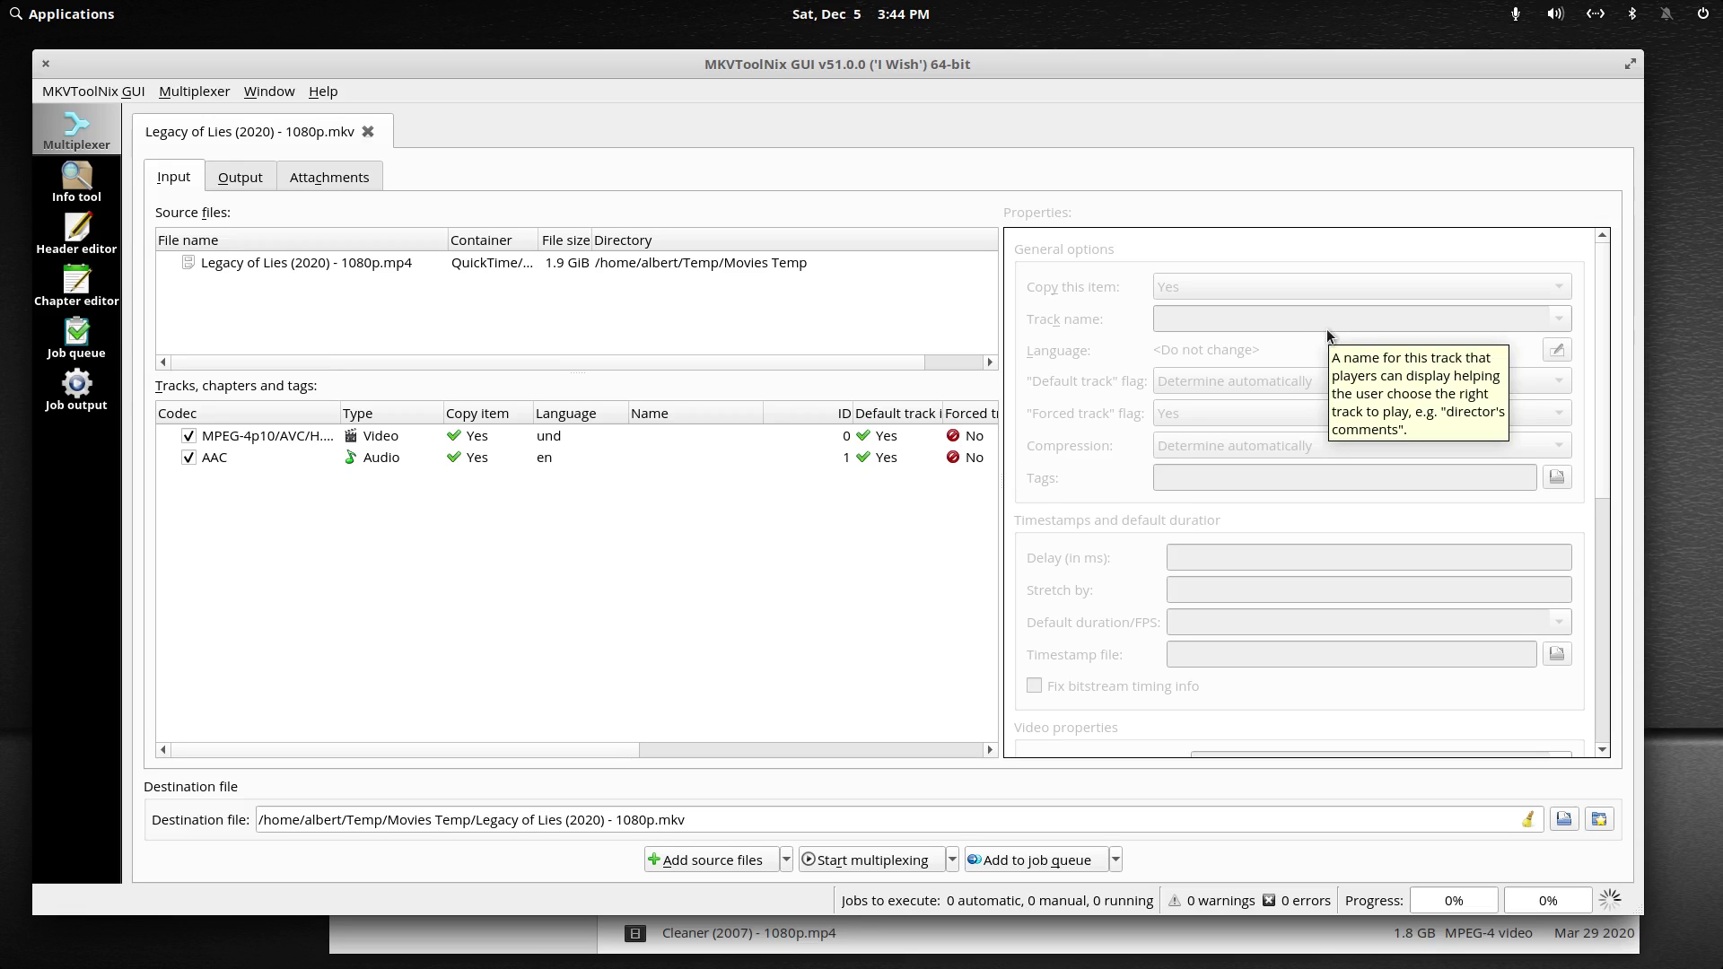
Close MKVToolNix without keeping settings and cut-paste the colorized MKV into the Crime folder
{"action": "left_click", "coordinate": [44, 65]}
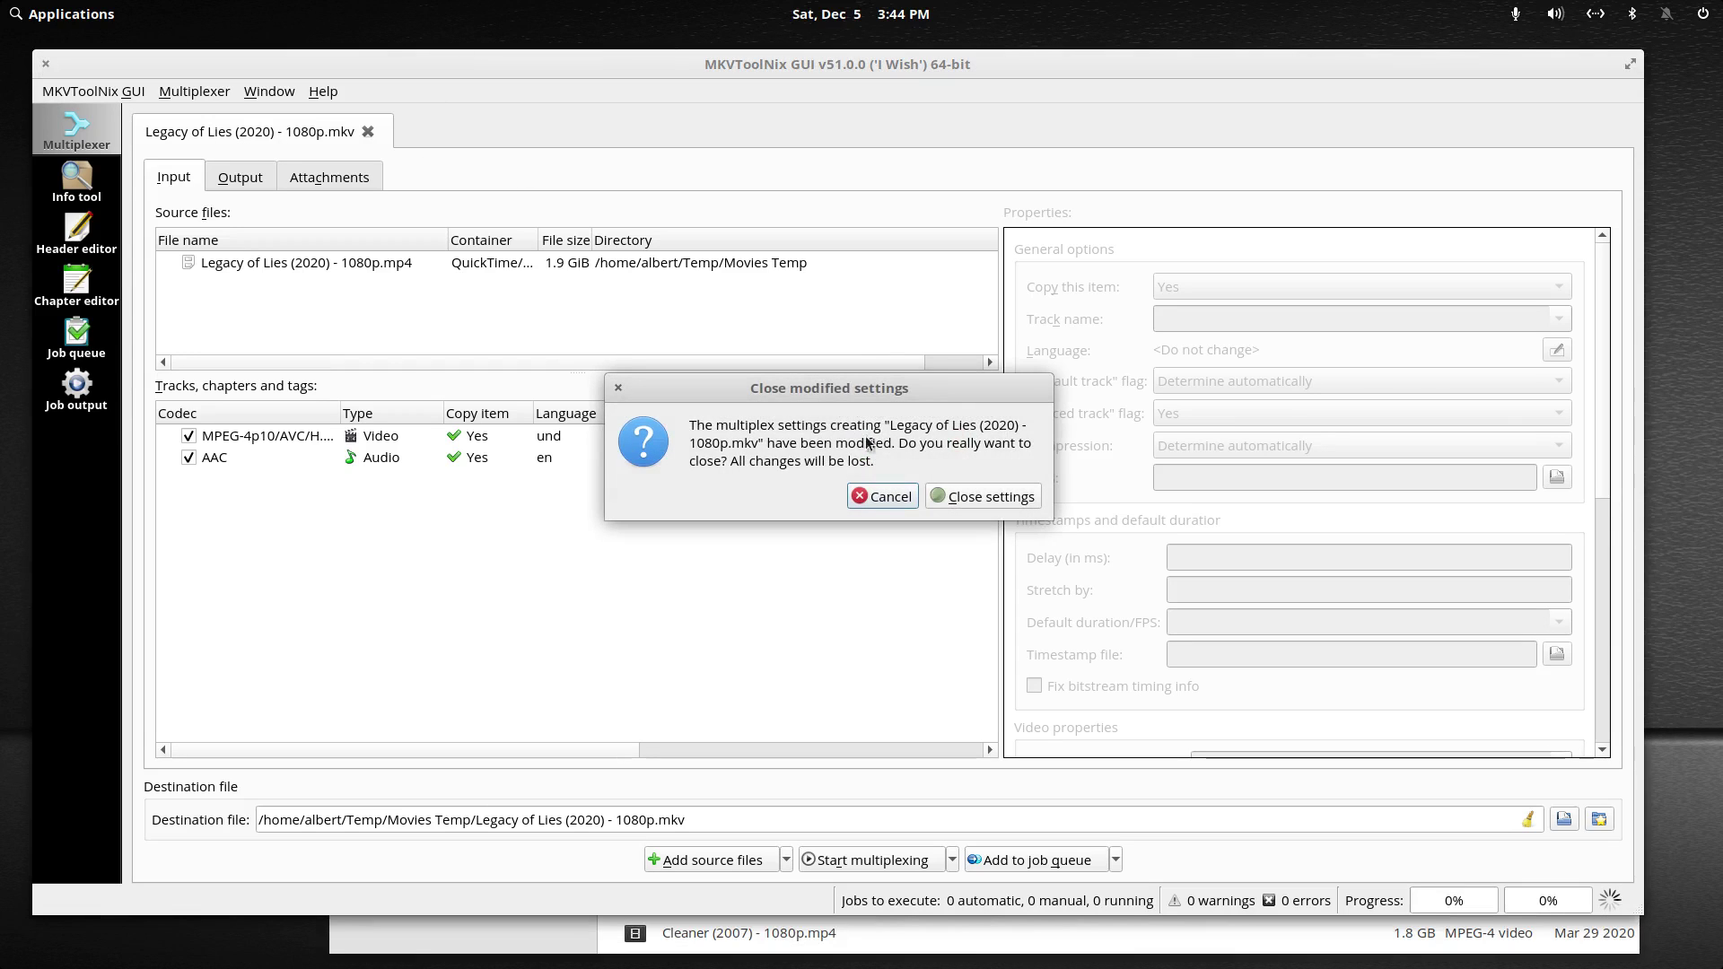
{"action": "left_click", "coordinate": [962, 495]}
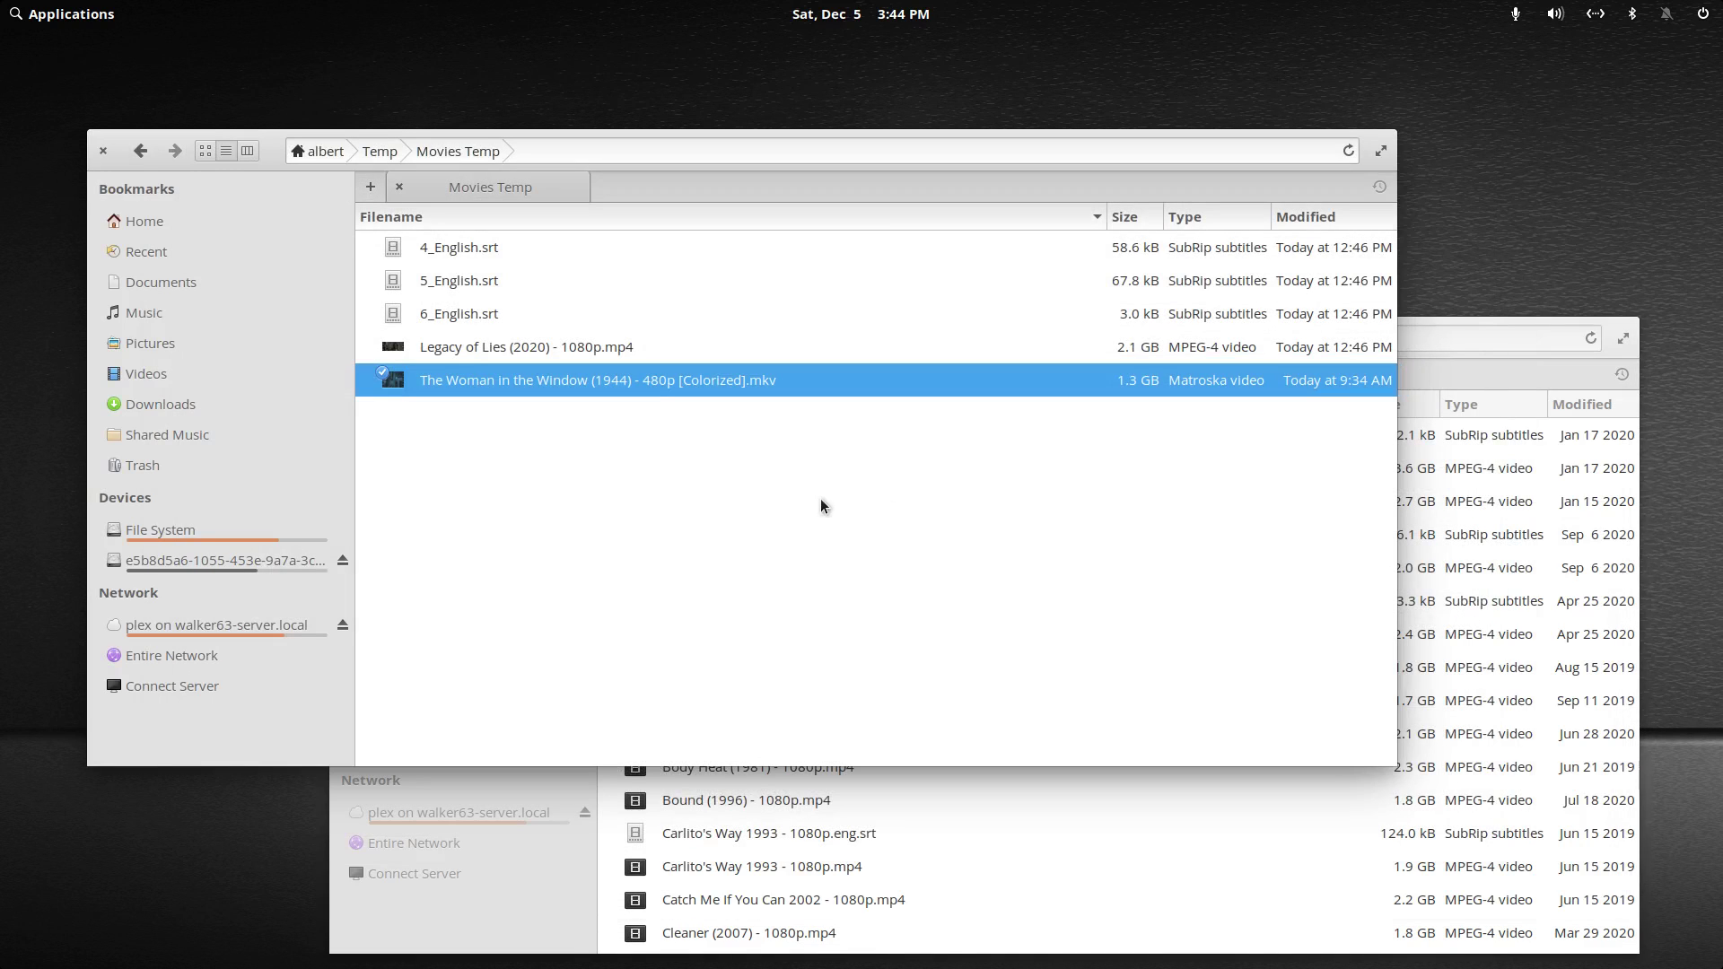
{"action": "right_click", "coordinate": [467, 379]}
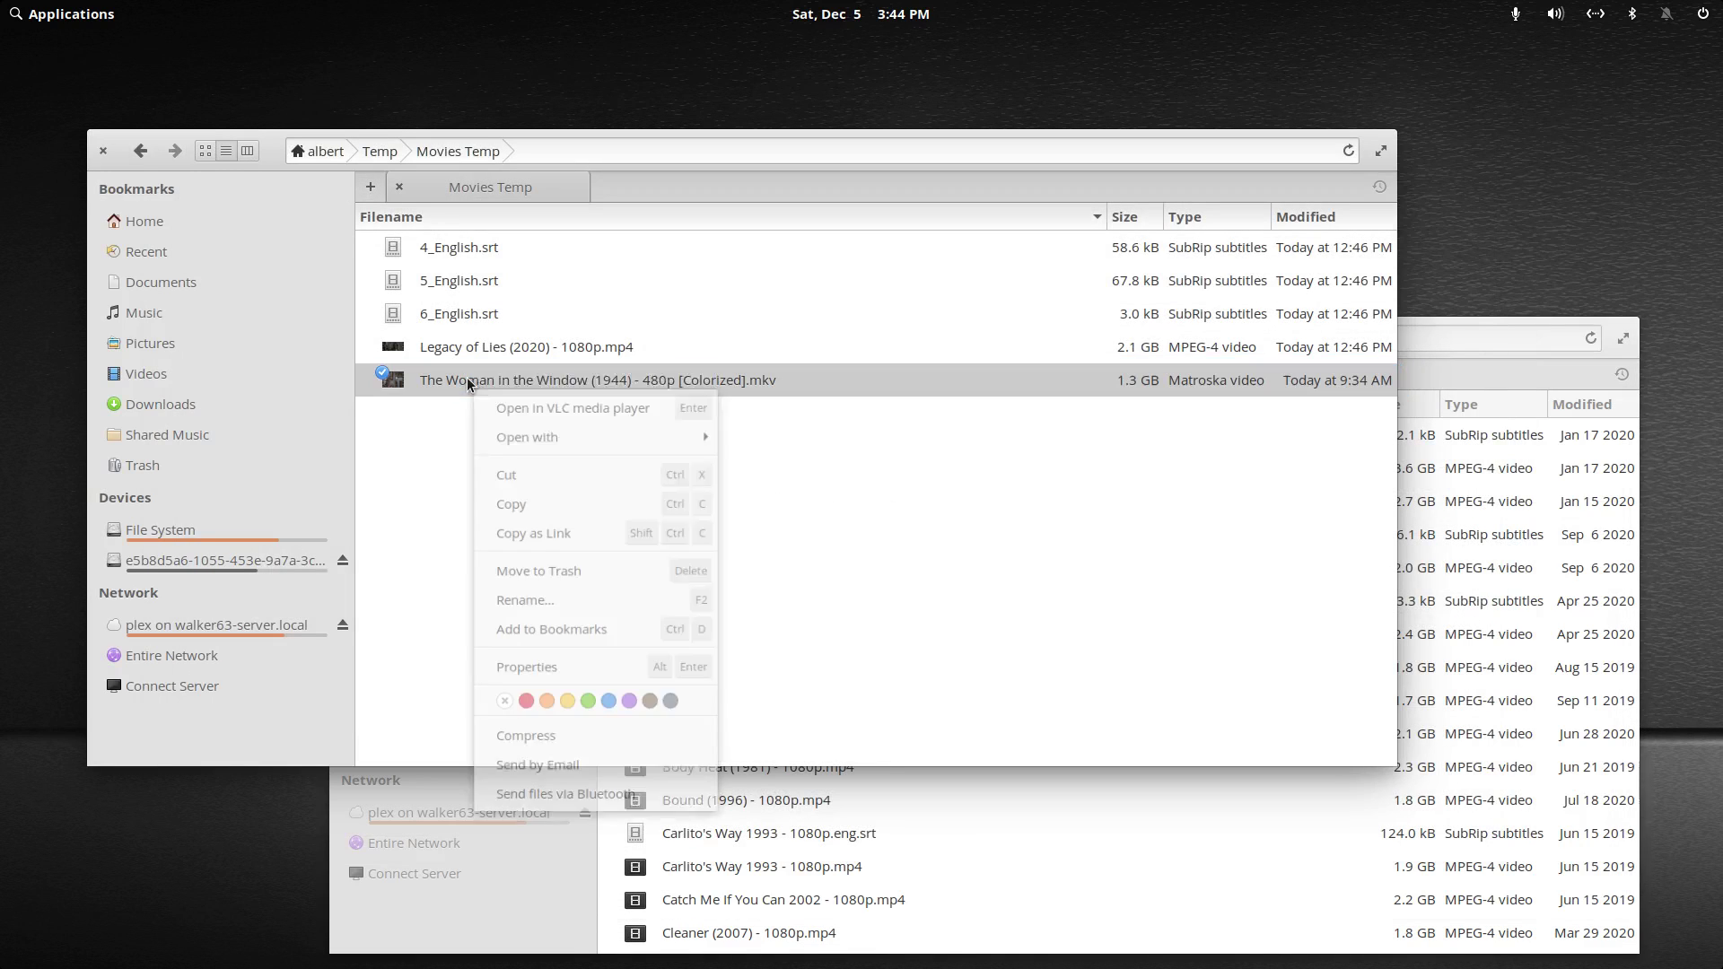
{"action": "left_click", "coordinate": [519, 470]}
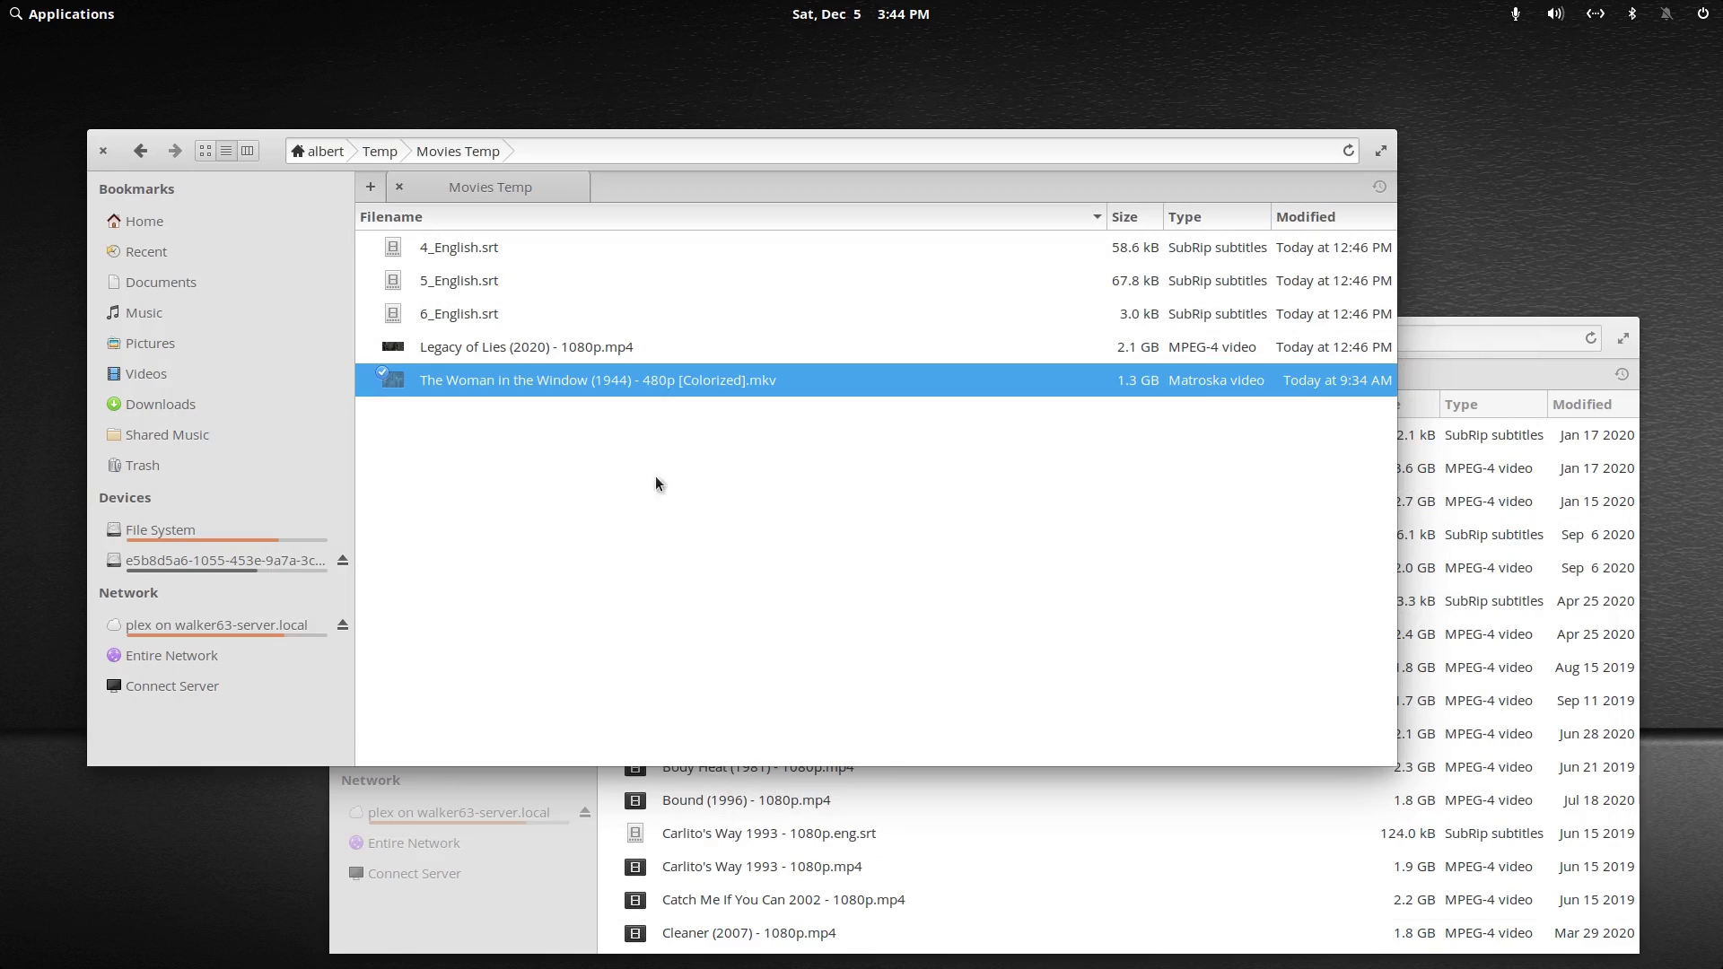
{"action": "left_click", "coordinate": [1487, 319]}
{"action": "right_click", "coordinate": [1043, 634]}
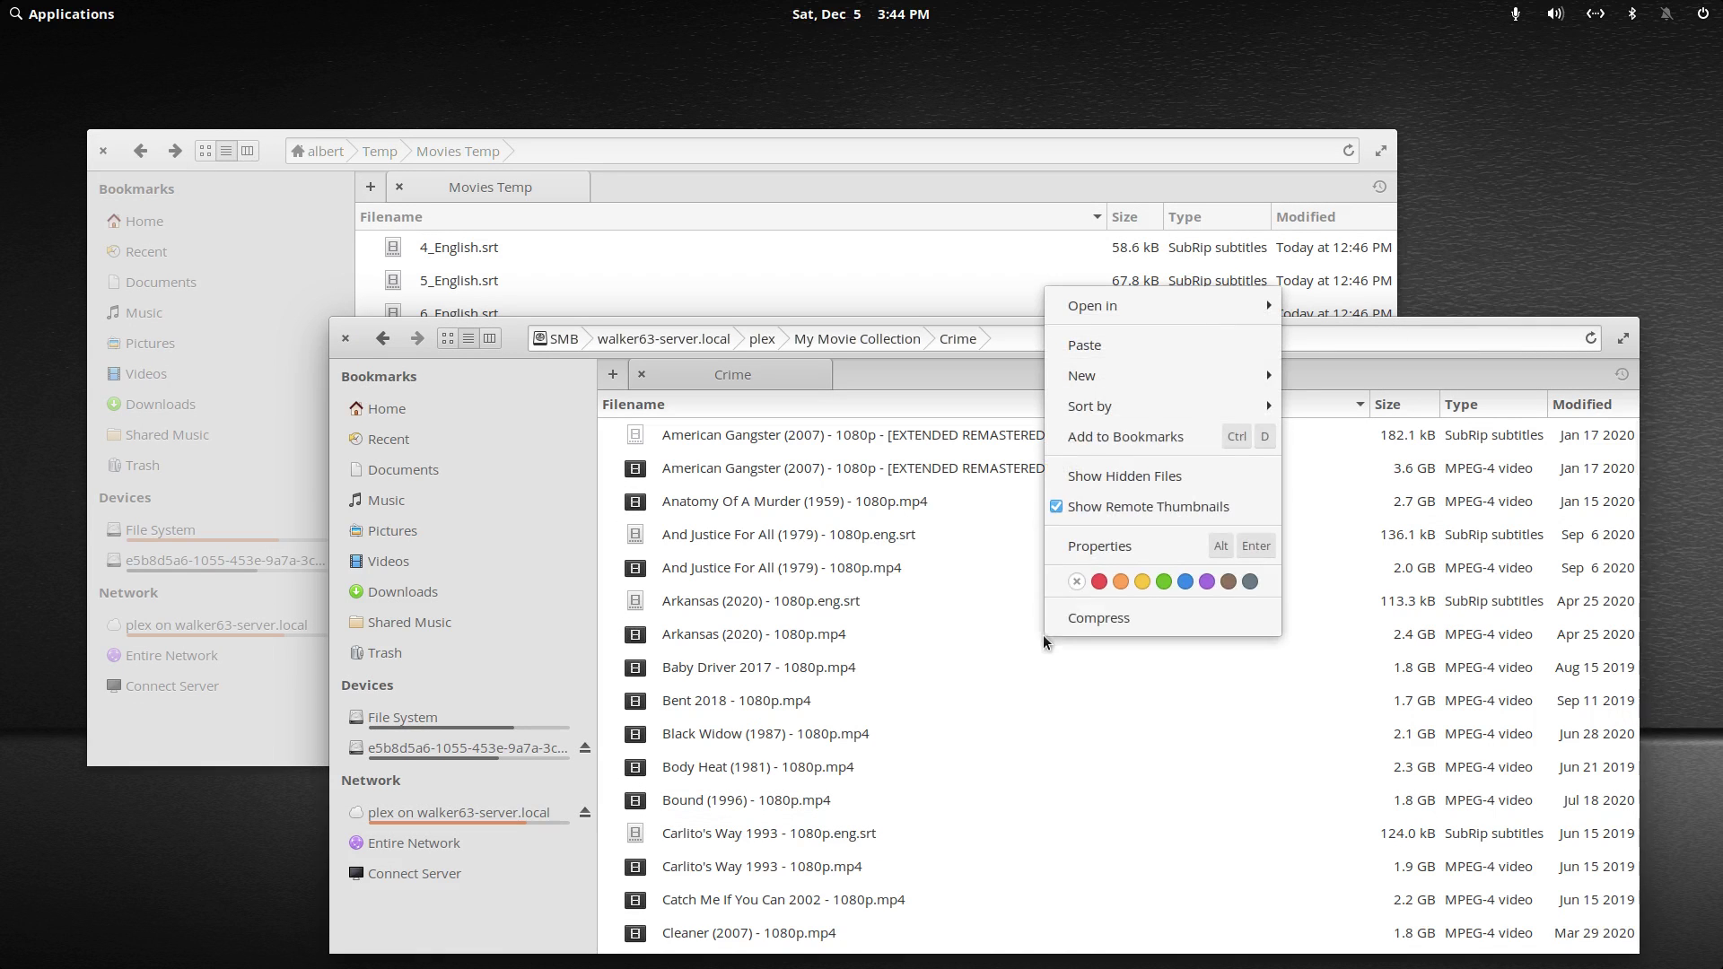
{"action": "left_click", "coordinate": [1099, 348]}
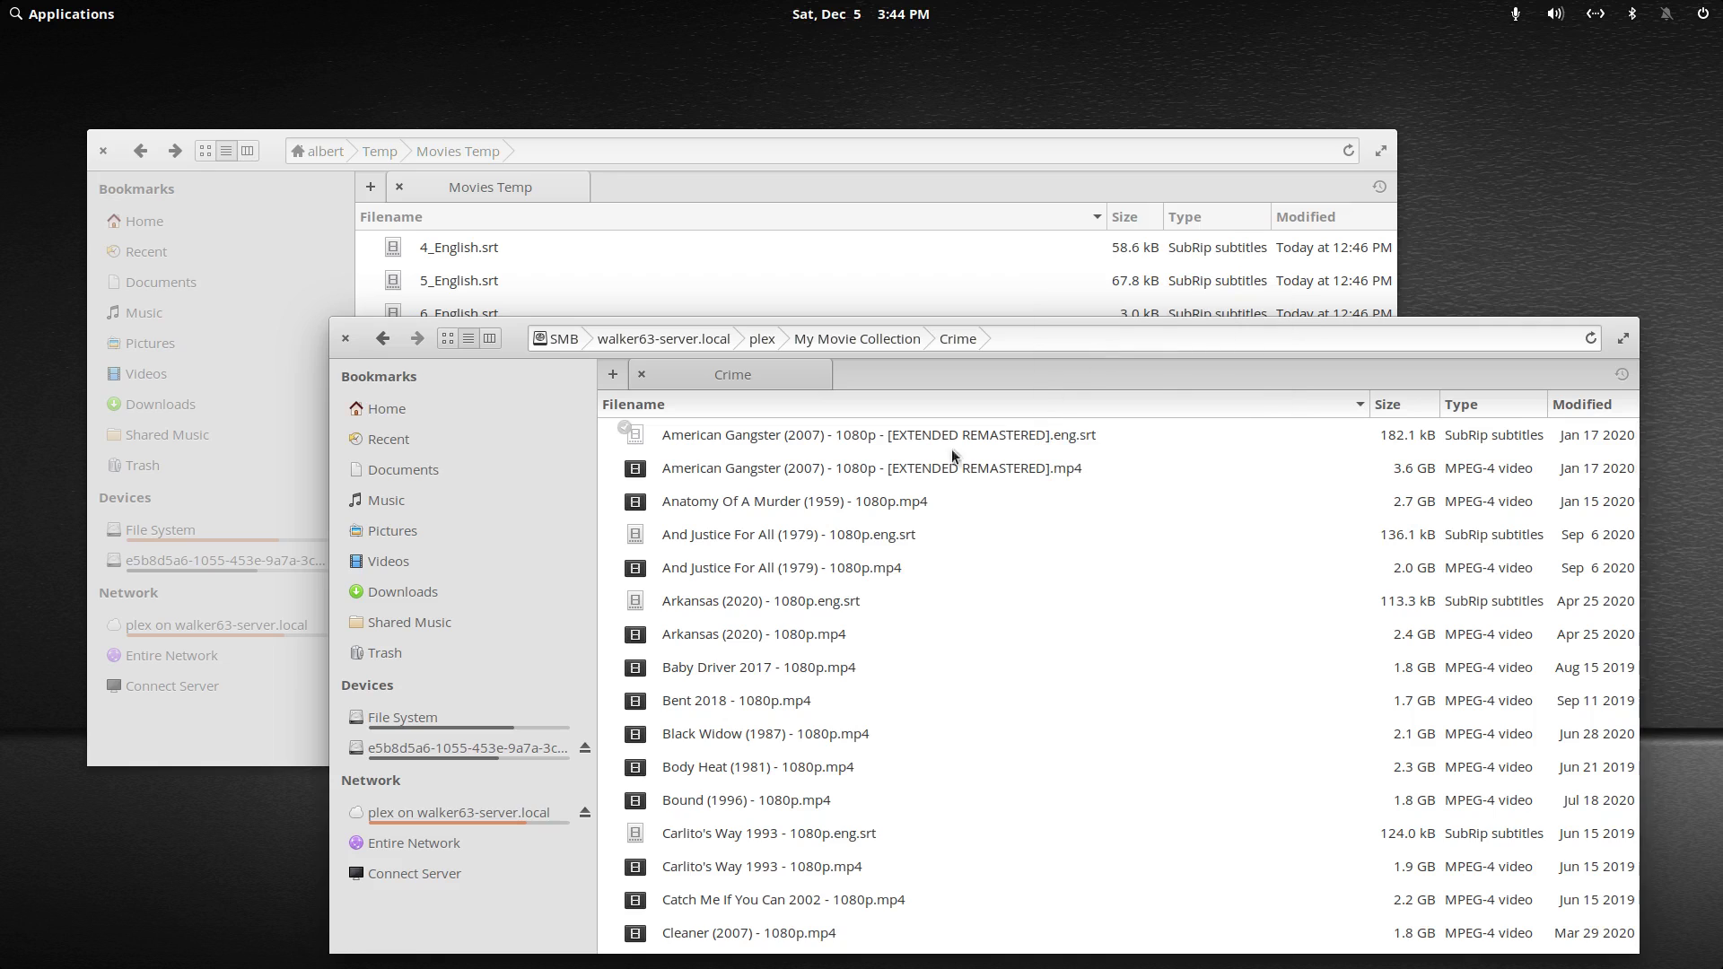
{"action": "left_click", "coordinate": [270, 152]}
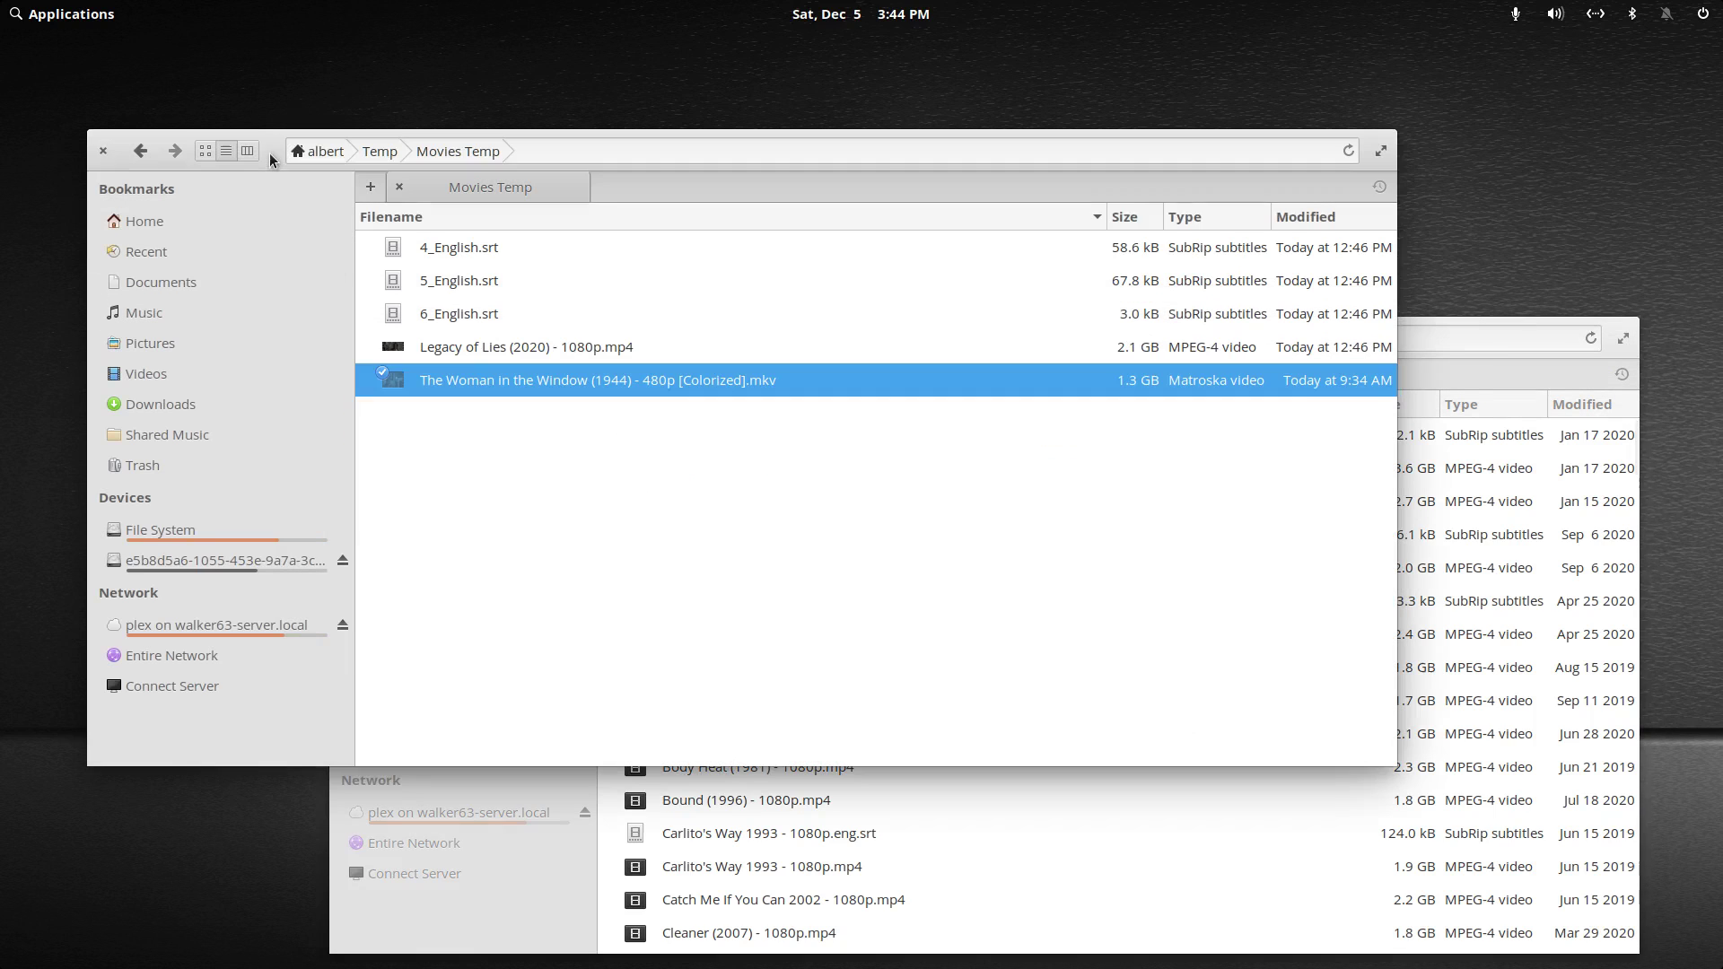
{"action": "double_click", "coordinate": [454, 348]}
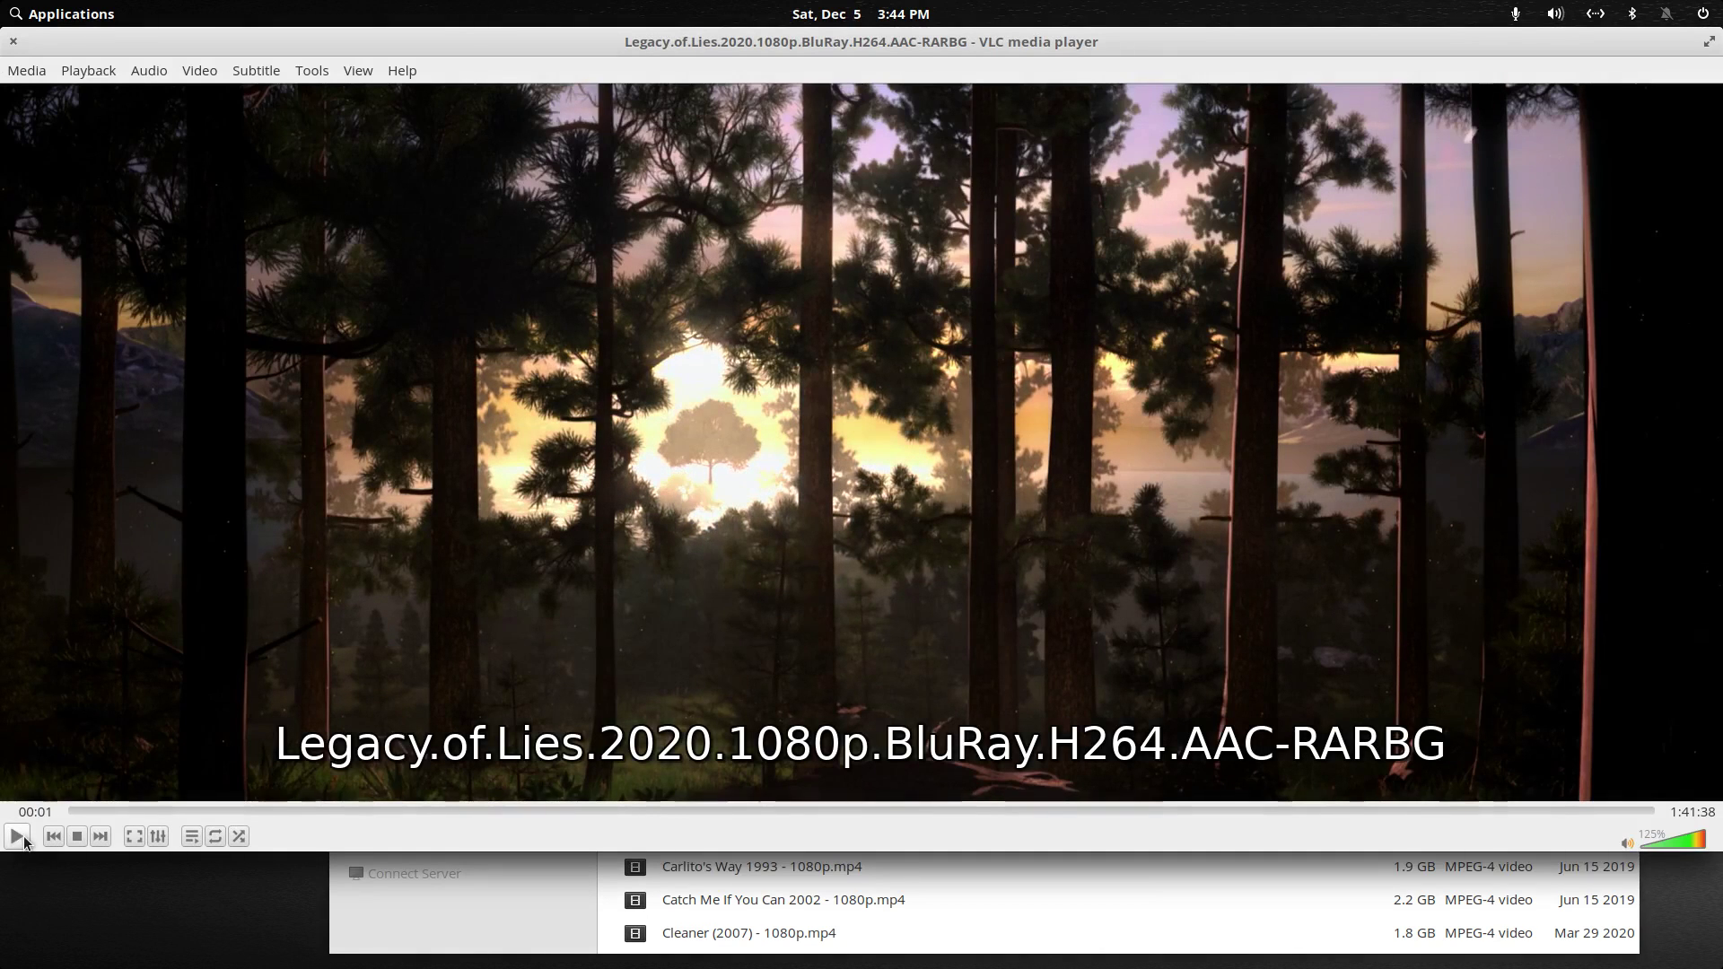
{"action": "left_click", "coordinate": [17, 837]}
{"action": "left_click", "coordinate": [269, 71]}
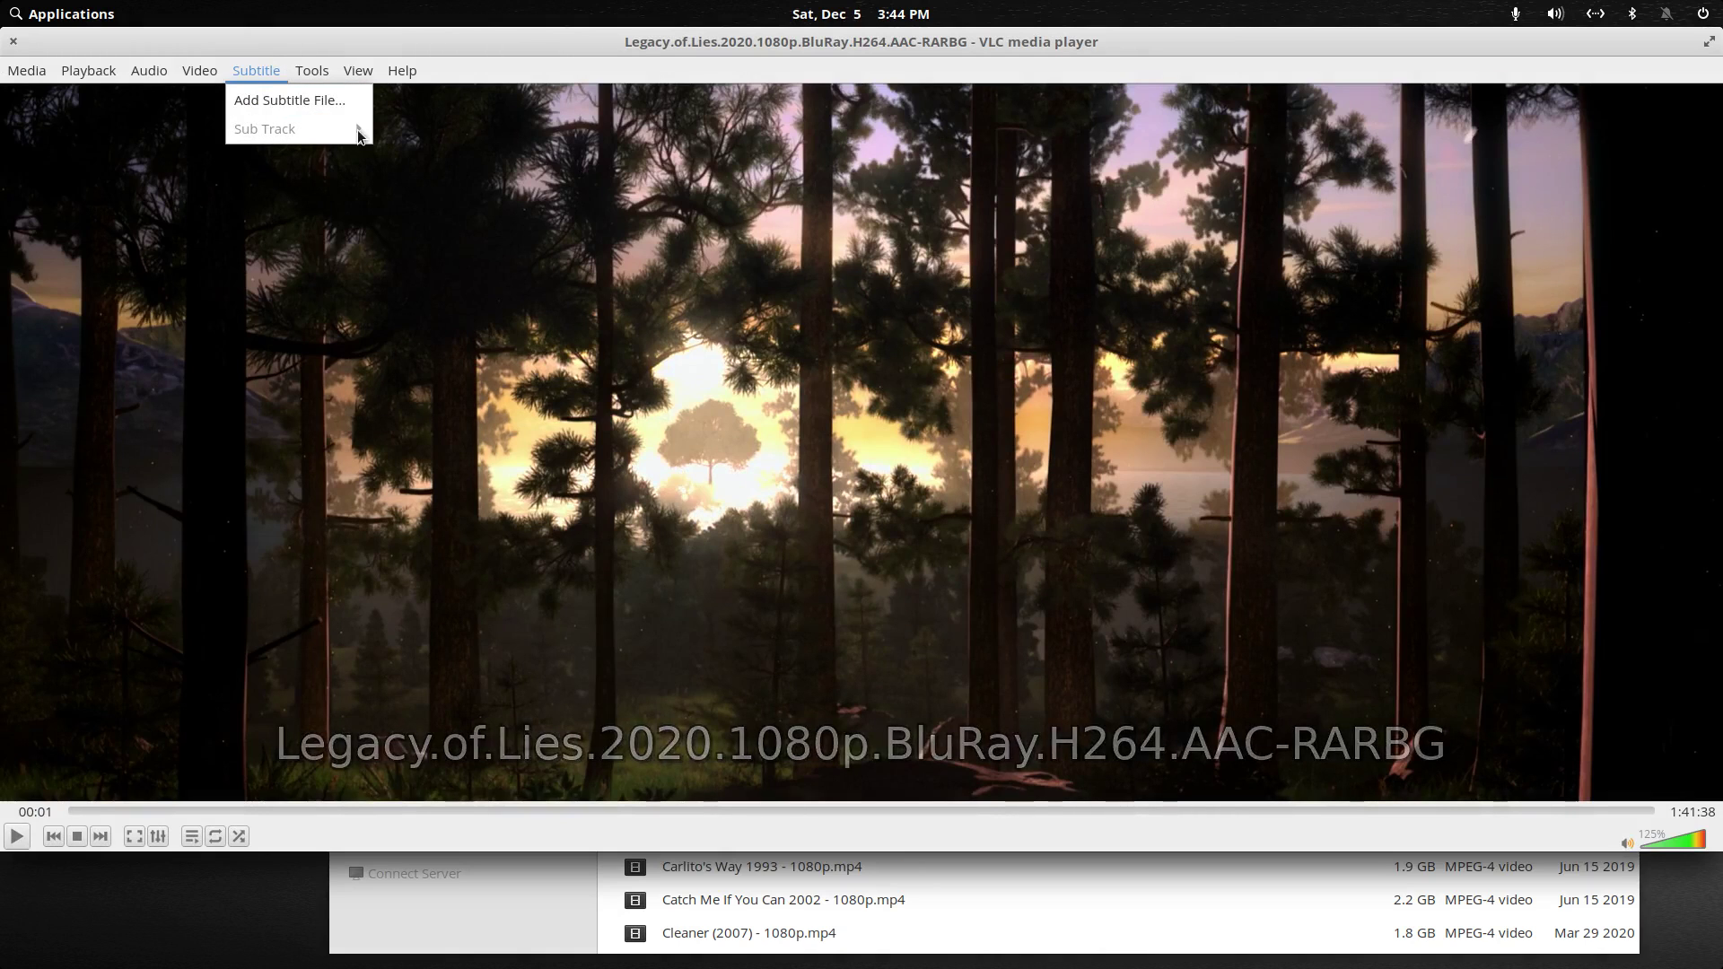
{"action": "left_click", "coordinate": [14, 42]}
Close the video player and clear the file list selection while the move finishes
{"action": "left_click", "coordinate": [13, 43]}
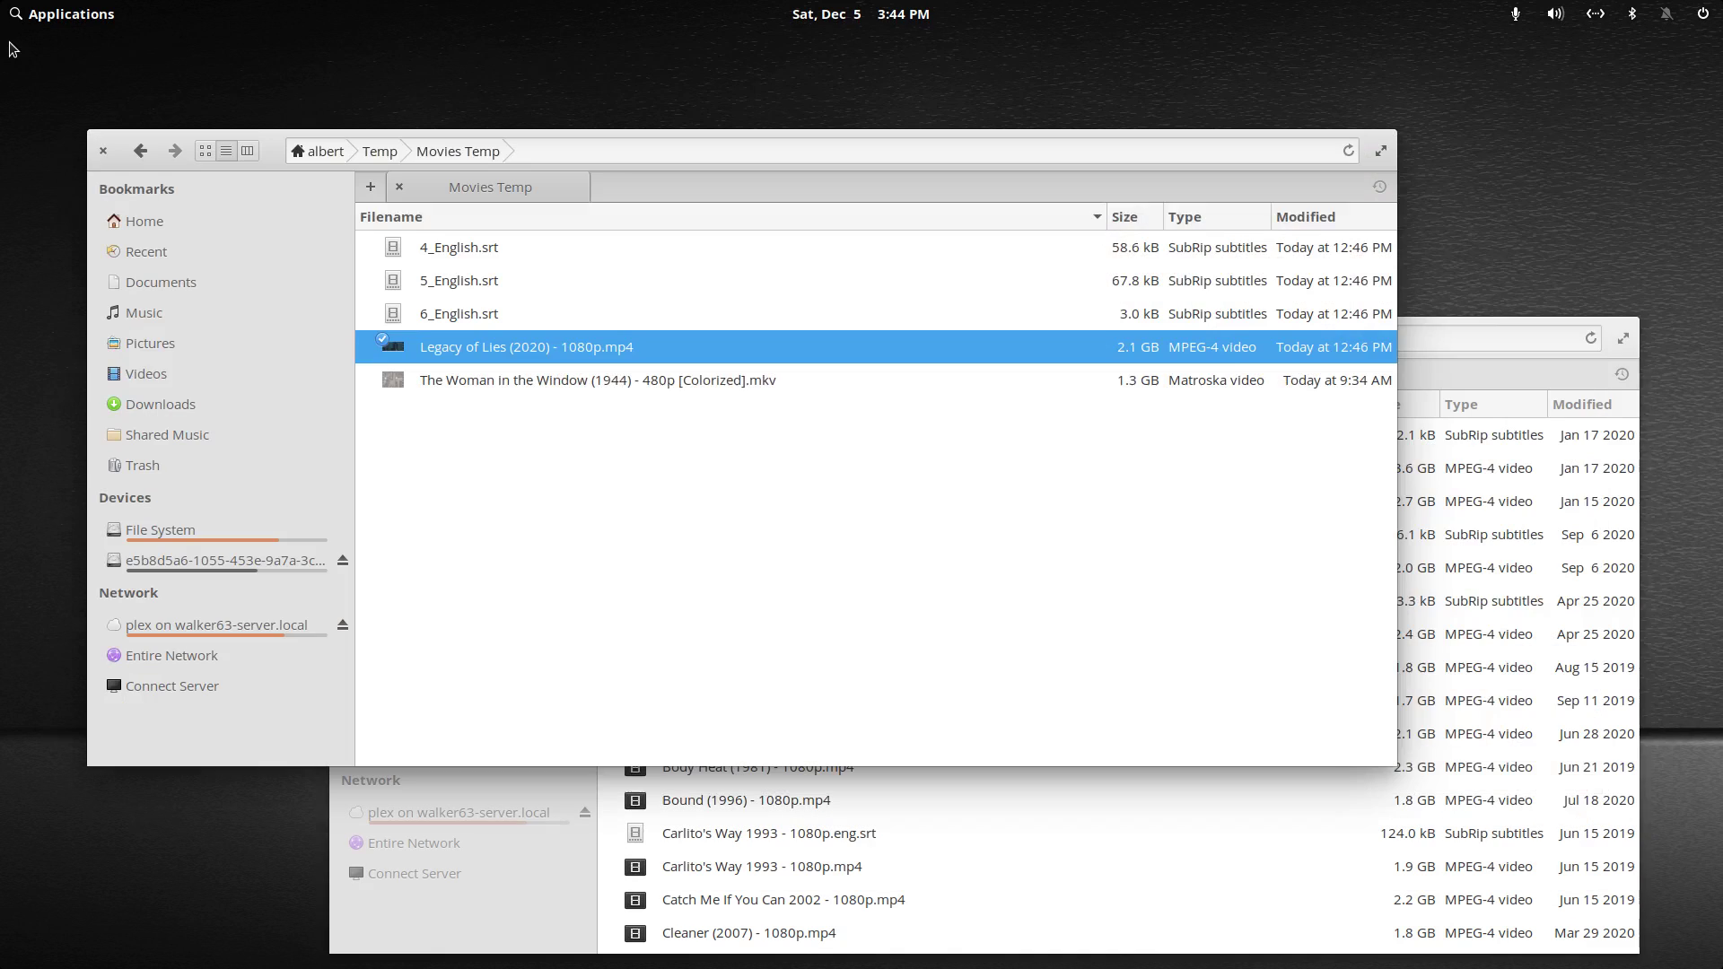
{"action": "left_click", "coordinate": [440, 490]}
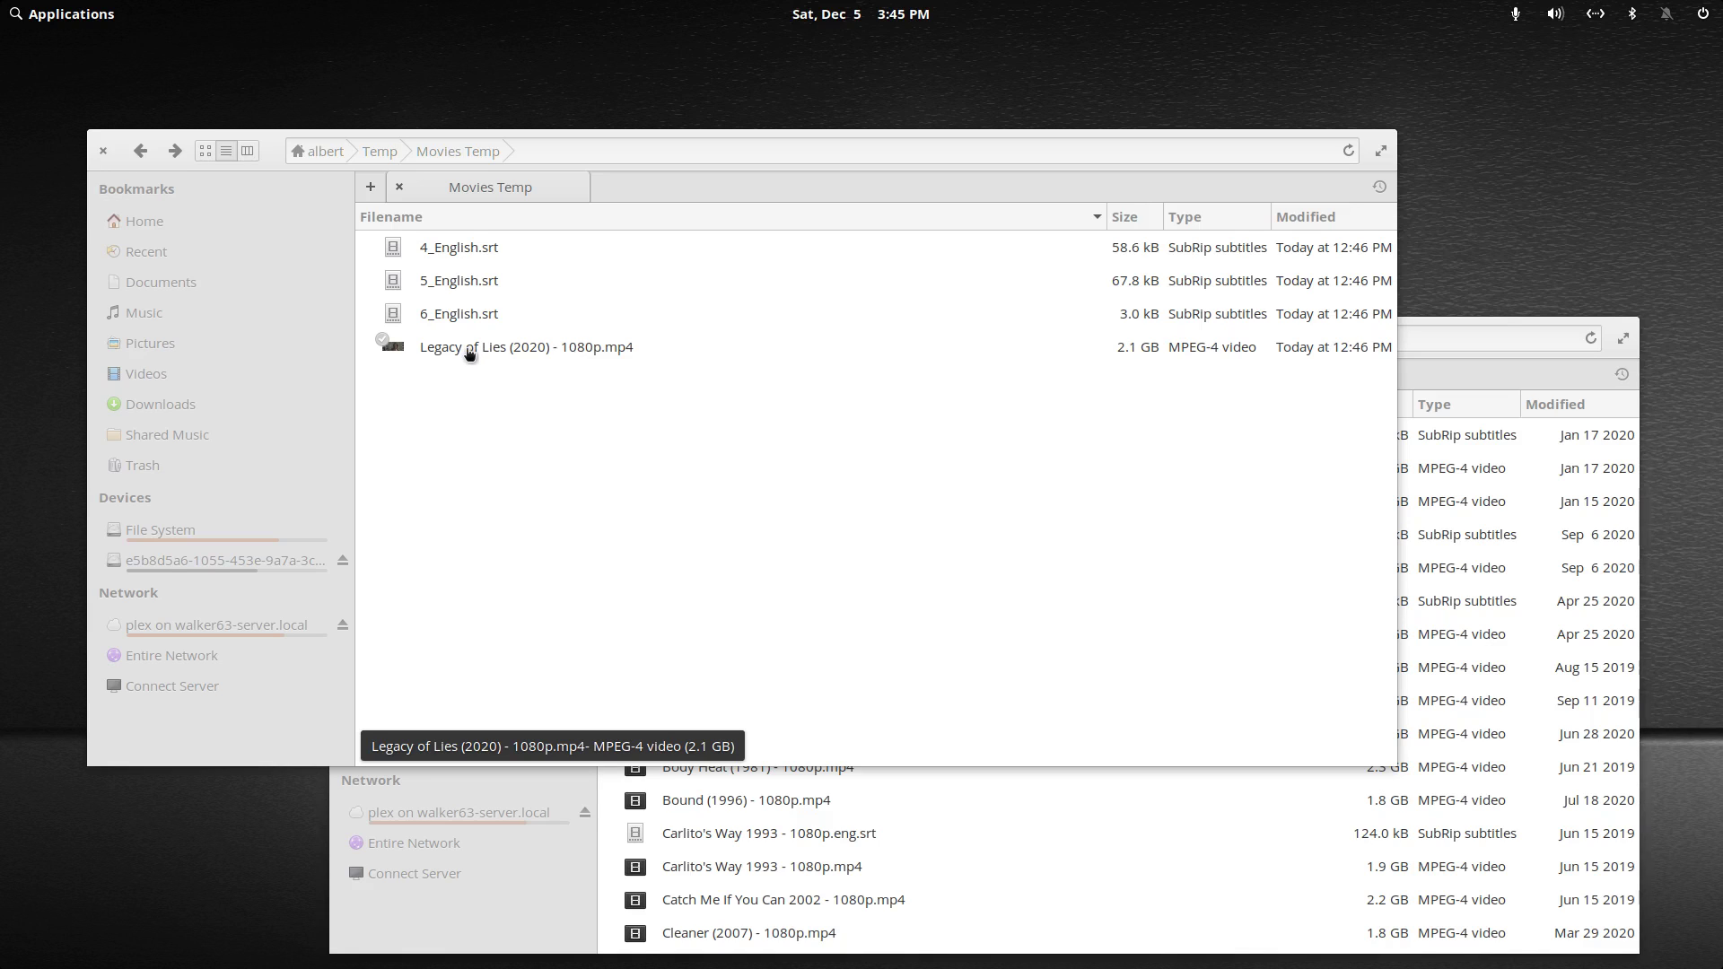
Copy the movie's name and rename 4_English.srt to 'Legacy of Lies (2020) - 1080p.eng.srt'
{"action": "right_click", "coordinate": [469, 353]}
{"action": "left_click", "coordinate": [543, 574]}
{"action": "key", "text": "ctrl+c"}
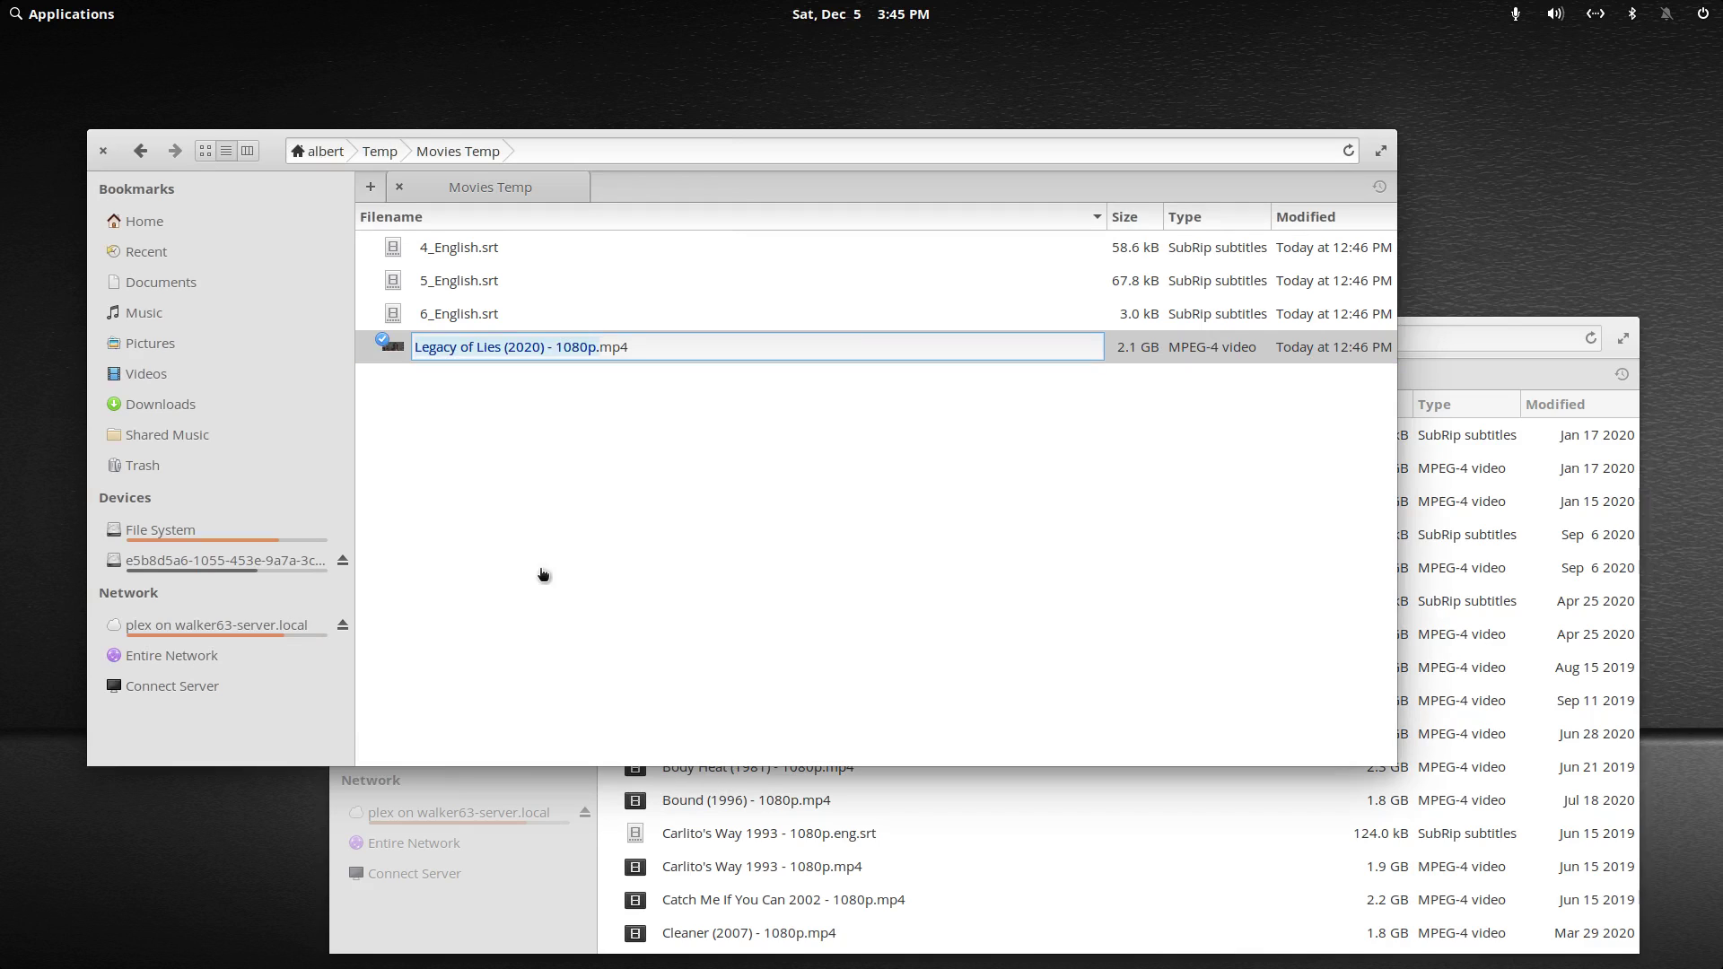
{"action": "key", "text": "Return"}
{"action": "key", "text": "Up"}
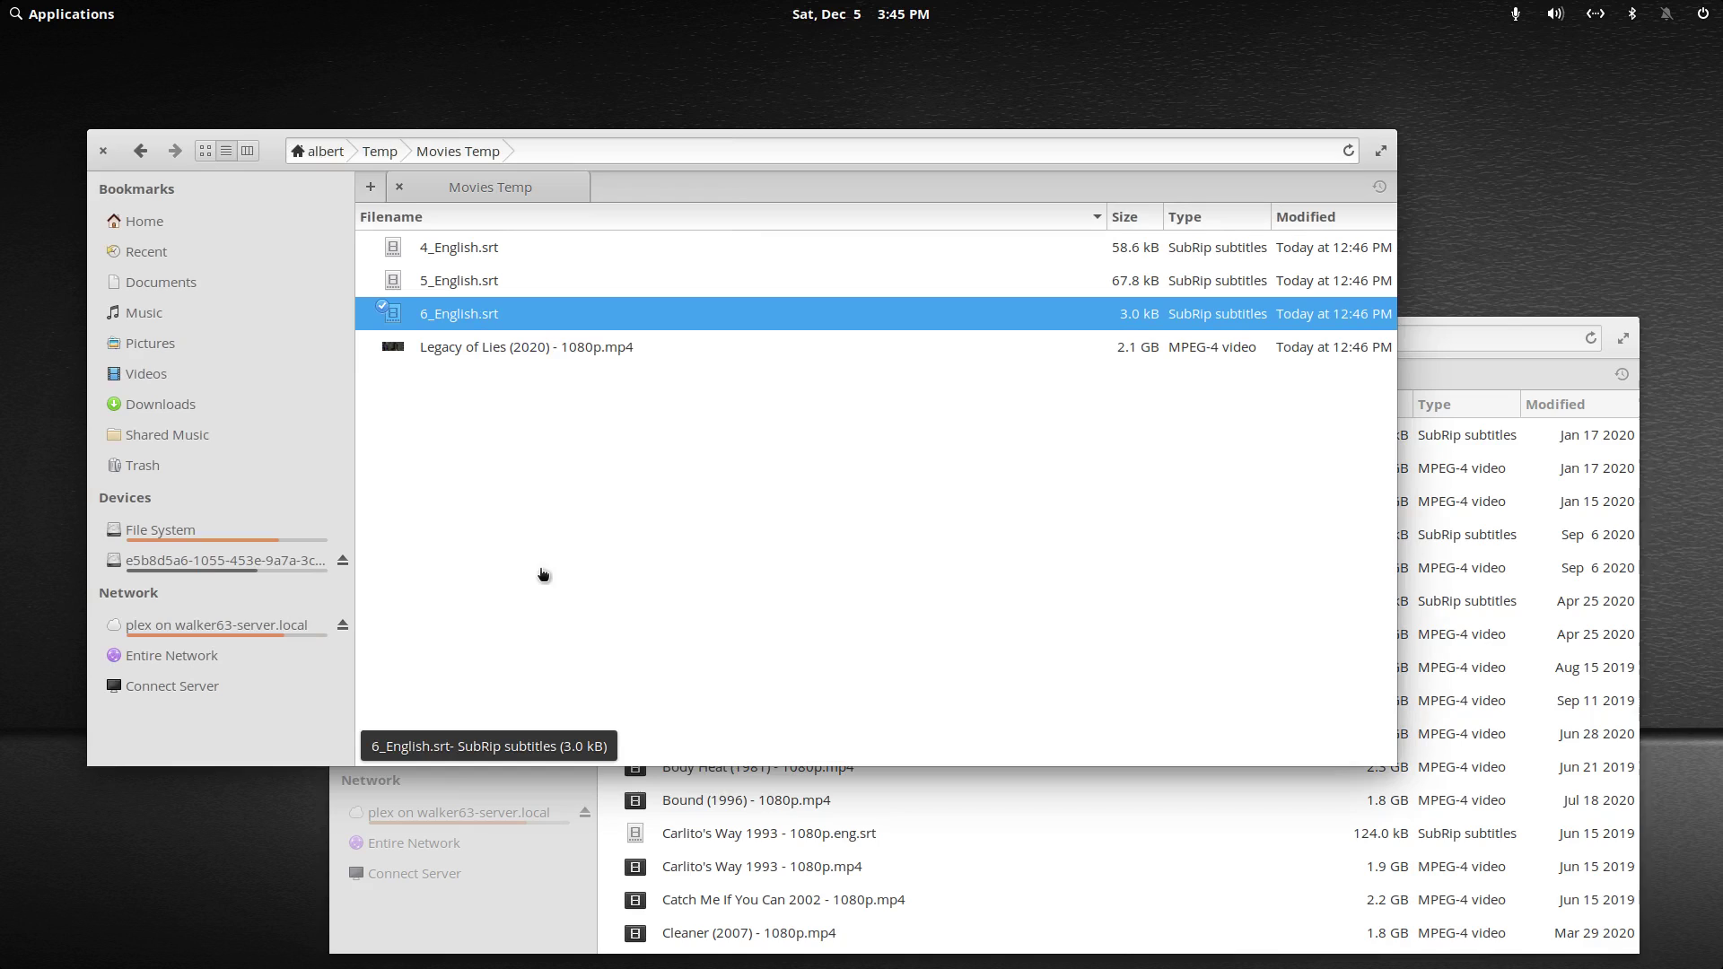
{"action": "key", "text": "Up"}
{"action": "key", "text": "Up"}
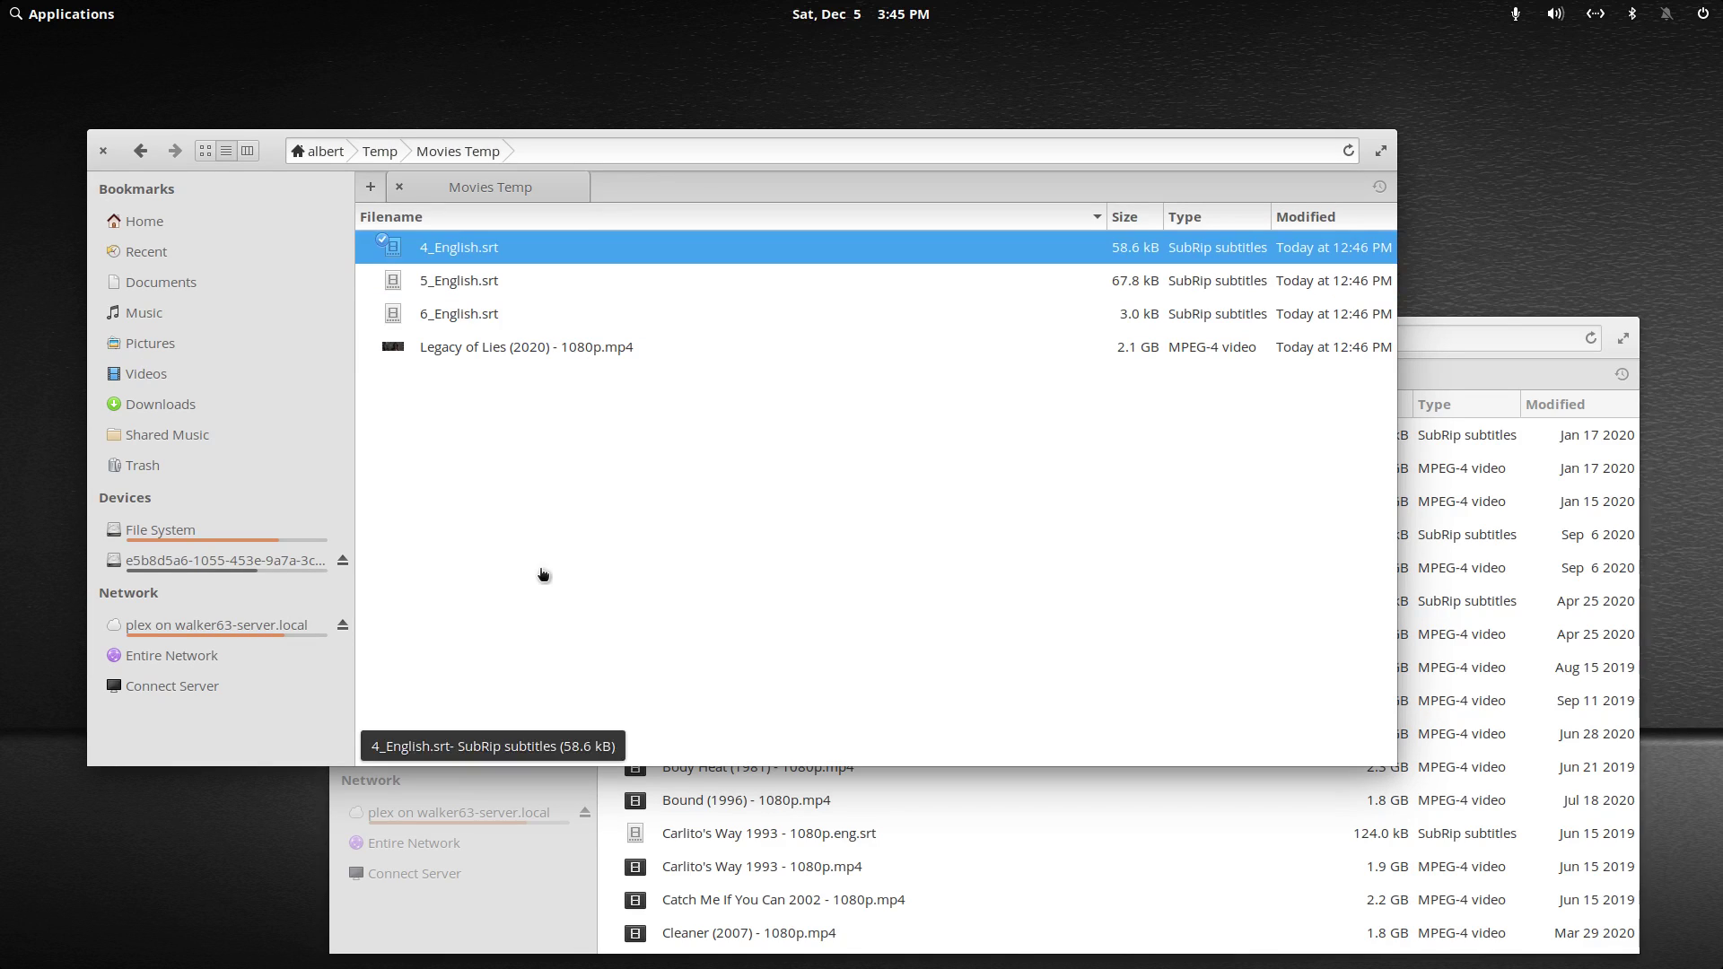
{"action": "key", "text": "F2"}
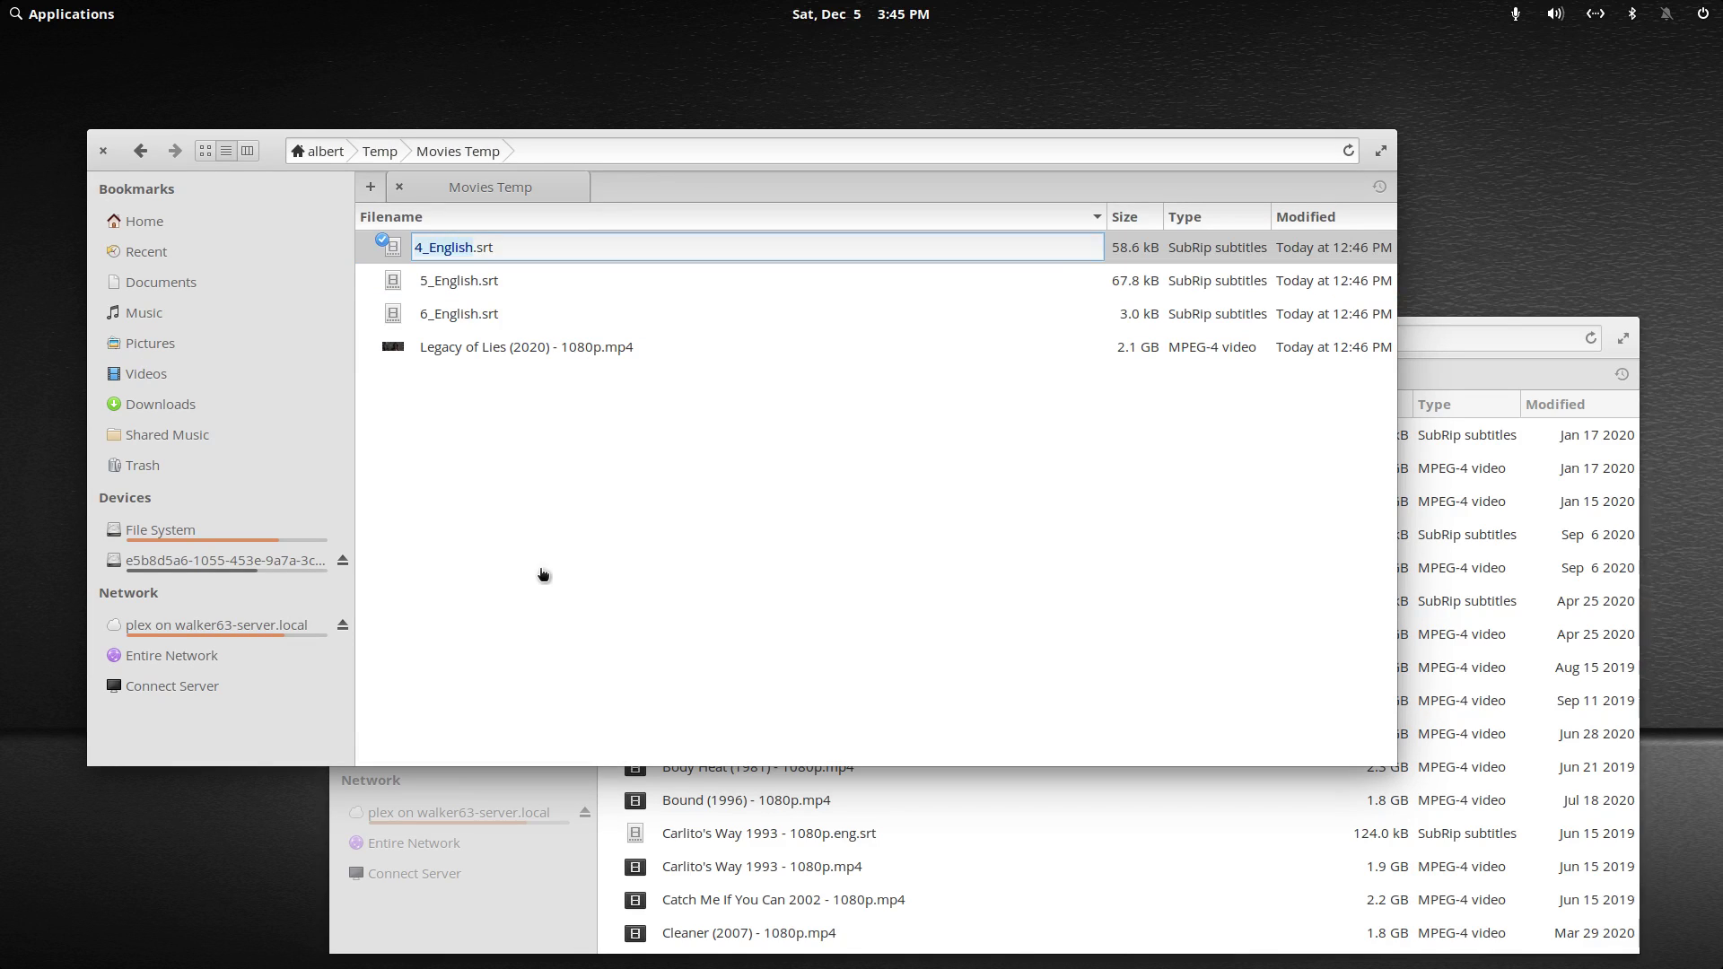
{"action": "key", "text": "ctrl+v"}
{"action": "type", "text": ".en"}
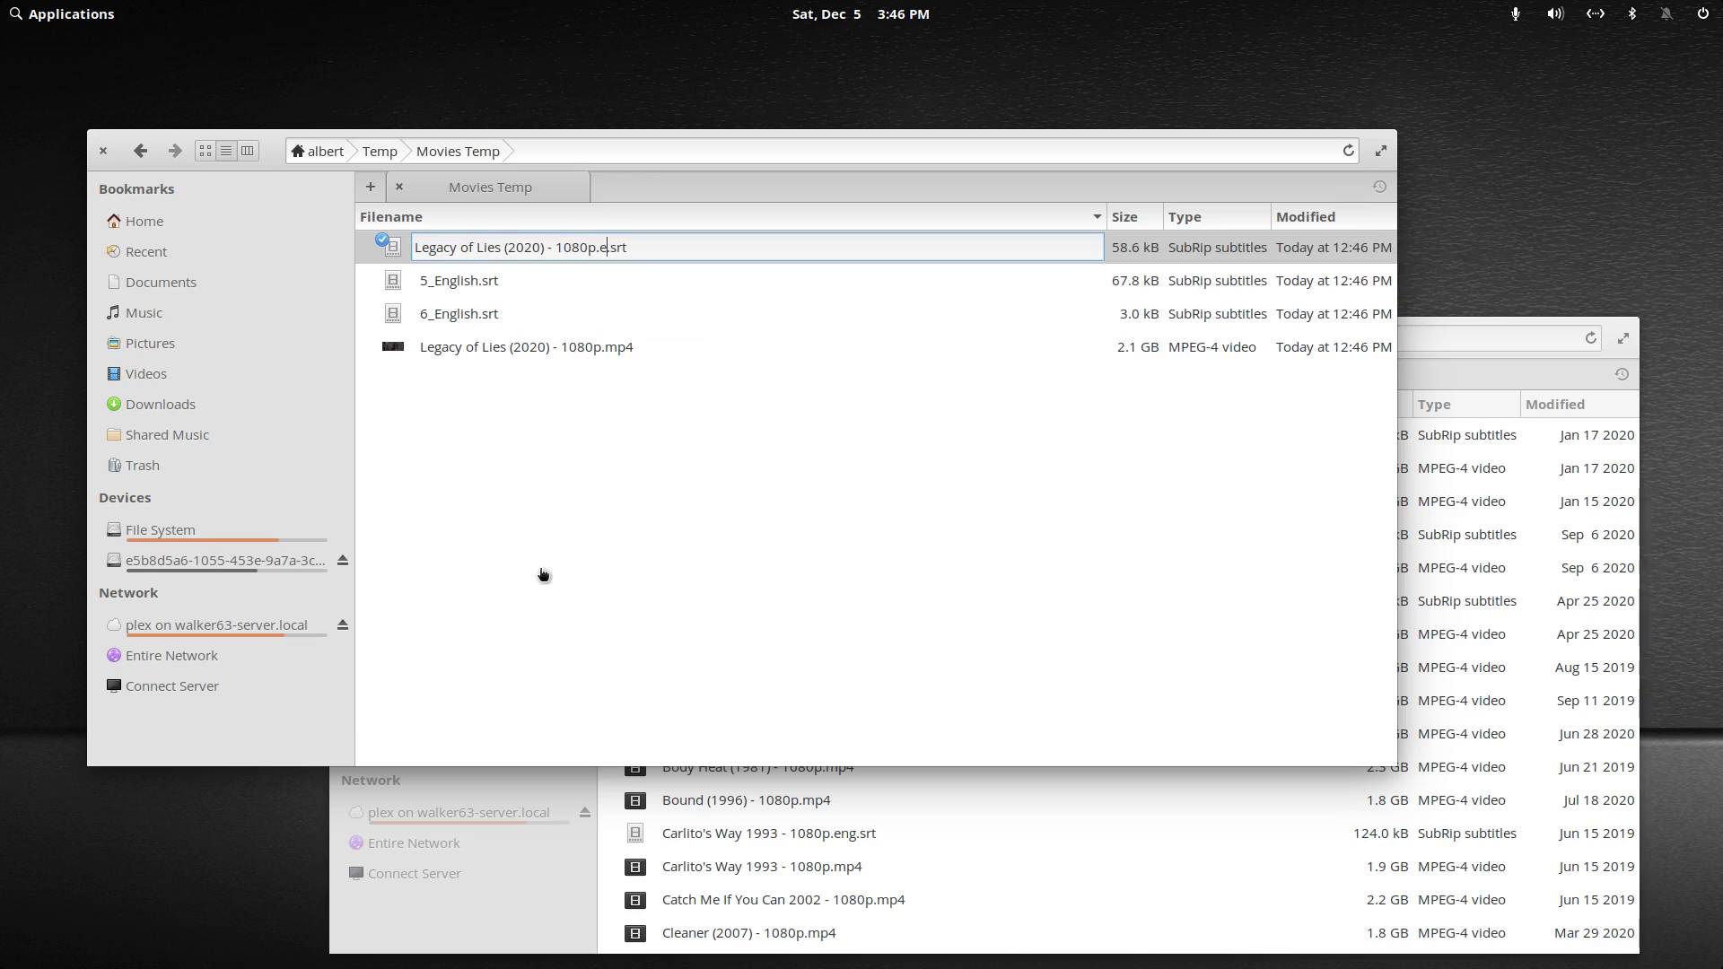
{"action": "type", "text": "g"}
{"action": "key", "text": "Return"}
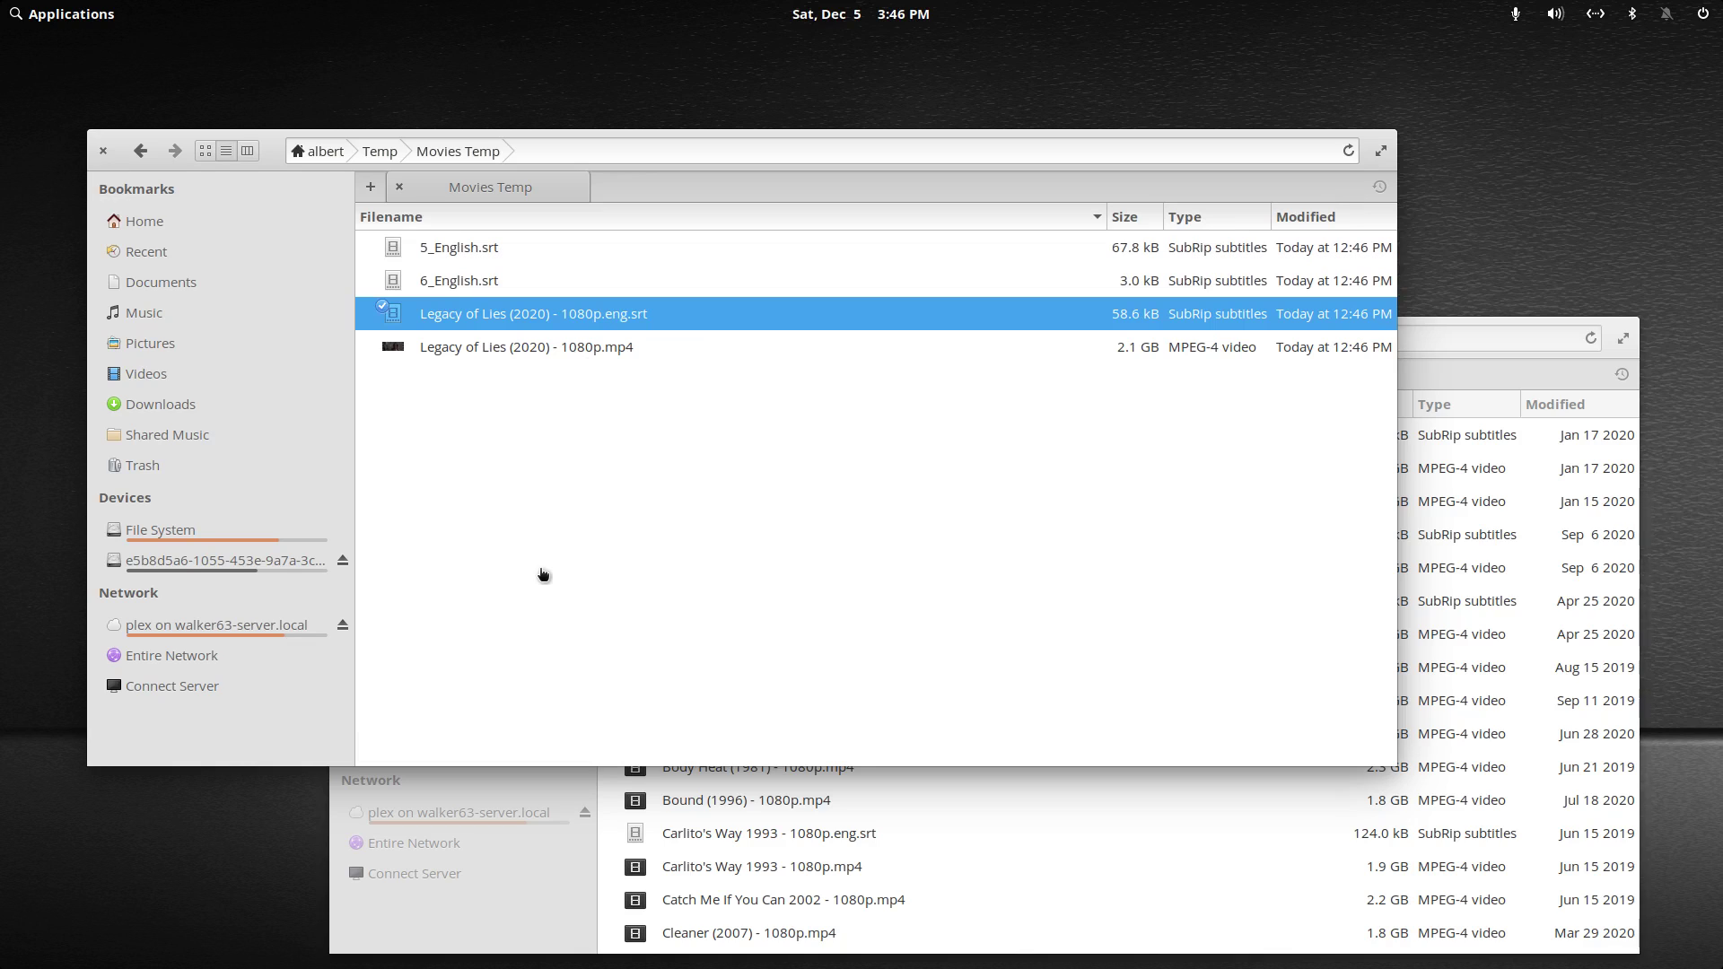
Rename 5_English.srt to 'Legacy of Lies (2020) - 1080p.eng.sdh.srt'
{"action": "key", "text": "Home"}
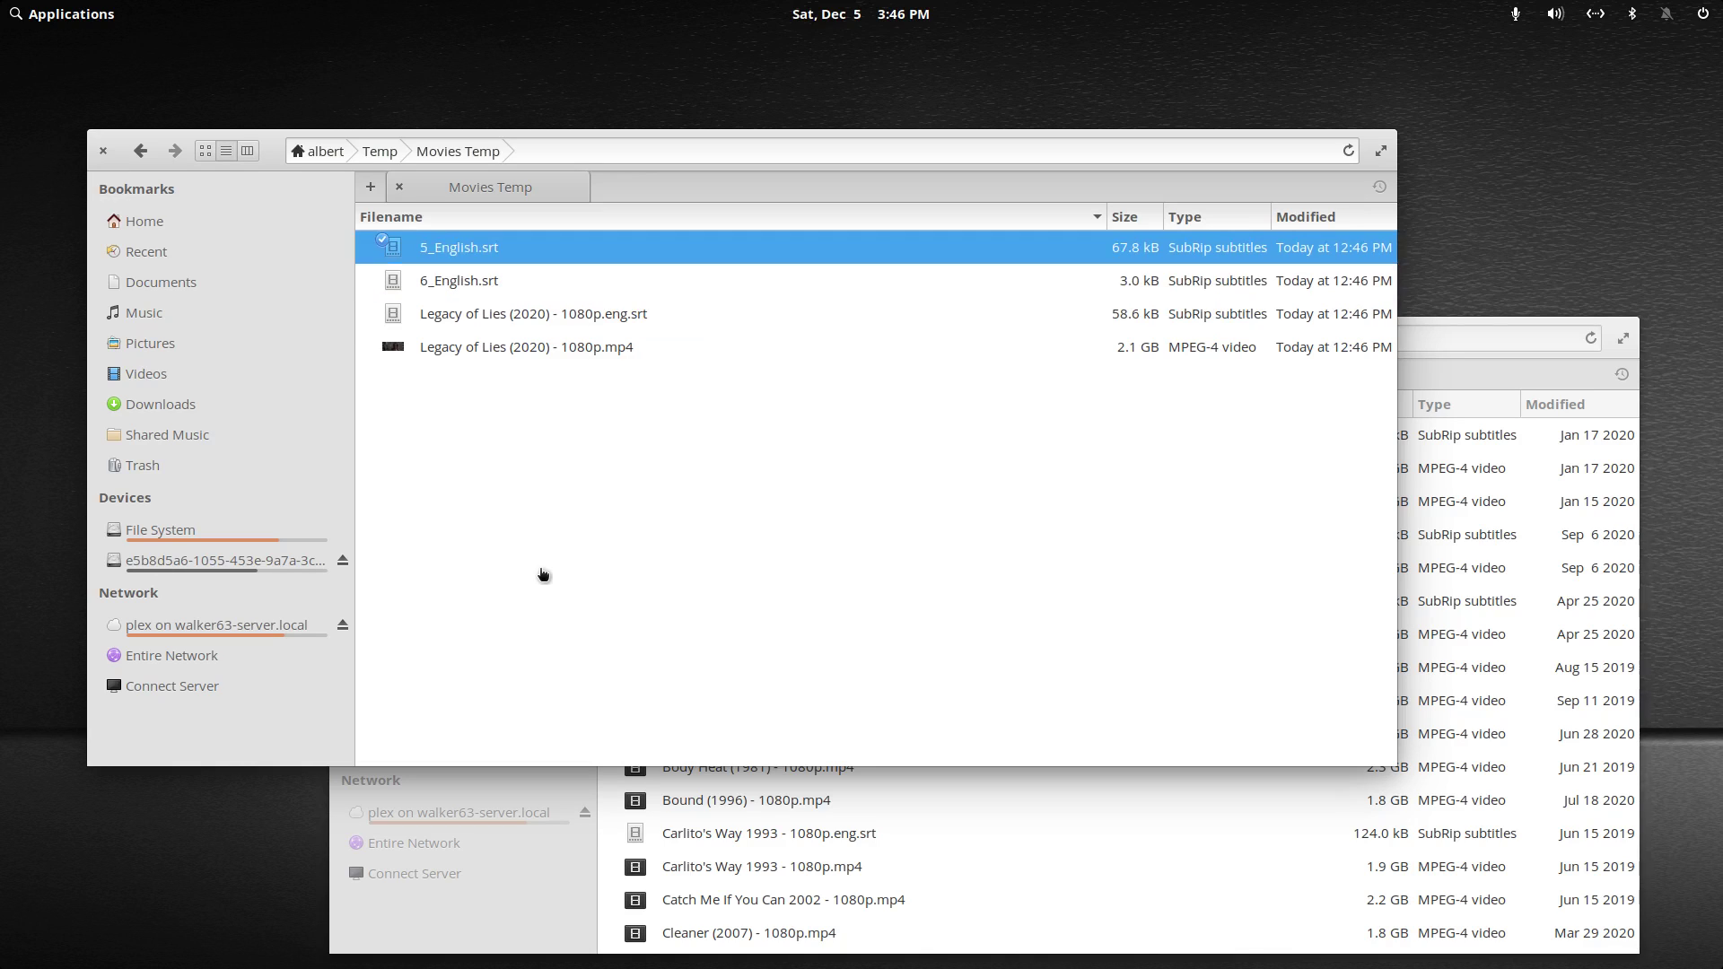
{"action": "key", "text": "F2"}
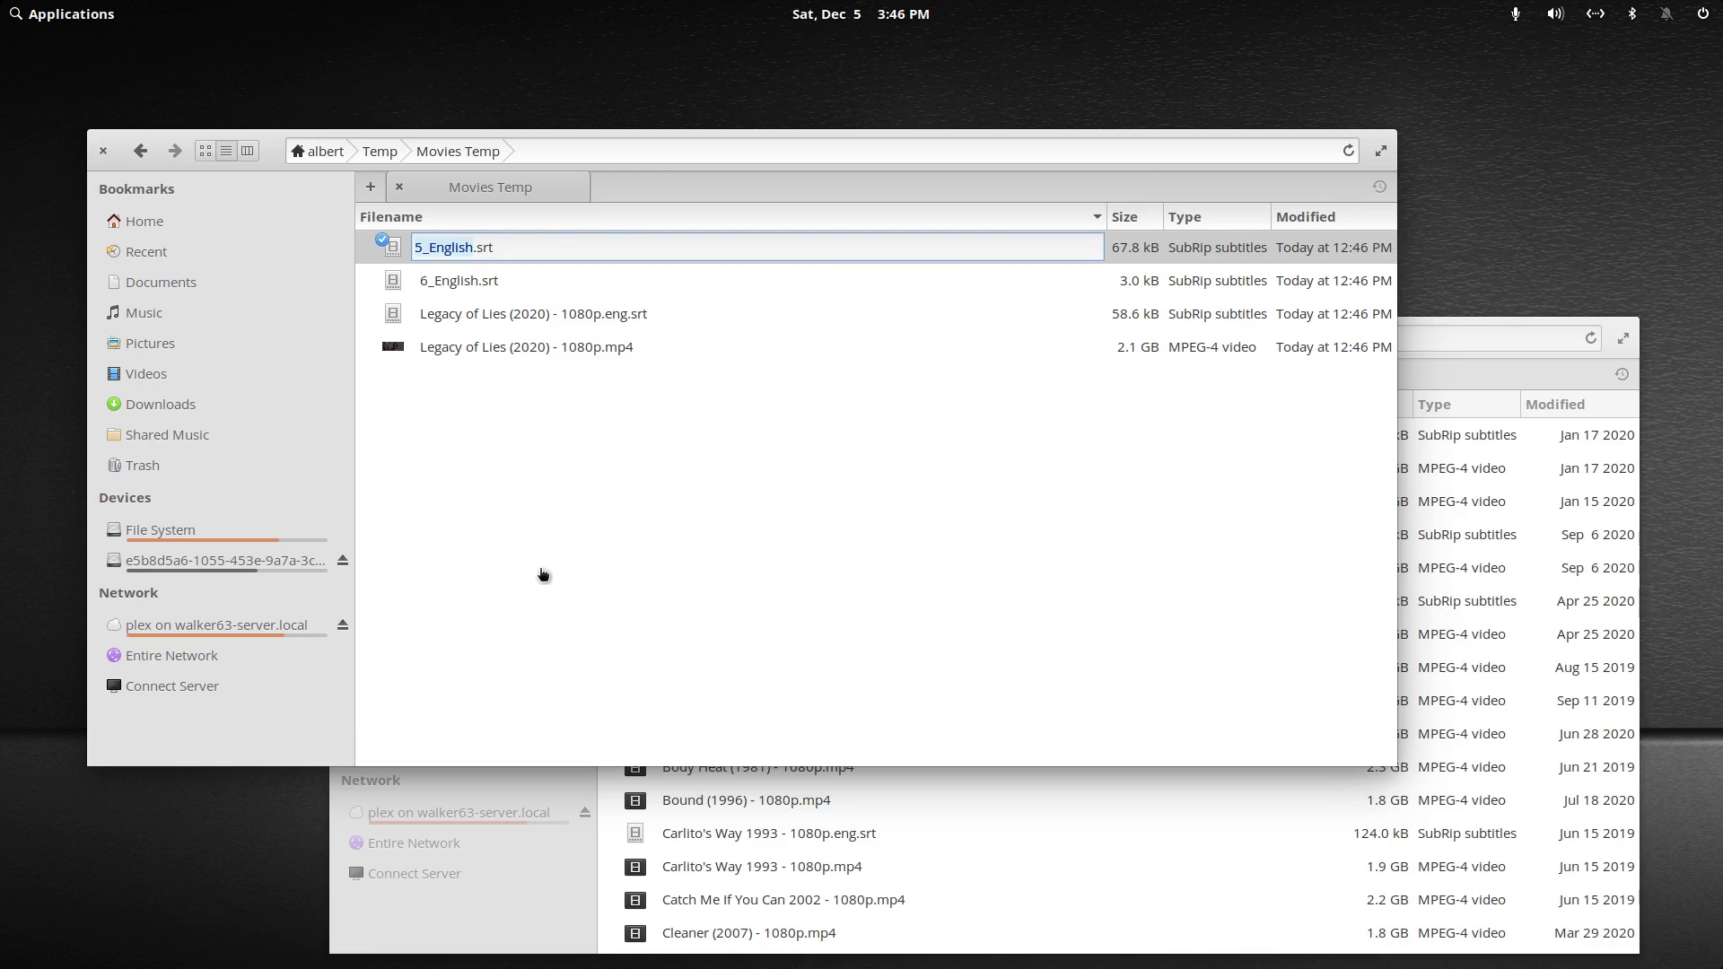
{"action": "type", "text": "Legacy of Lies (2020) - 1080p"}
{"action": "type", "text": ".eng"}
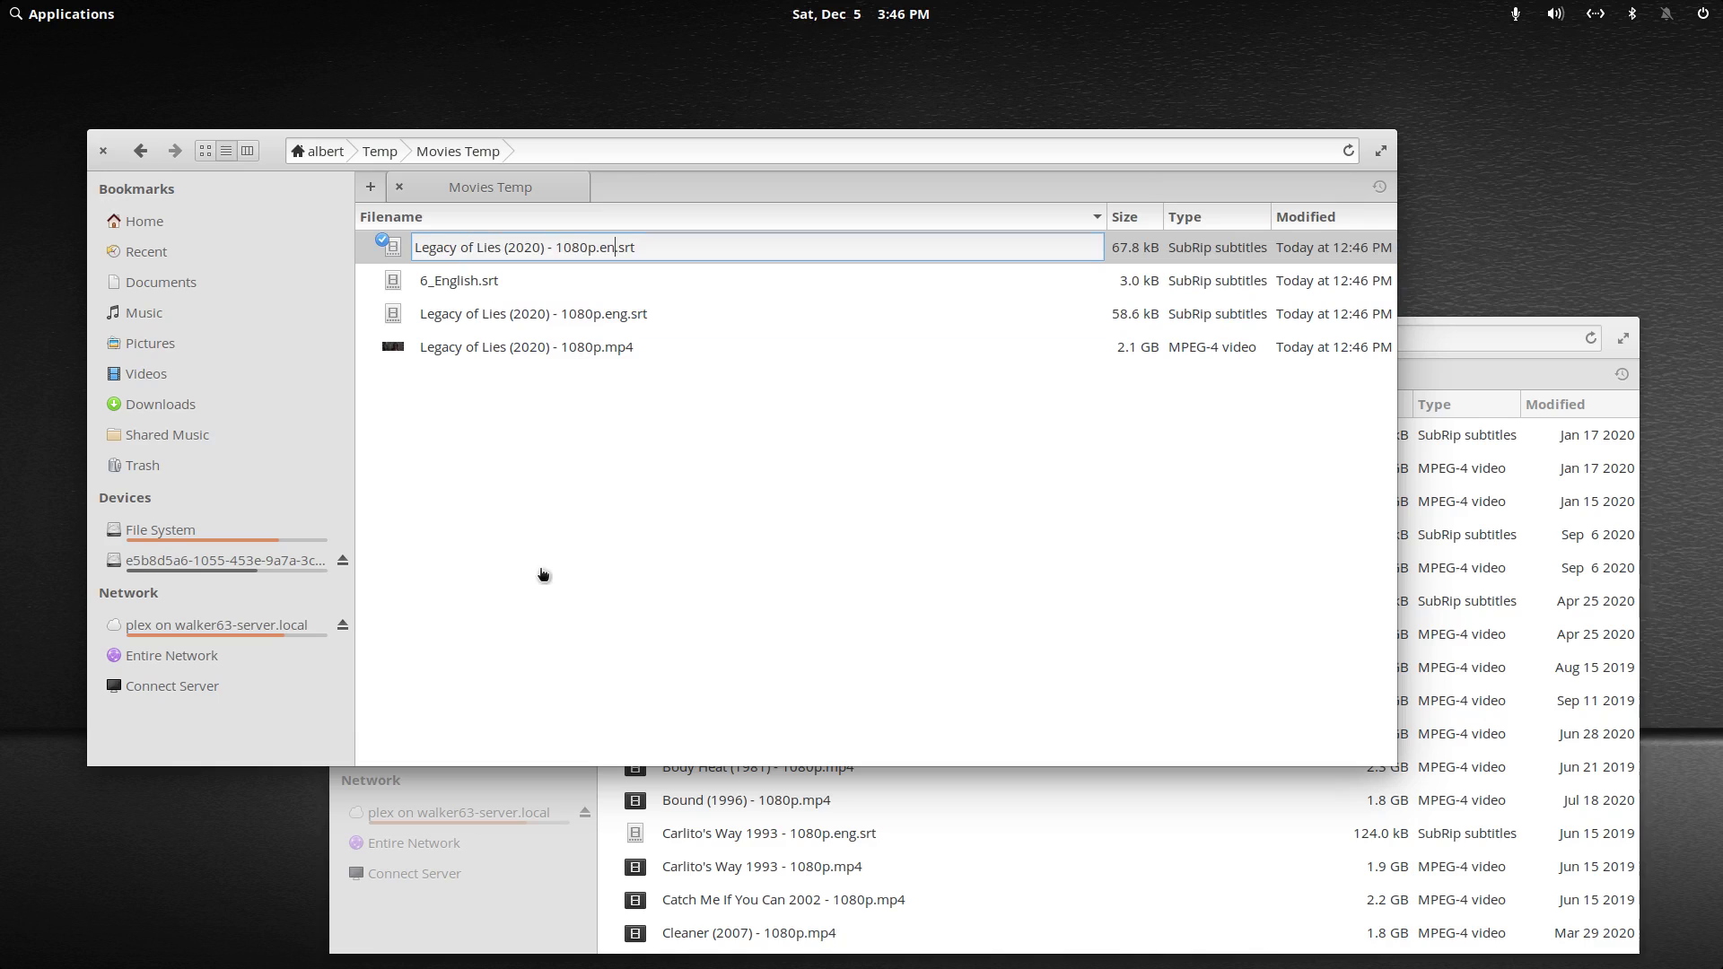
{"action": "type", "text": ".sdr"}
{"action": "key", "text": "BackSpace"}
{"action": "type", "text": "h"}
{"action": "key", "text": "Return"}
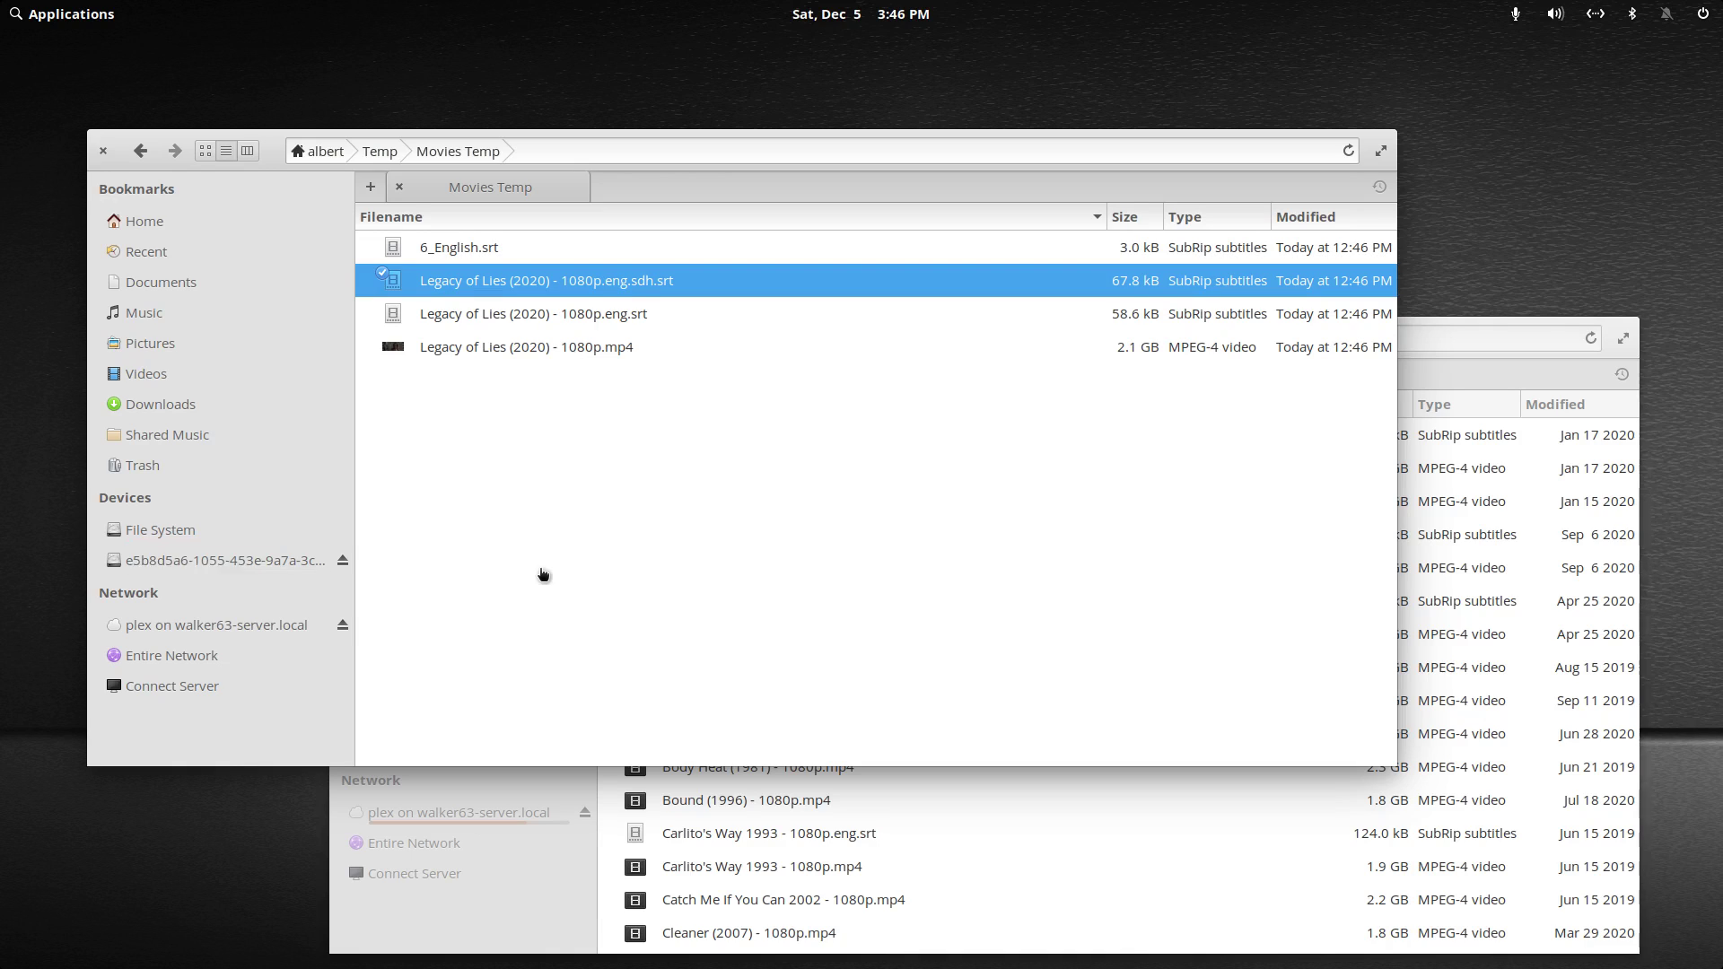
Rename 6_English.srt to 'Legacy of Lies (2020) - 1080p.eng.forced.srt' and select the MP4
{"action": "key", "text": "Down"}
{"action": "key", "text": "Up"}
{"action": "key", "text": "Up"}
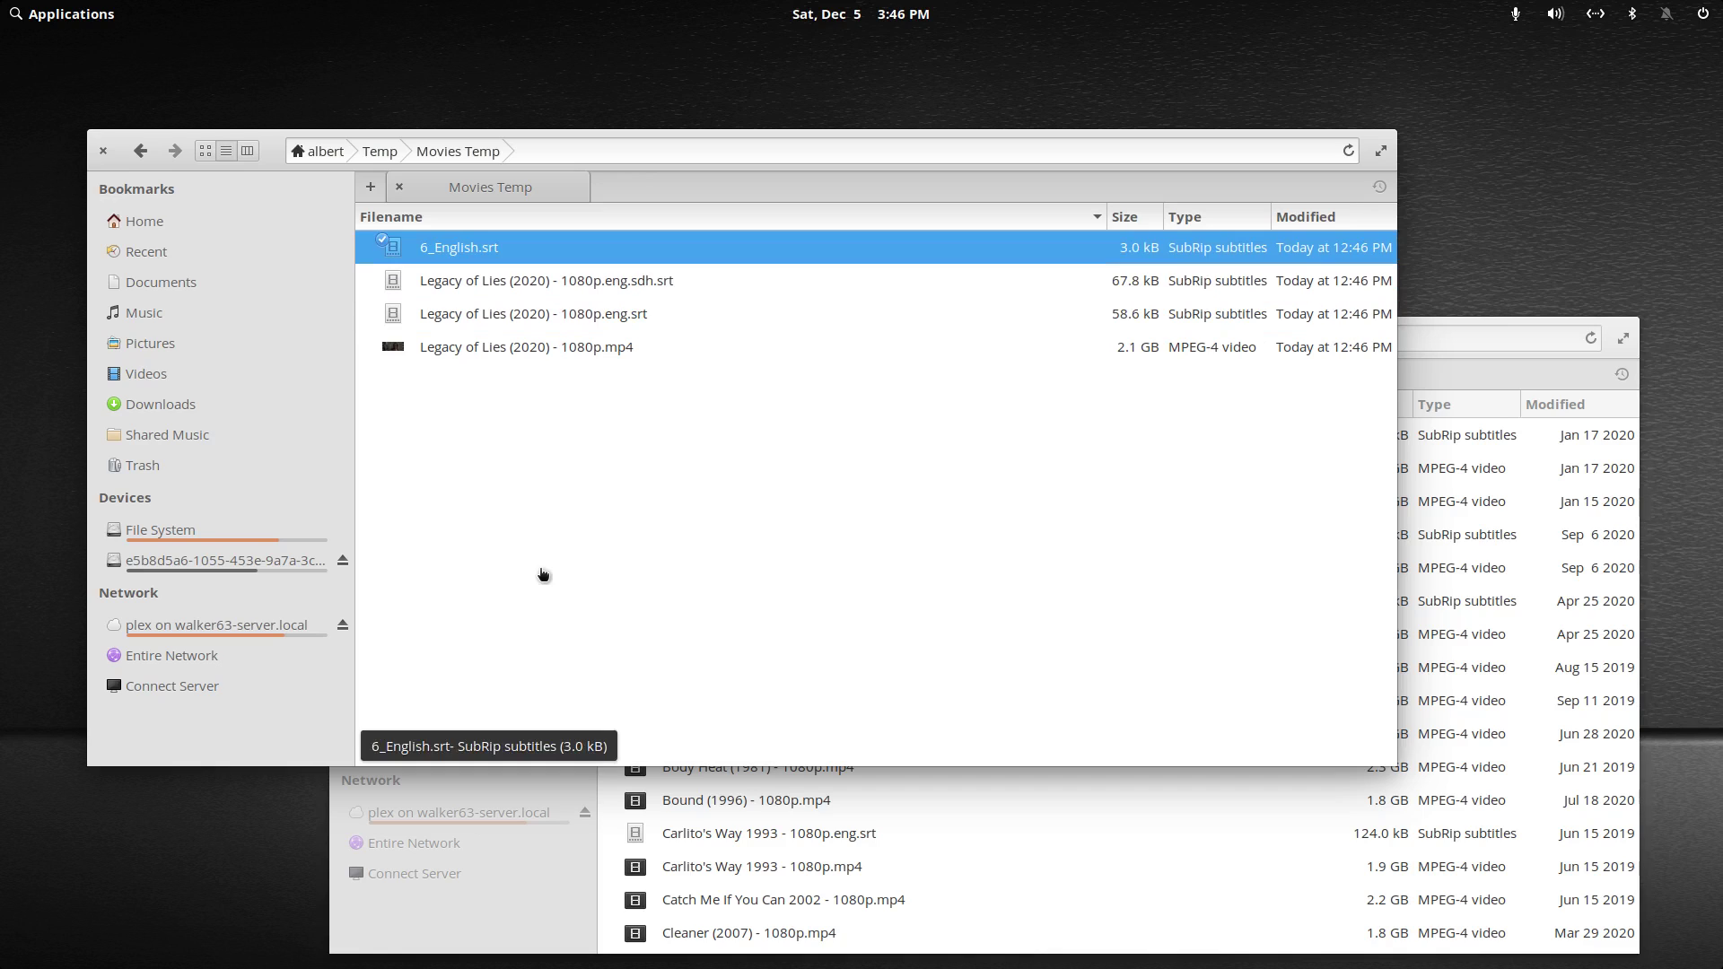
{"action": "key", "text": "F2"}
{"action": "type", "text": "Legacy of Lies (2020) - 1080p"}
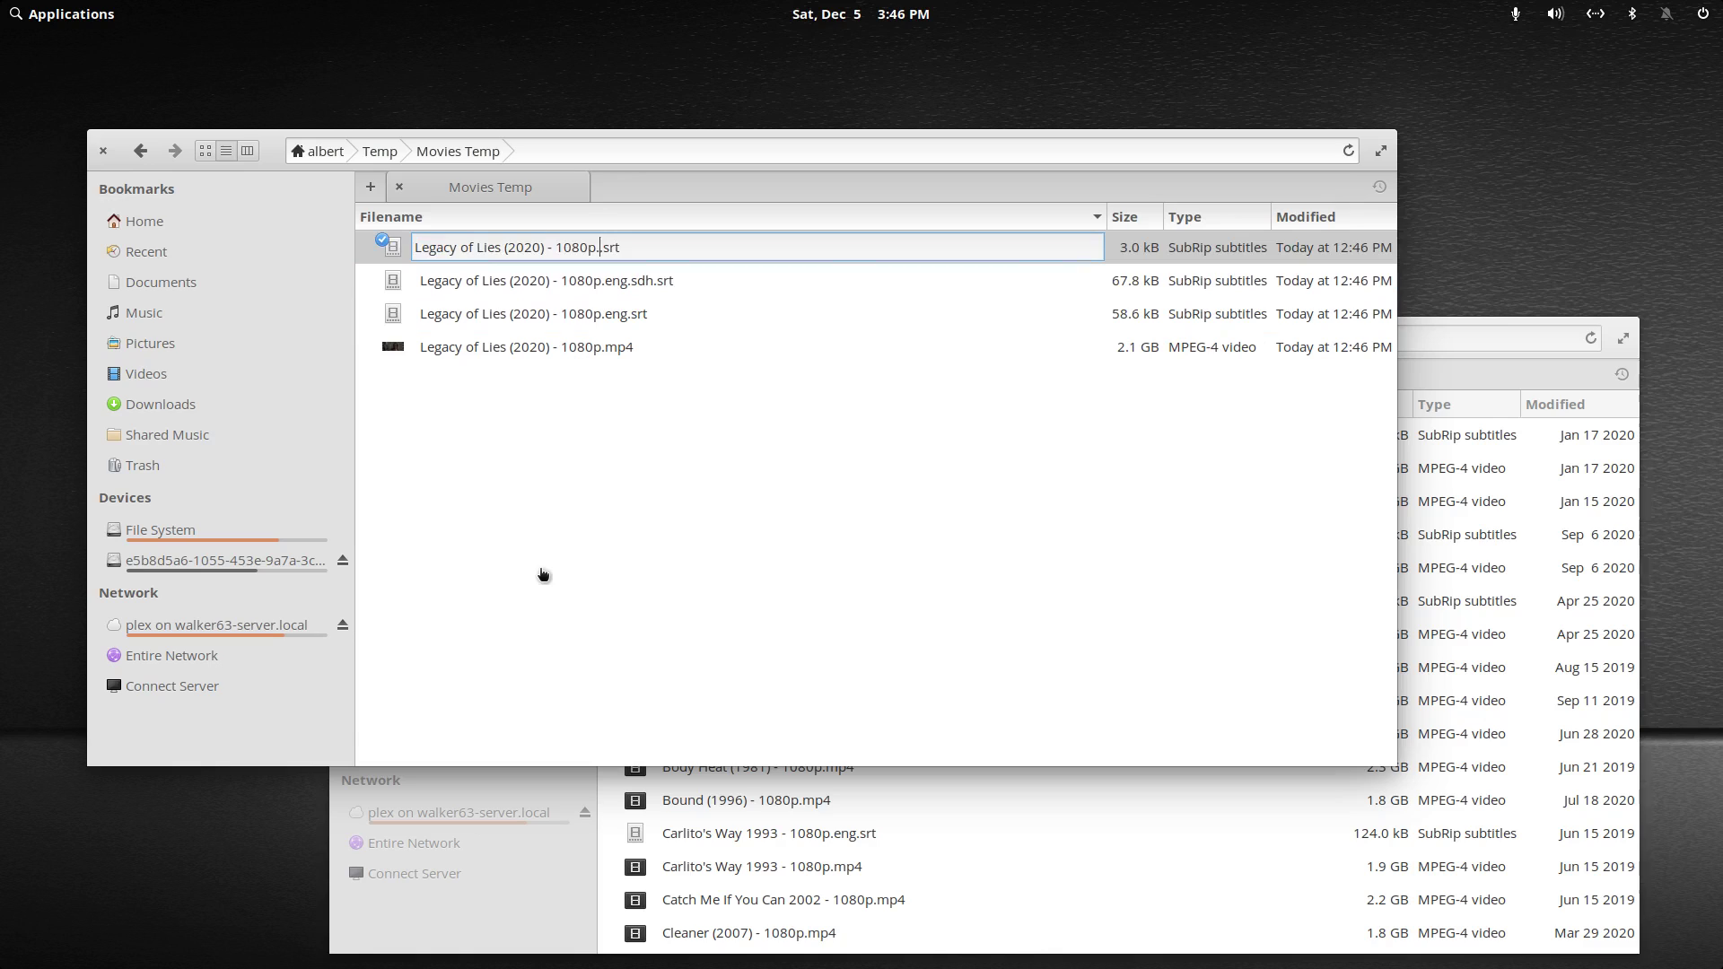
{"action": "type", "text": ".eng.forced."}
{"action": "key", "text": "Return"}
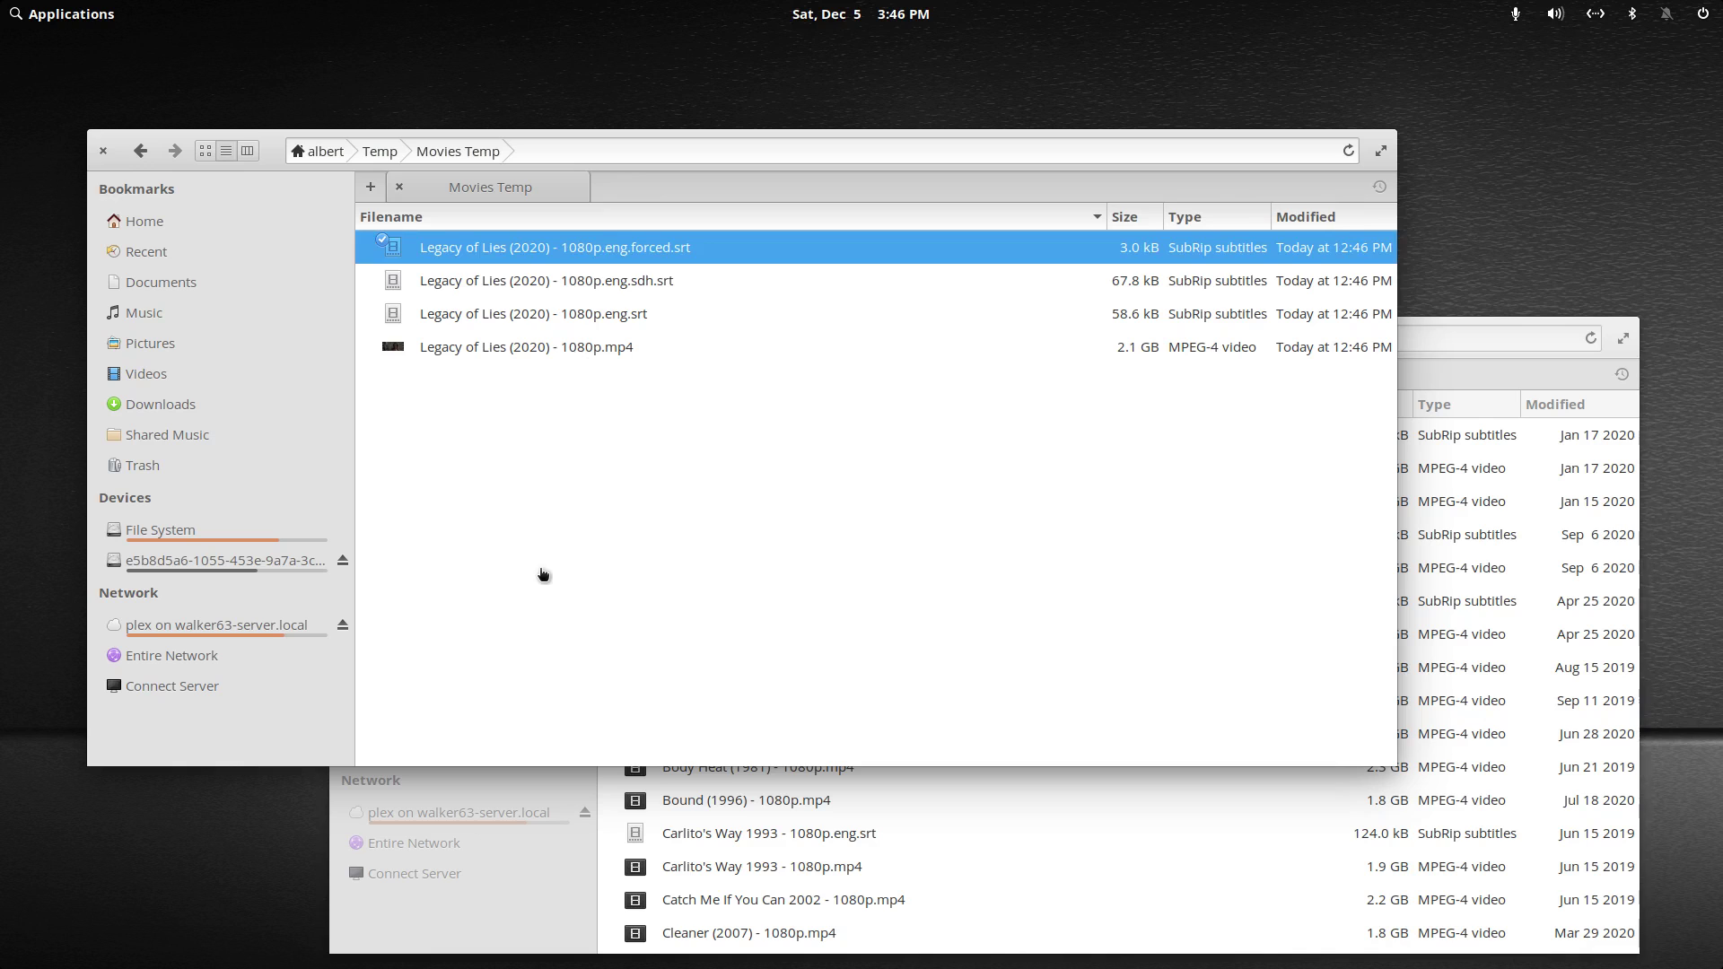
{"action": "key", "text": "Down"}
{"action": "key", "text": "Down"}
{"action": "key", "text": "Down"}
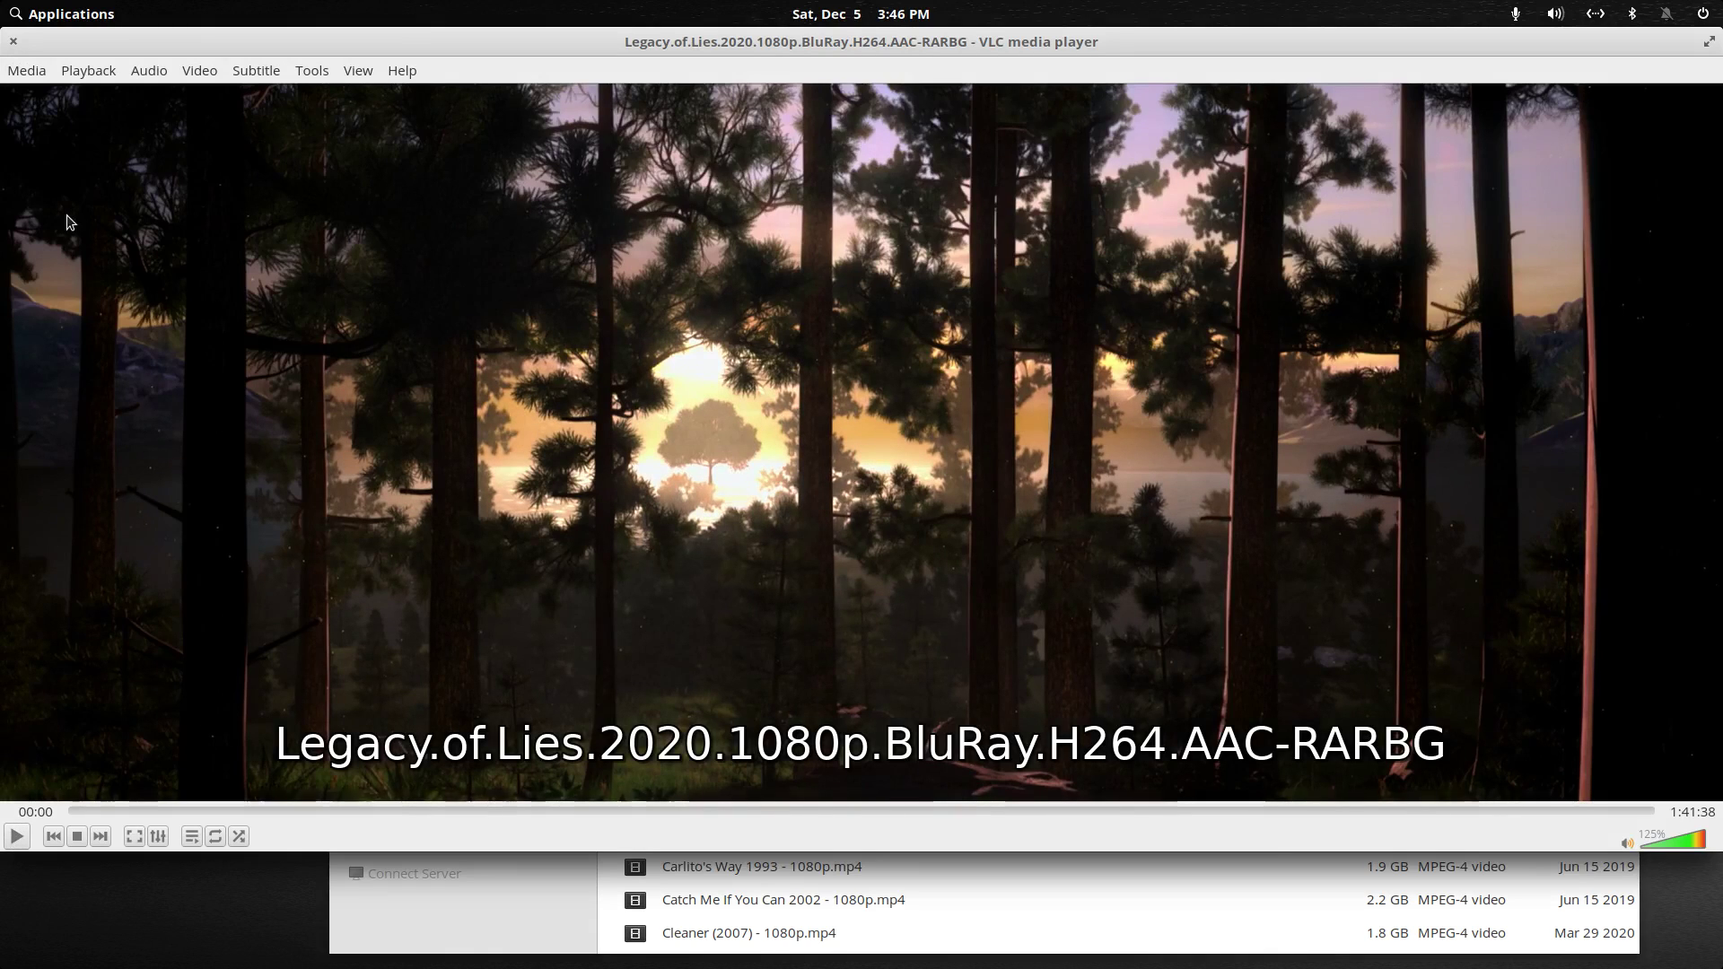
{"action": "left_click", "coordinate": [260, 72]}
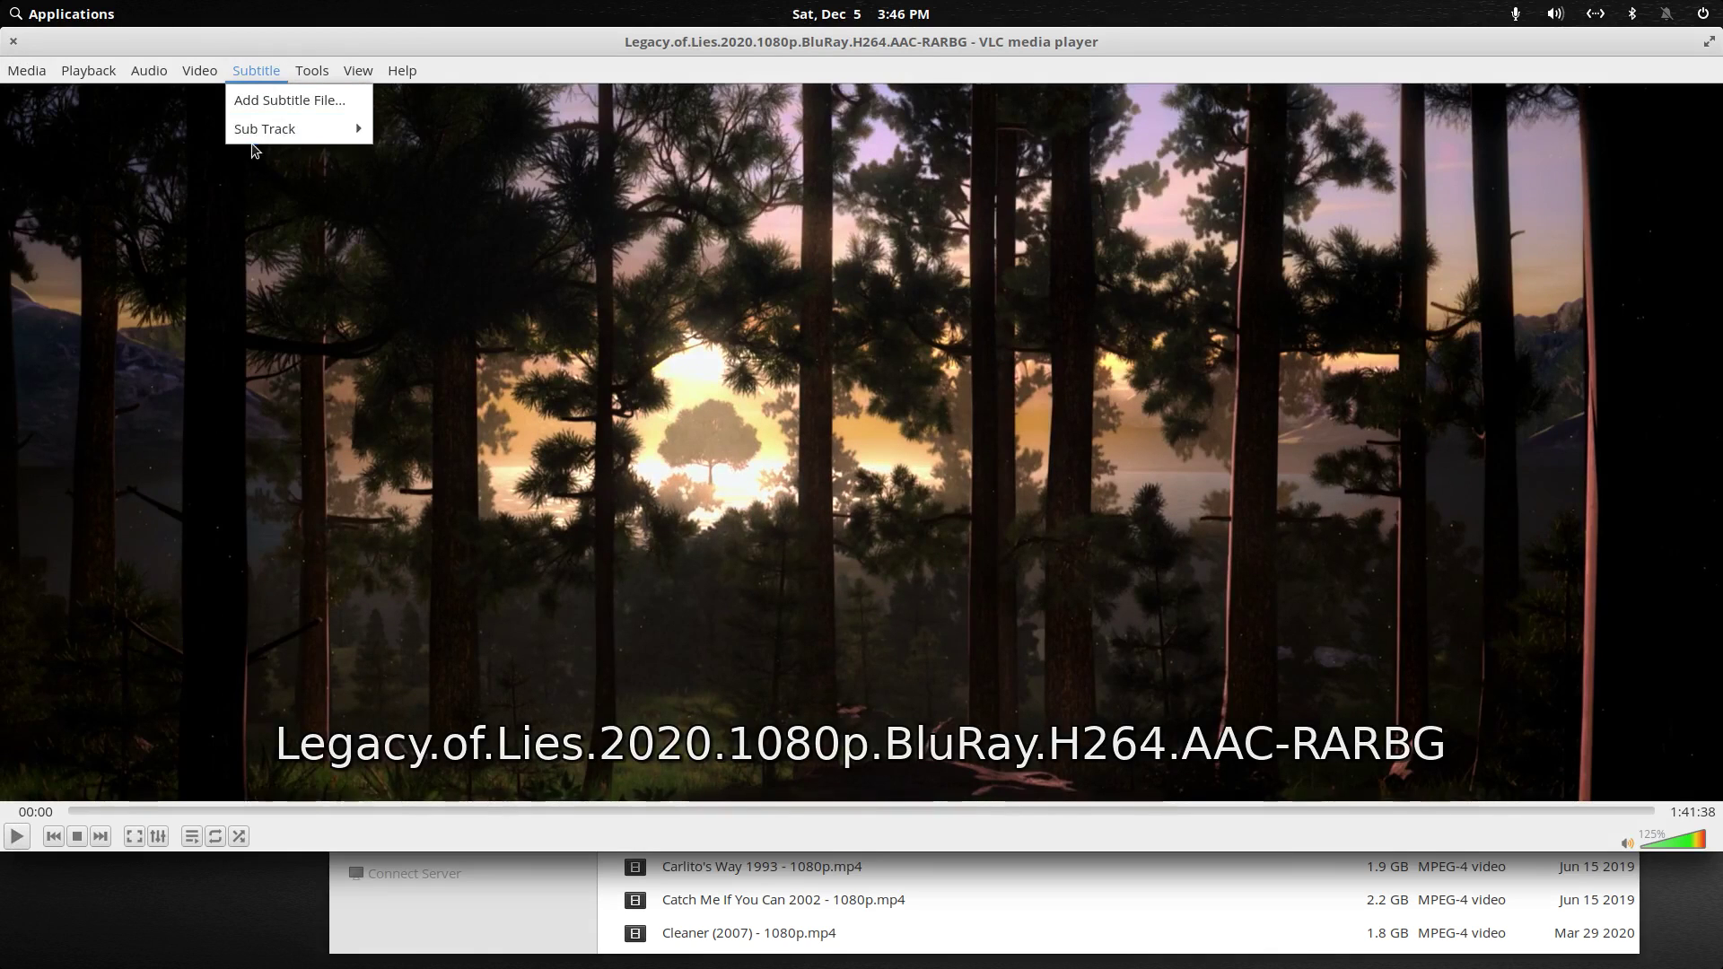
{"action": "mouse_move", "coordinate": [254, 132]}
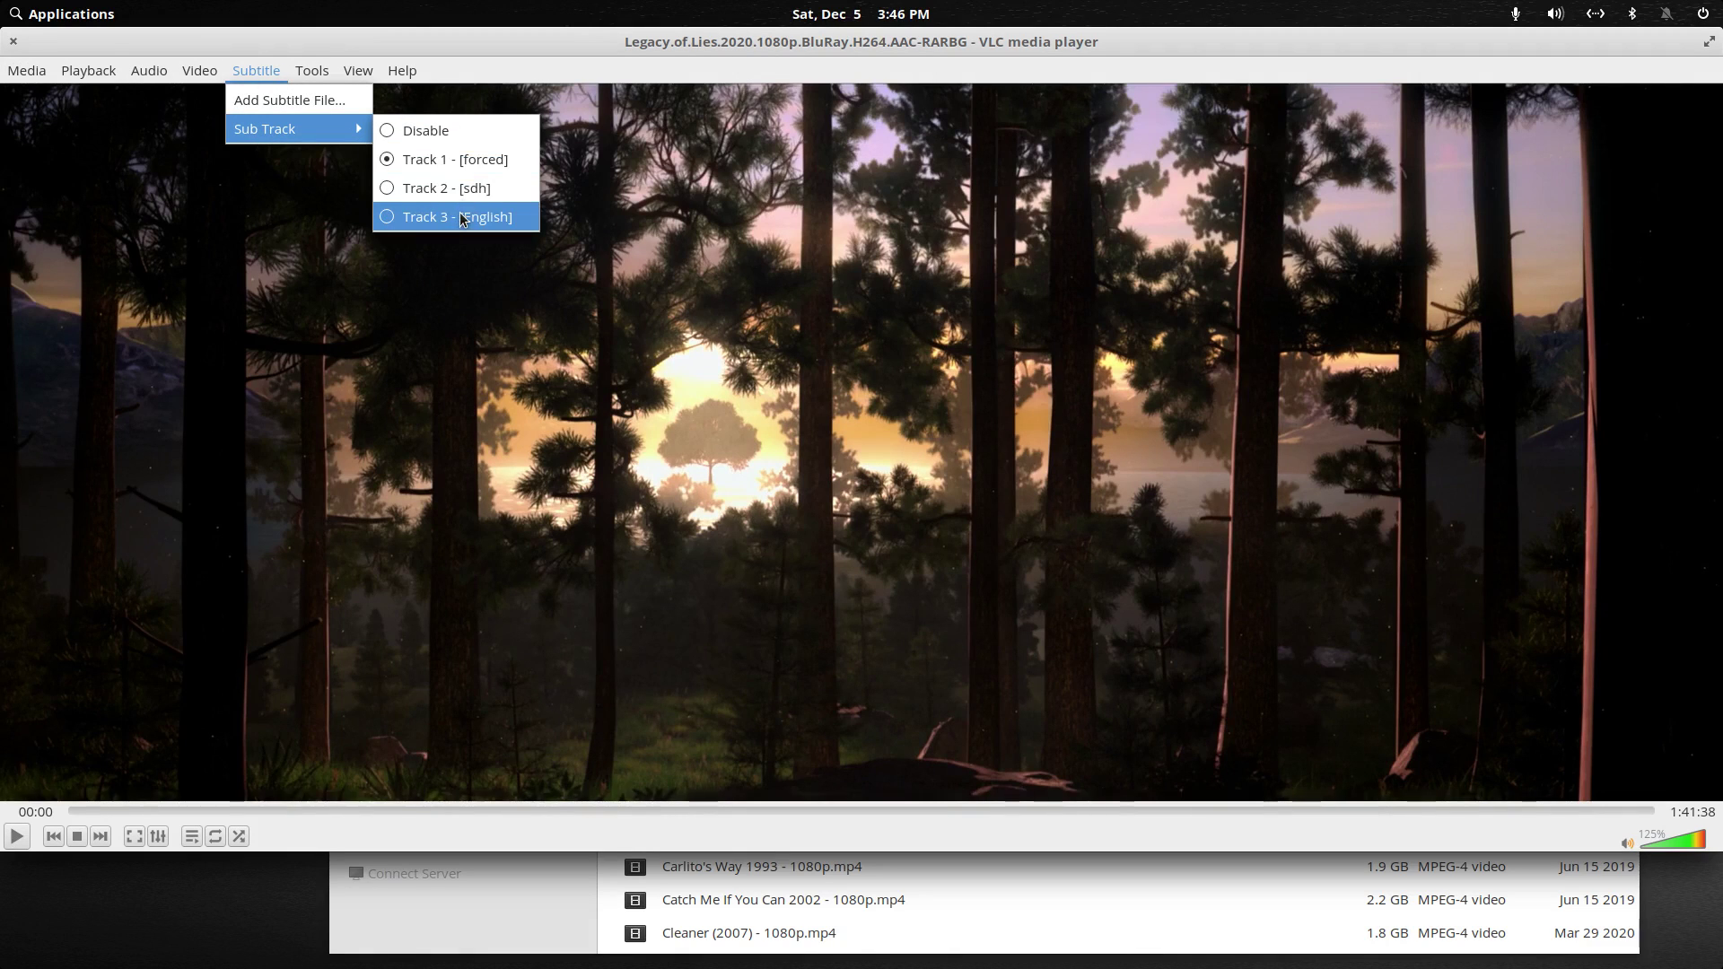
{"action": "left_click", "coordinate": [4, 45]}
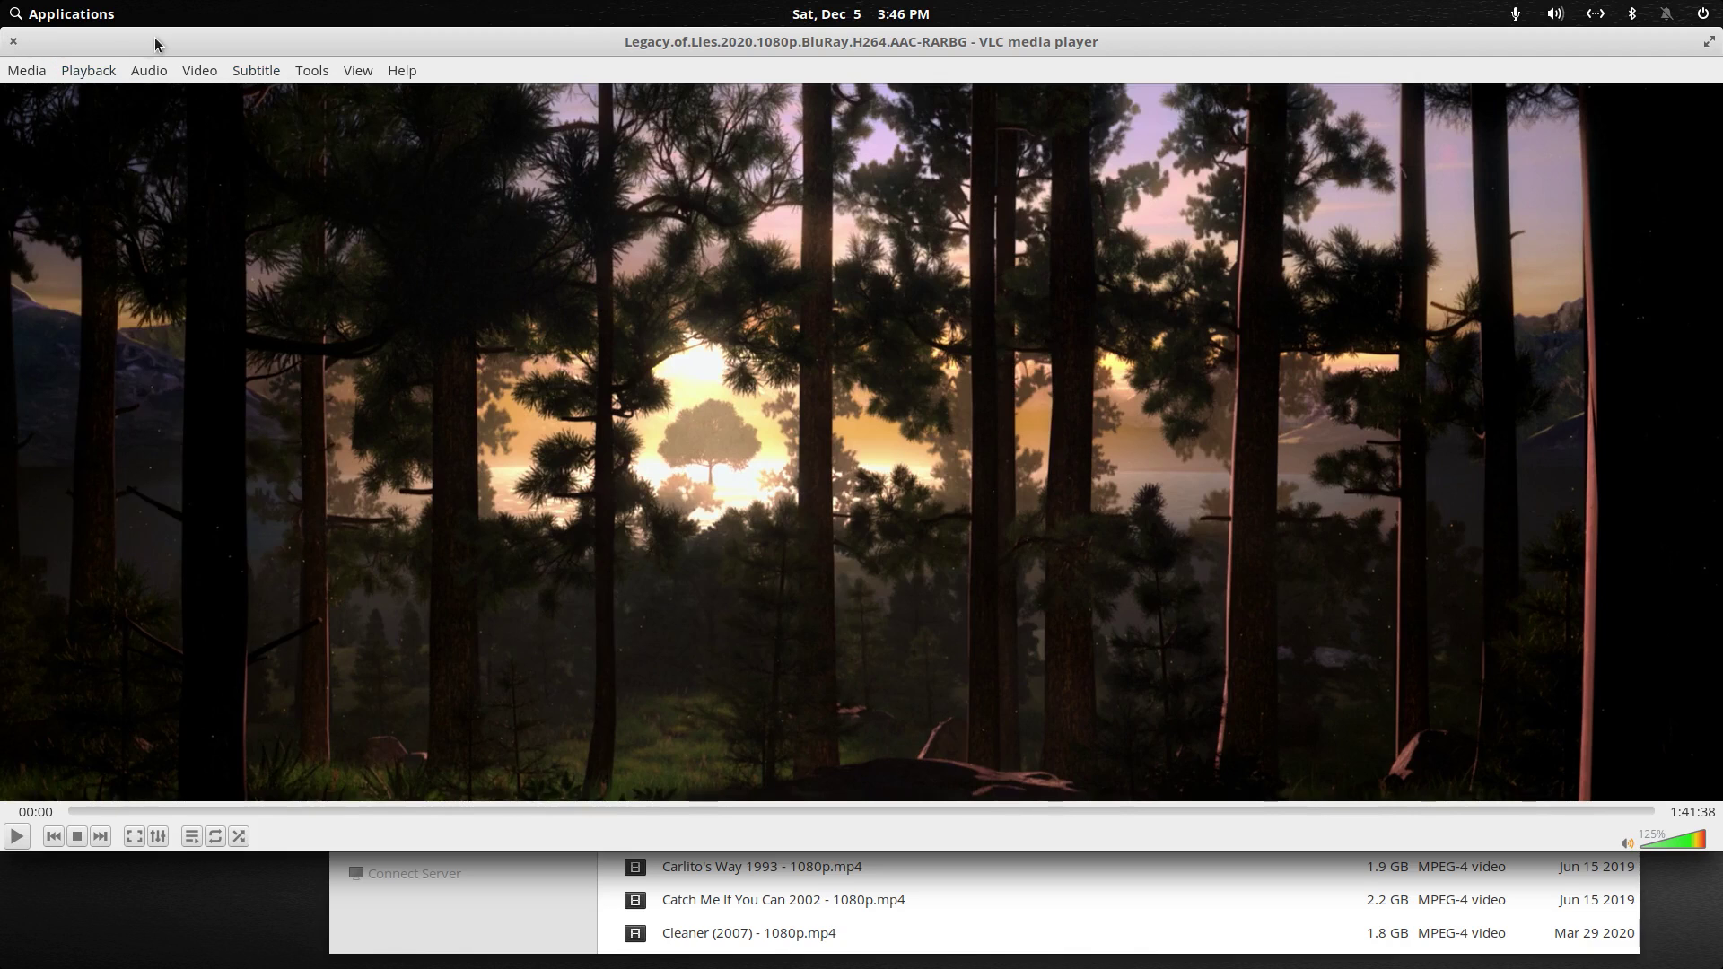
{"action": "left_click", "coordinate": [15, 42]}
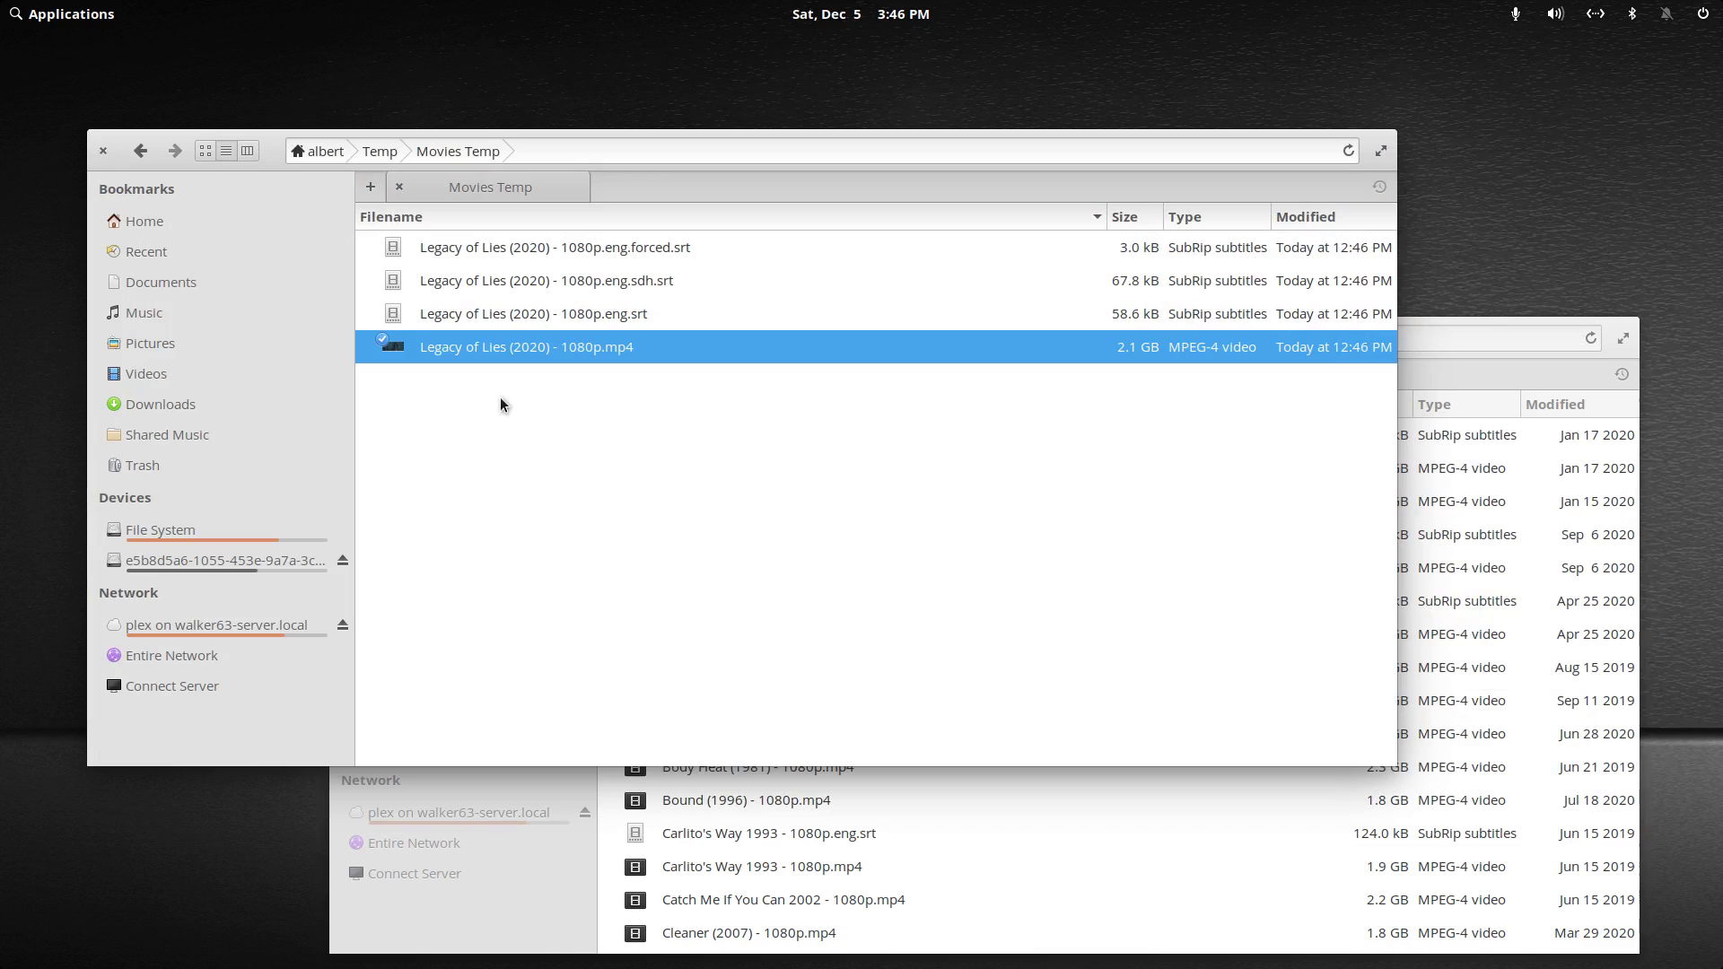
Select all four Legacy of Lies files in Movies Temp and cut them
{"action": "key", "text": "shift+Up"}
{"action": "key", "text": "shift+Up"}
{"action": "key", "text": "shift+Up"}
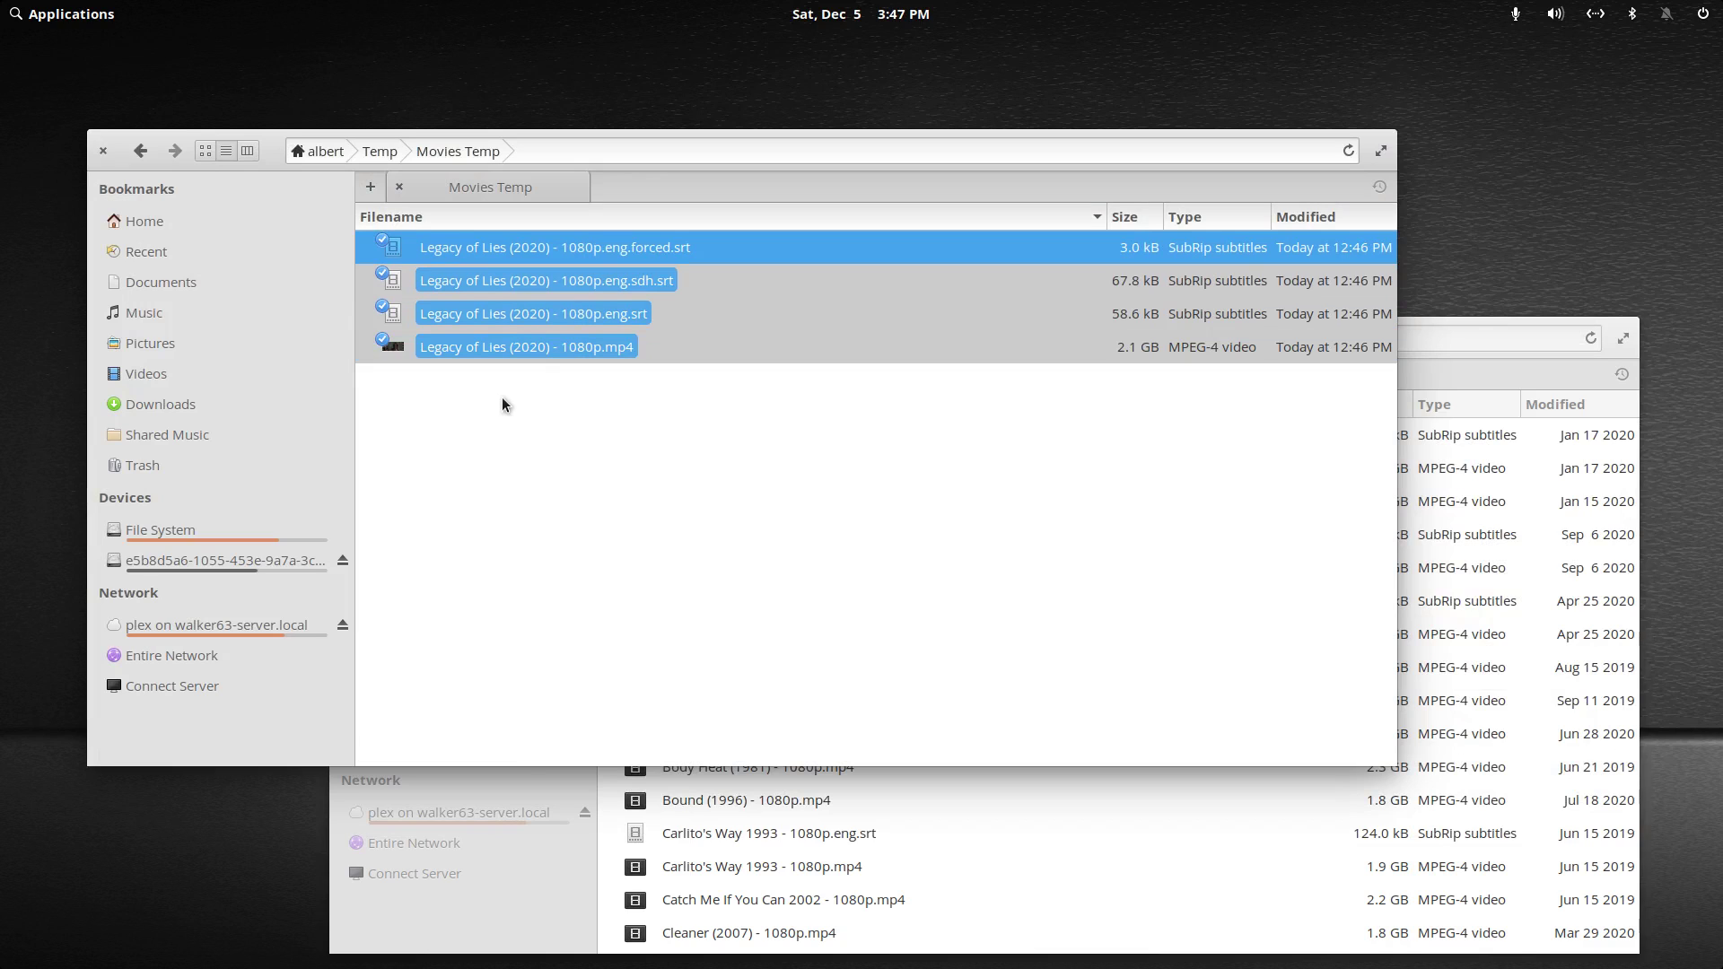
{"action": "right_click", "coordinate": [488, 248]}
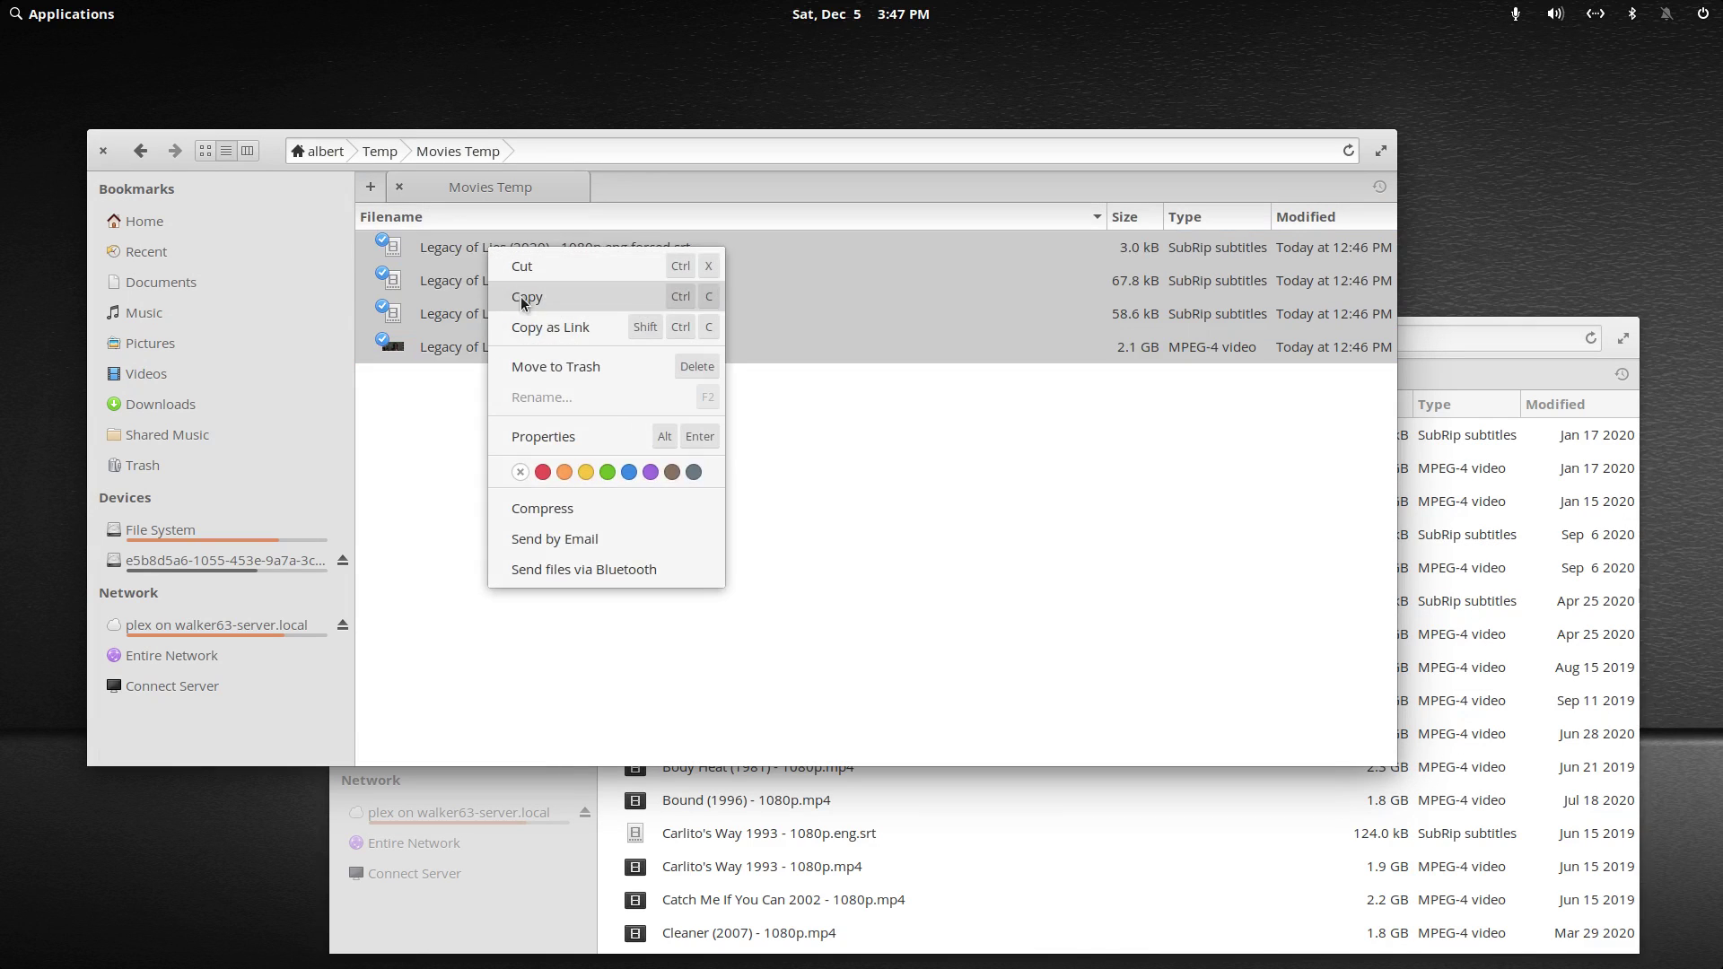
{"action": "left_click", "coordinate": [525, 267]}
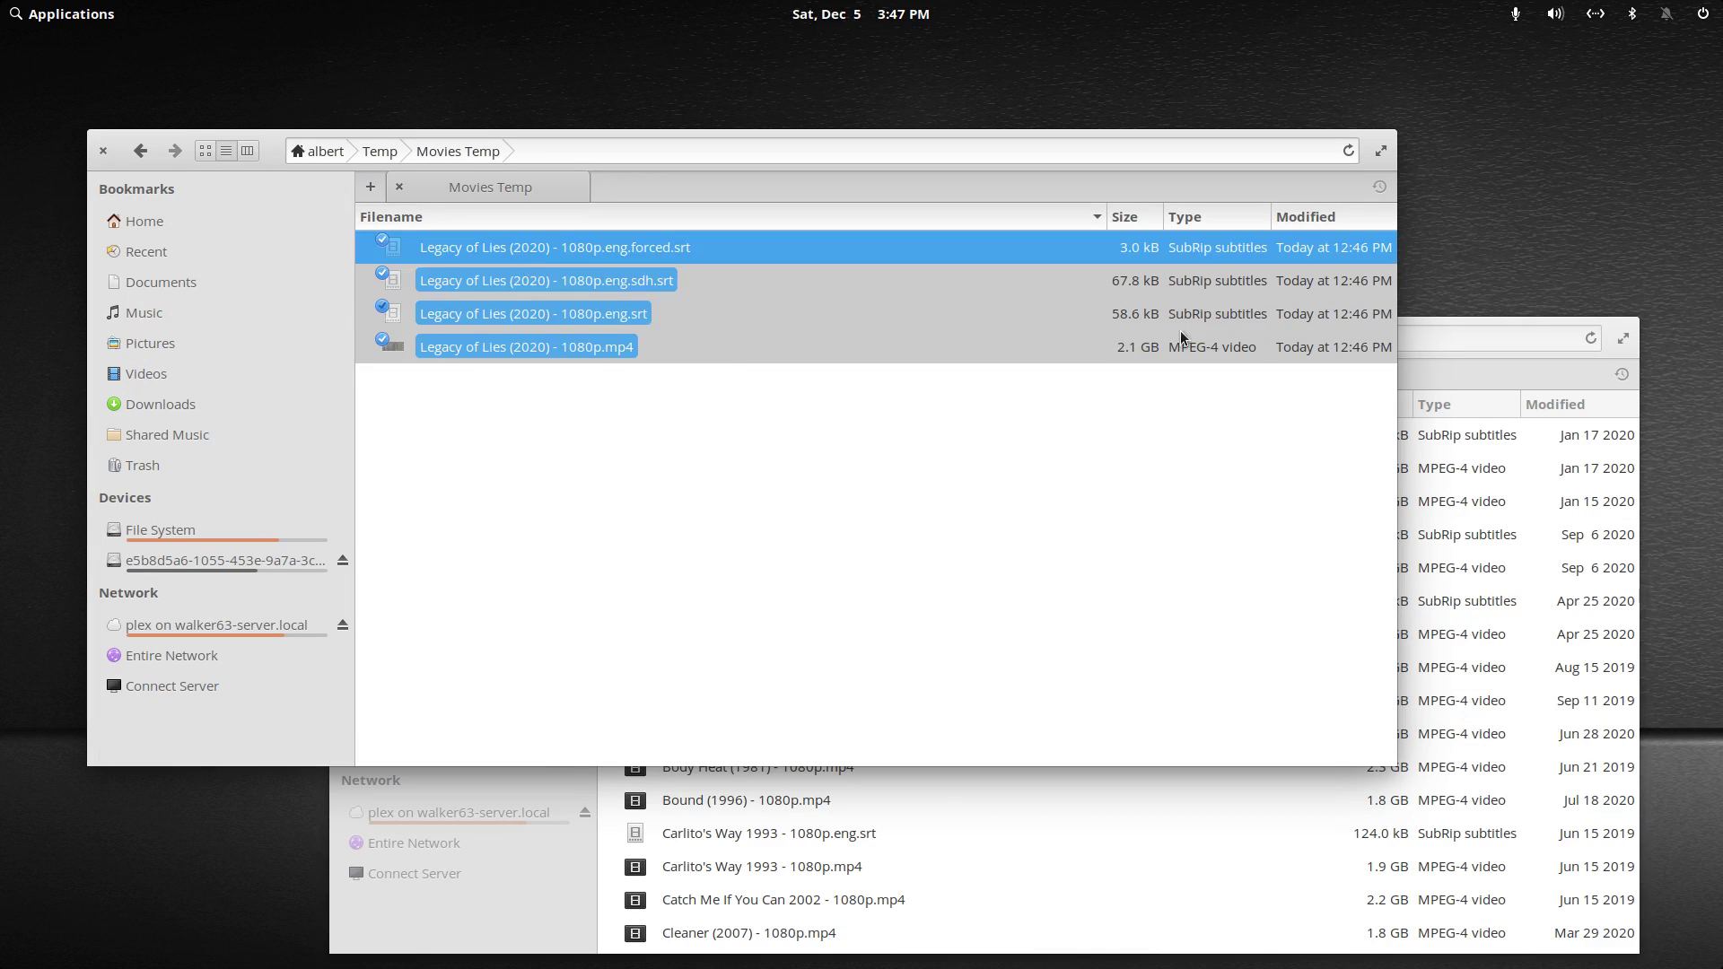
Paste the four files into the Action folder of the server's My Movie Collection
{"action": "left_click", "coordinate": [1505, 325]}
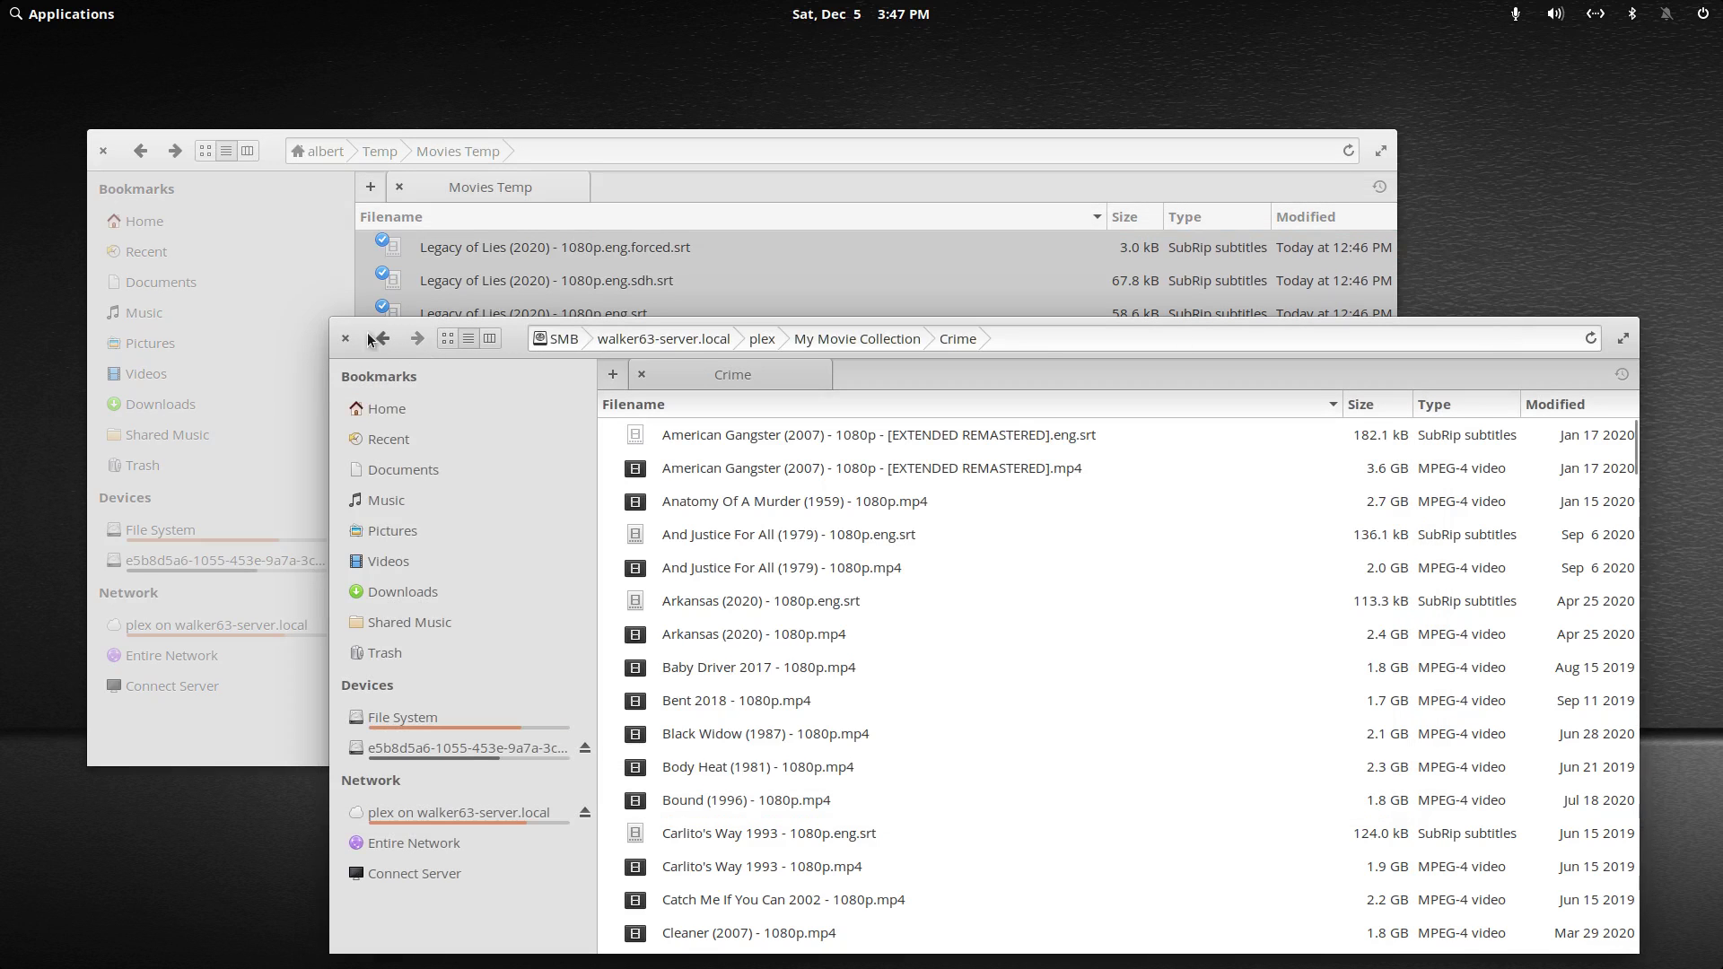
{"action": "left_click", "coordinate": [370, 338]}
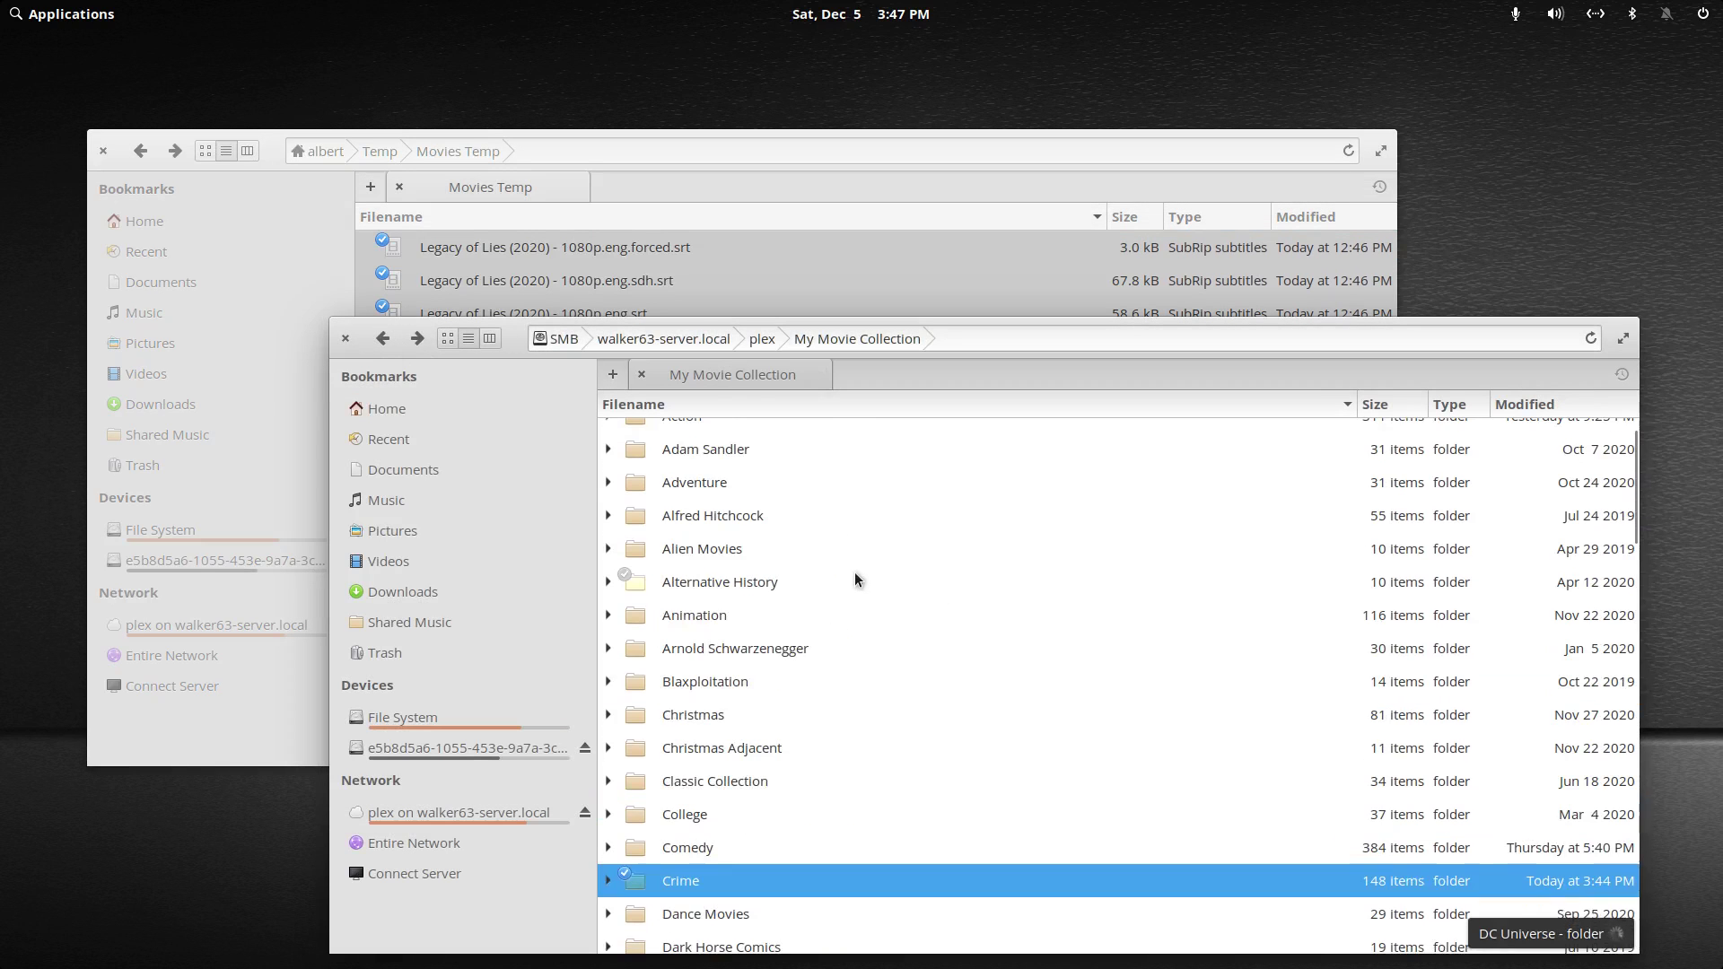
{"action": "scroll", "coordinate": [854, 572], "scroll_direction": "up", "scroll_amount": 2}
{"action": "double_click", "coordinate": [696, 466]}
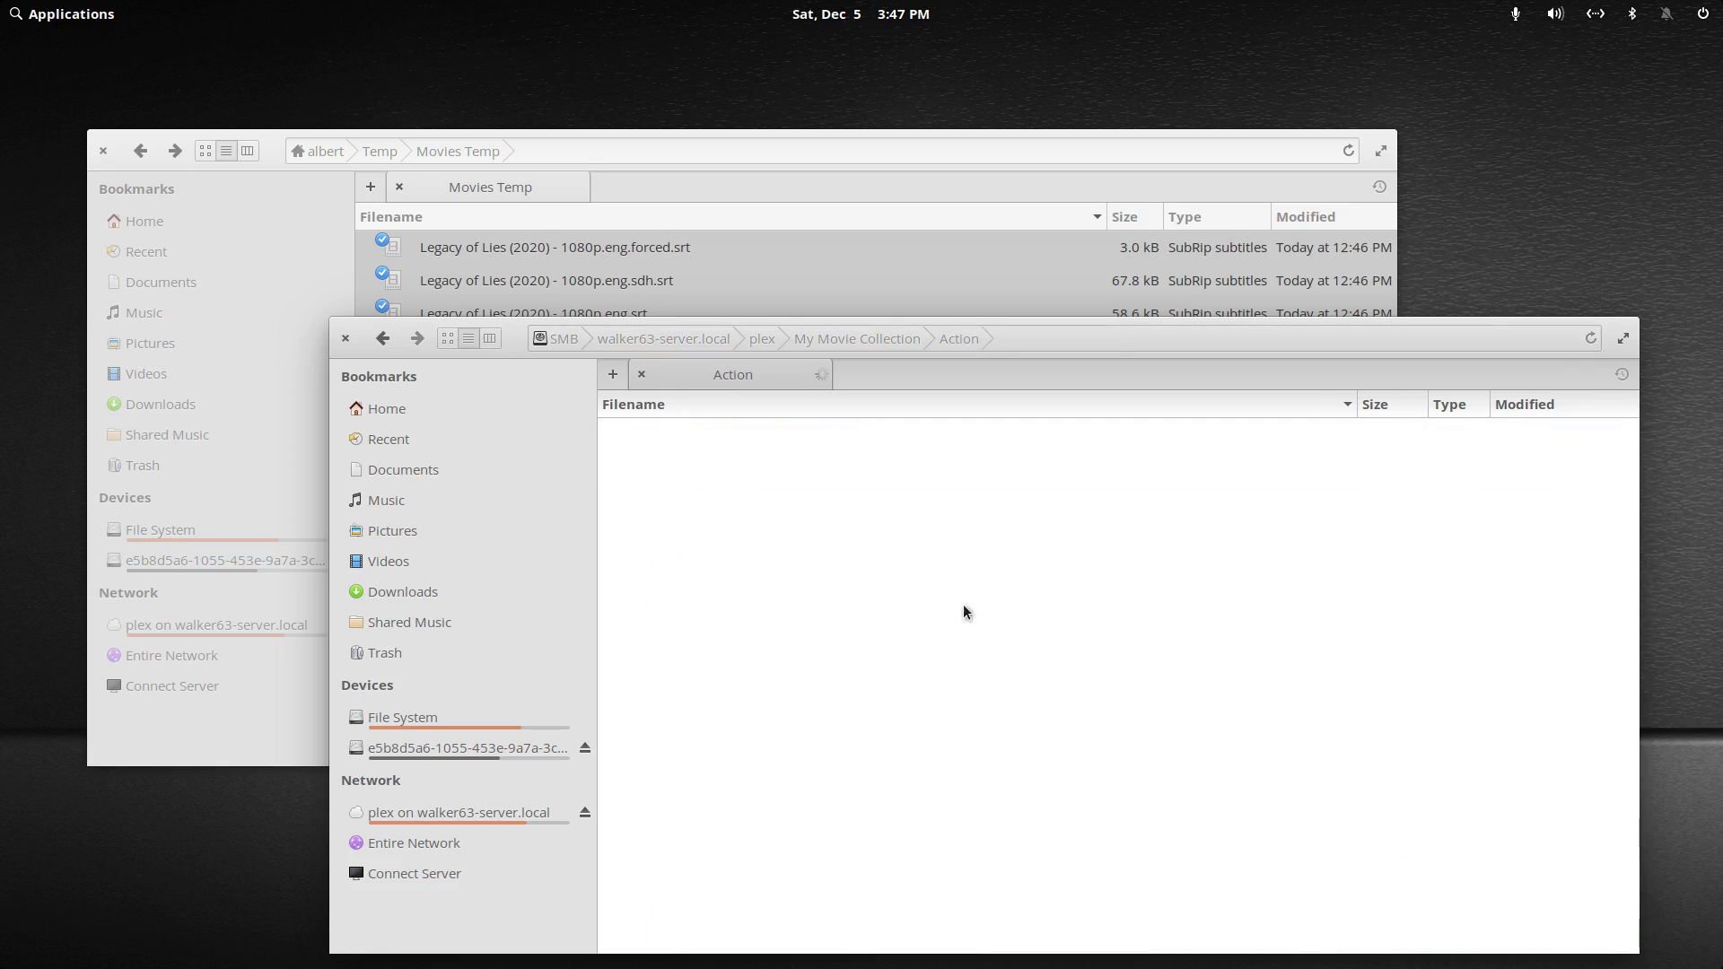
{"action": "right_click", "coordinate": [1084, 563]}
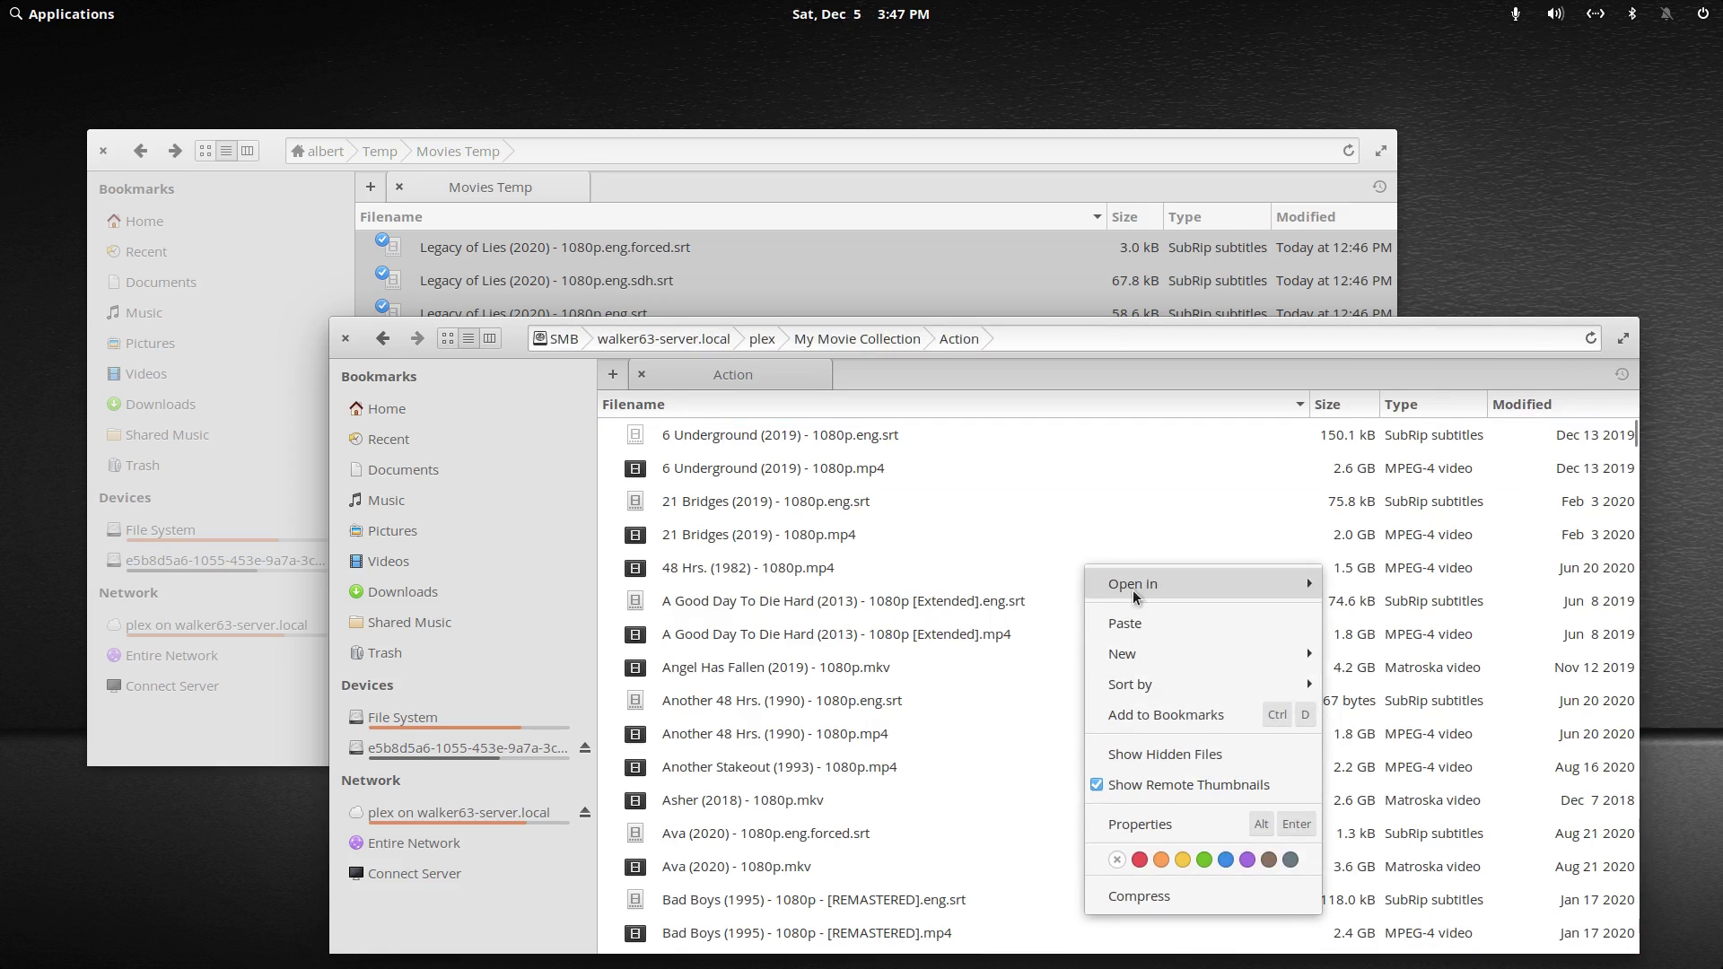
{"action": "left_click", "coordinate": [1128, 621]}
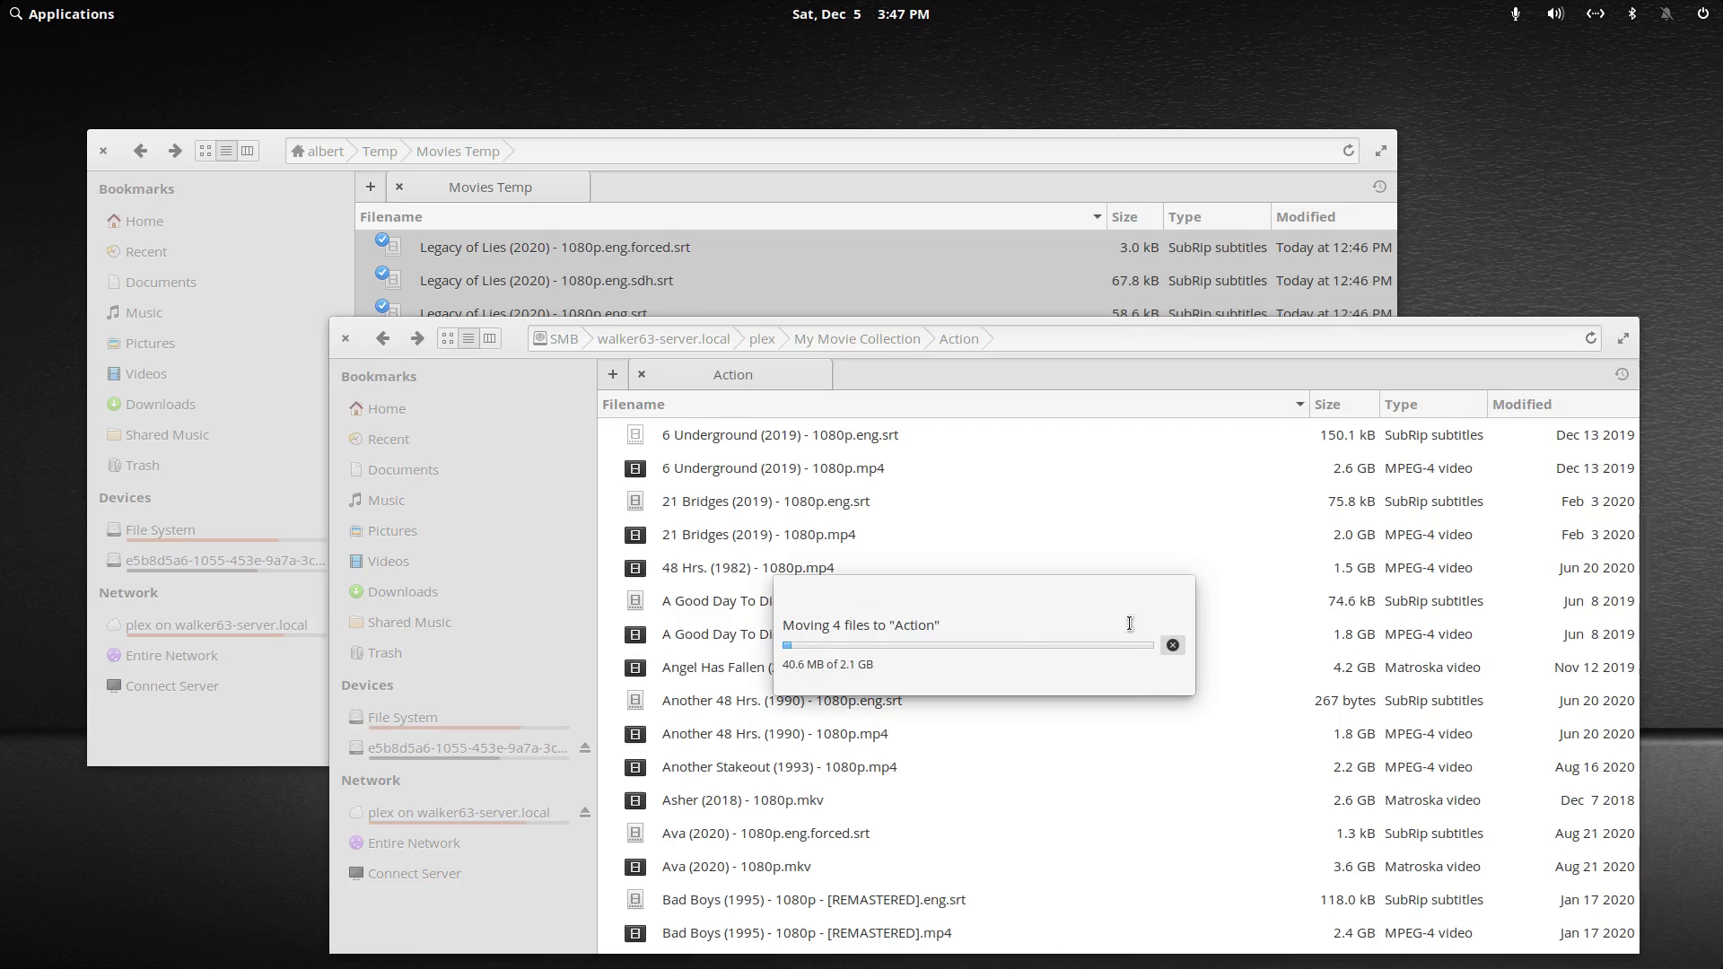
Move the file-transfer progress window aside and return to My Movie Collection while it finishes
{"action": "left_click_drag", "start_coordinate": [1093, 587], "coordinate": [1572, 715]}
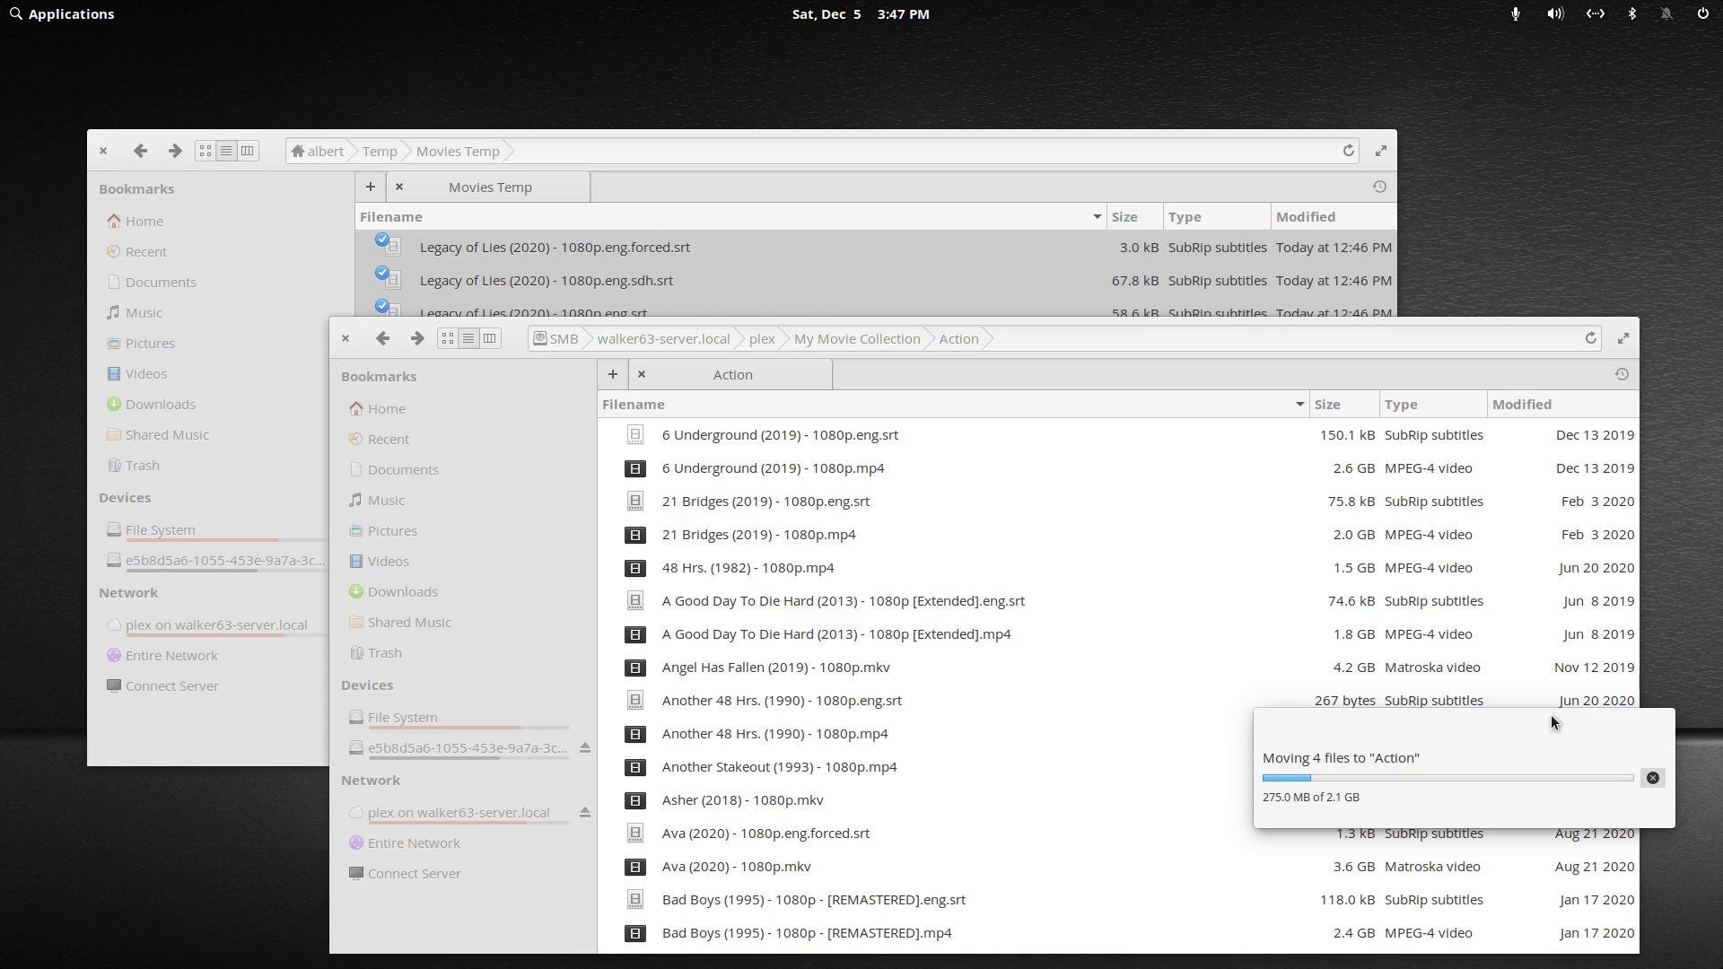
{"action": "left_click_drag", "start_coordinate": [1524, 717], "coordinate": [1550, 722]}
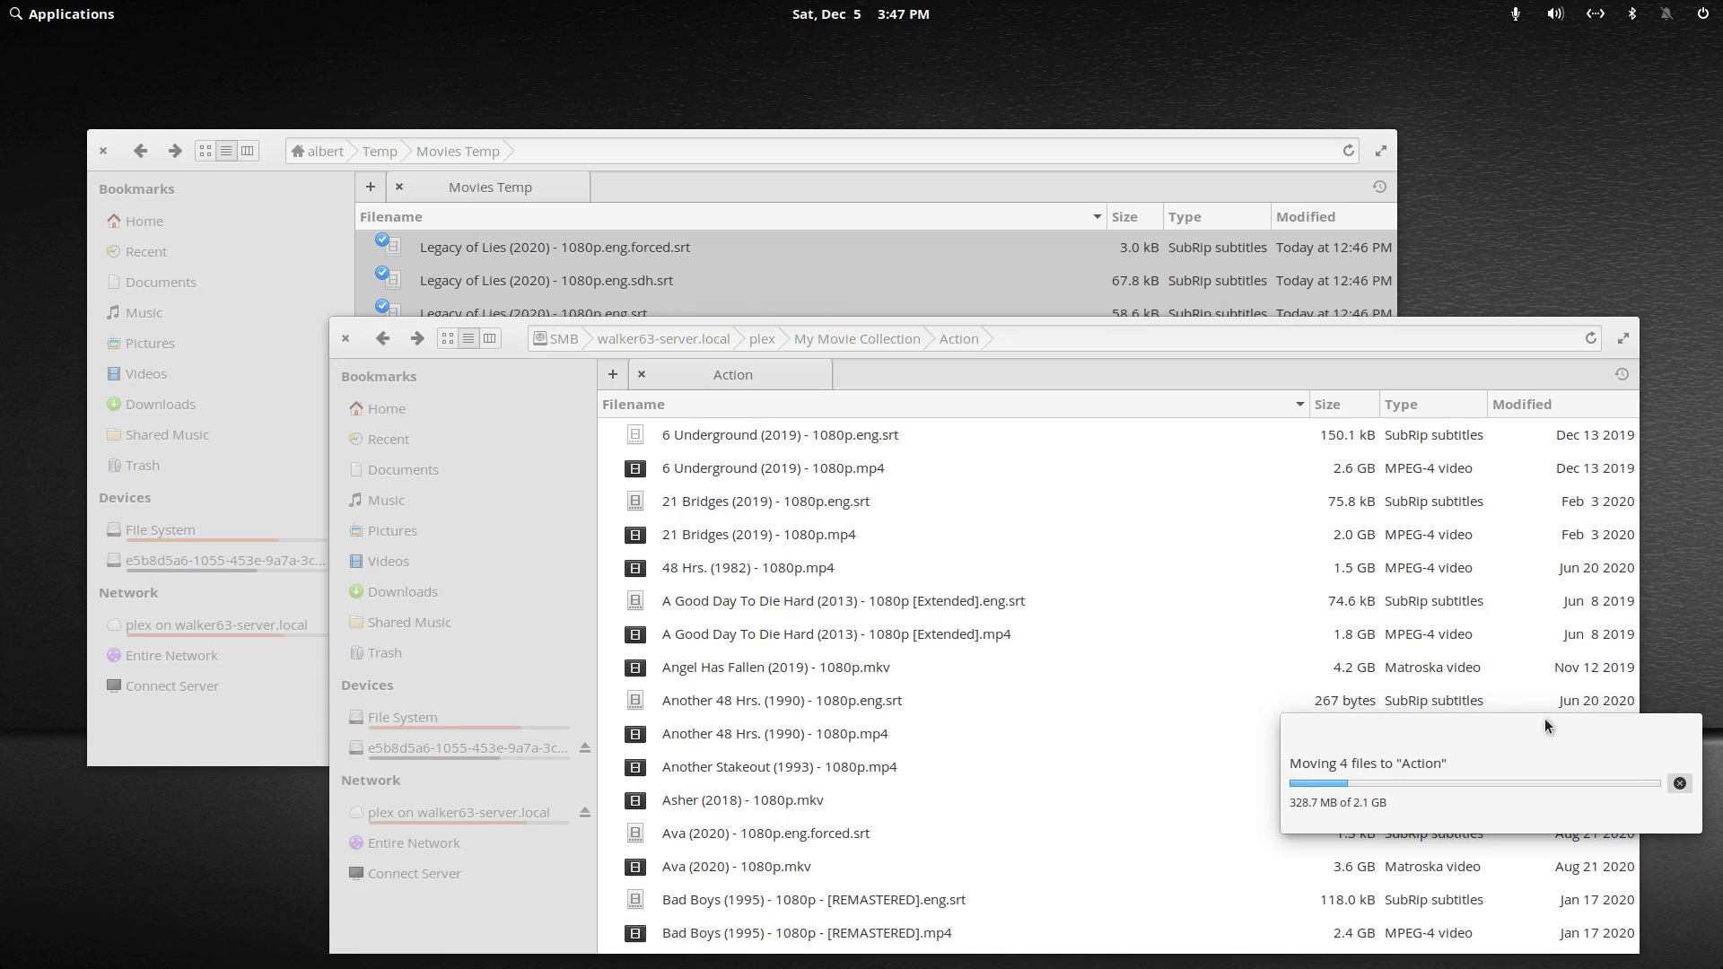
{"action": "left_click", "coordinate": [383, 339]}
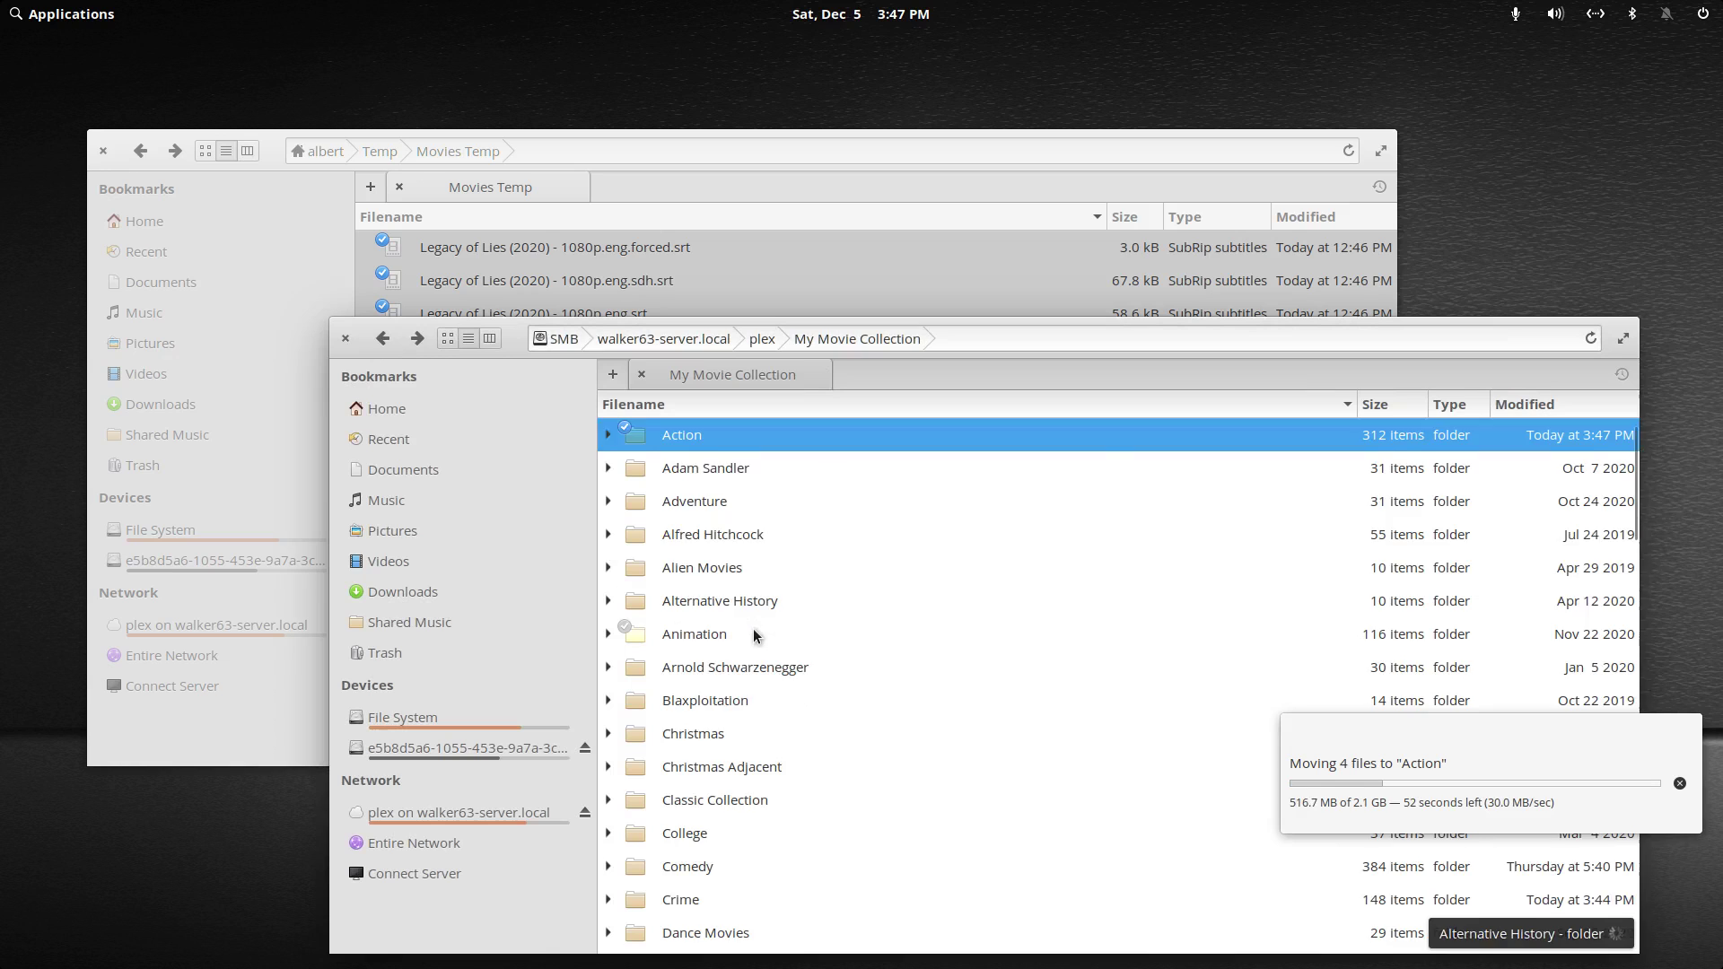
{"action": "scroll", "coordinate": [752, 630], "scroll_direction": "down", "scroll_amount": 5}
{"action": "scroll", "coordinate": [754, 638], "scroll_direction": "down", "scroll_amount": 5}
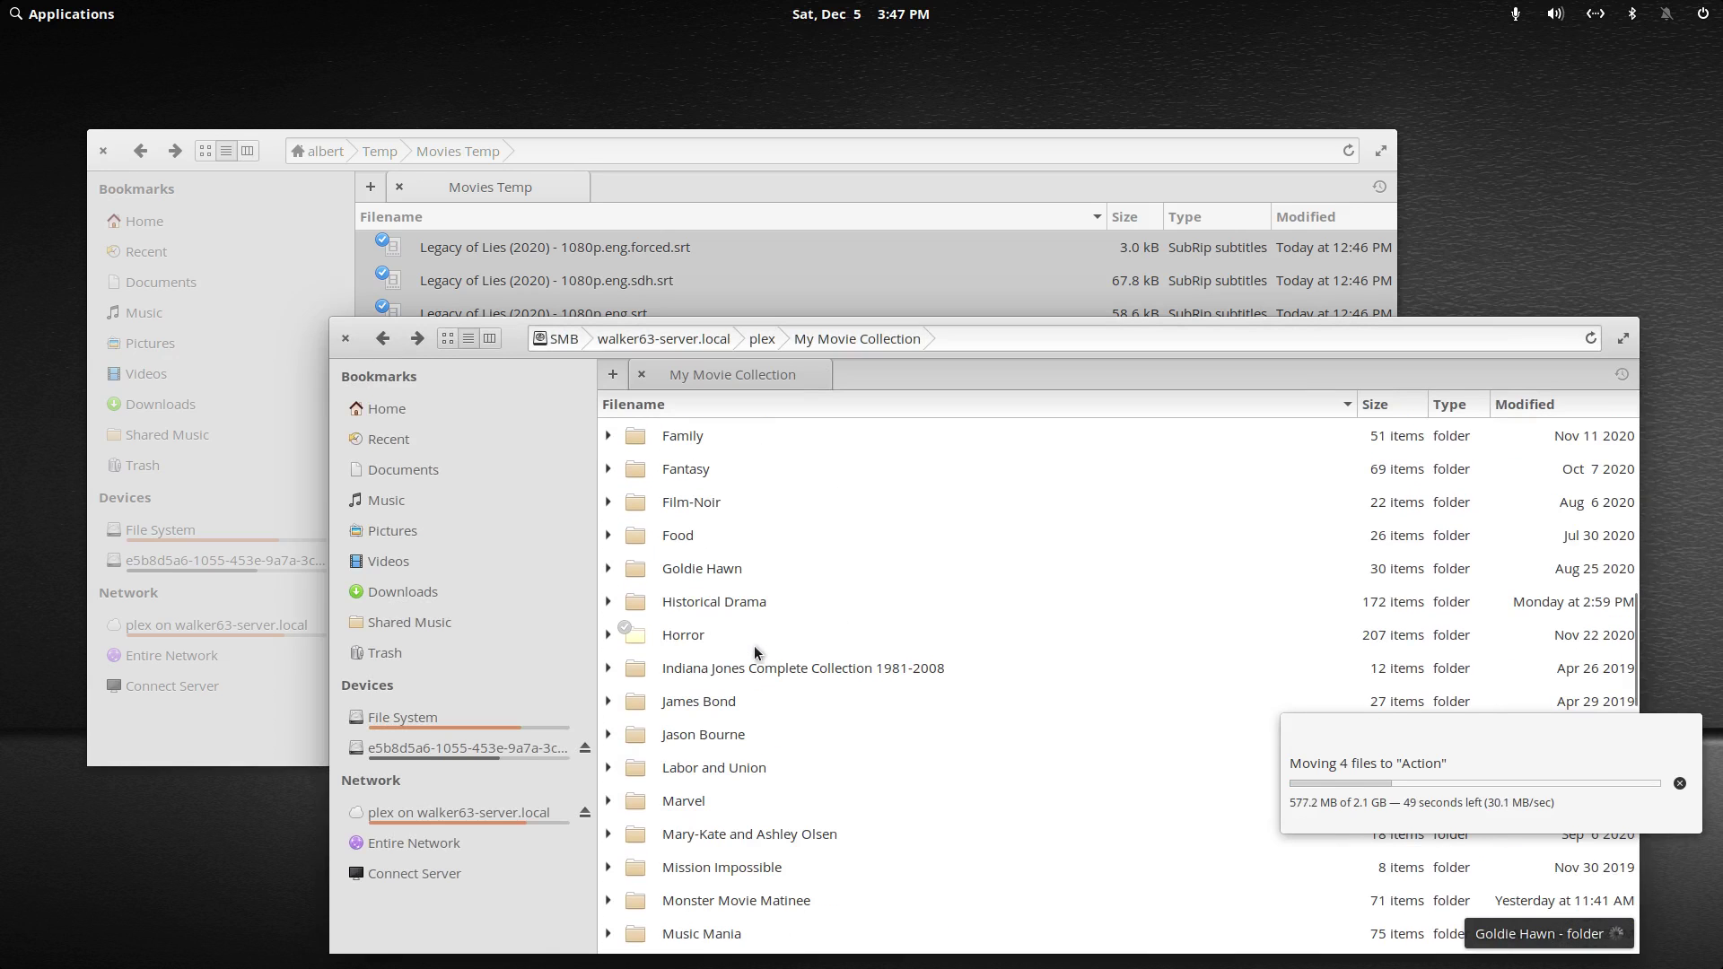
{"action": "scroll", "coordinate": [787, 673], "scroll_direction": "down", "scroll_amount": 5}
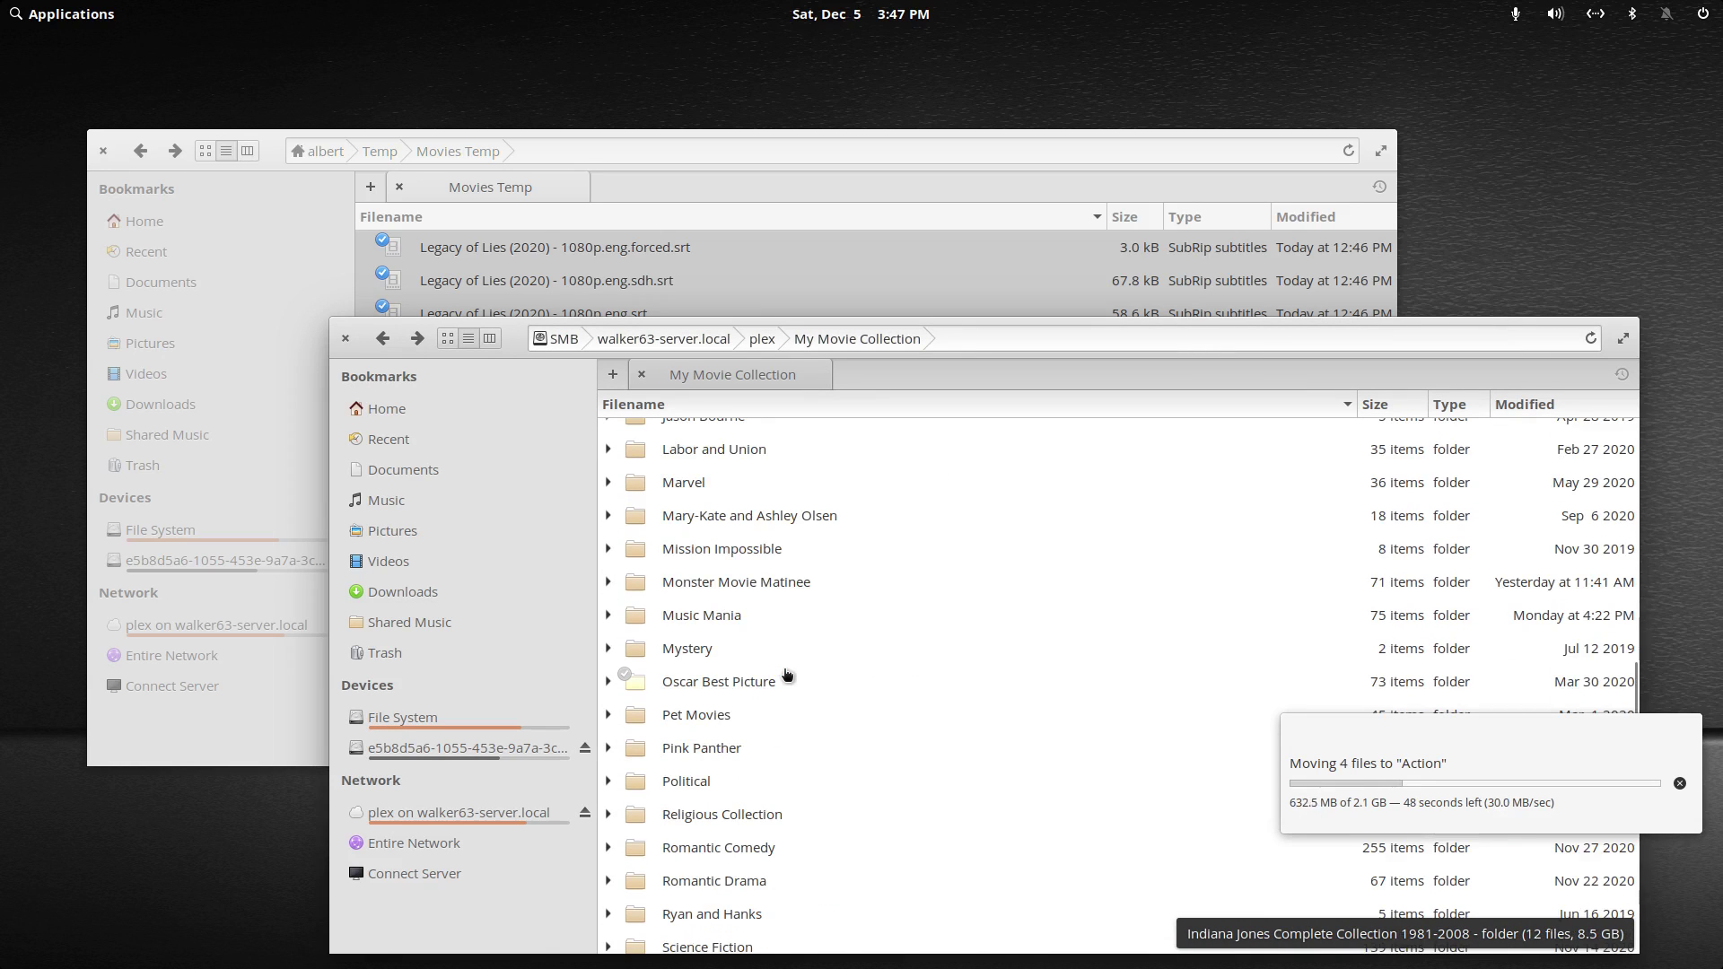
{"action": "scroll", "coordinate": [783, 670], "scroll_direction": "down", "scroll_amount": 8}
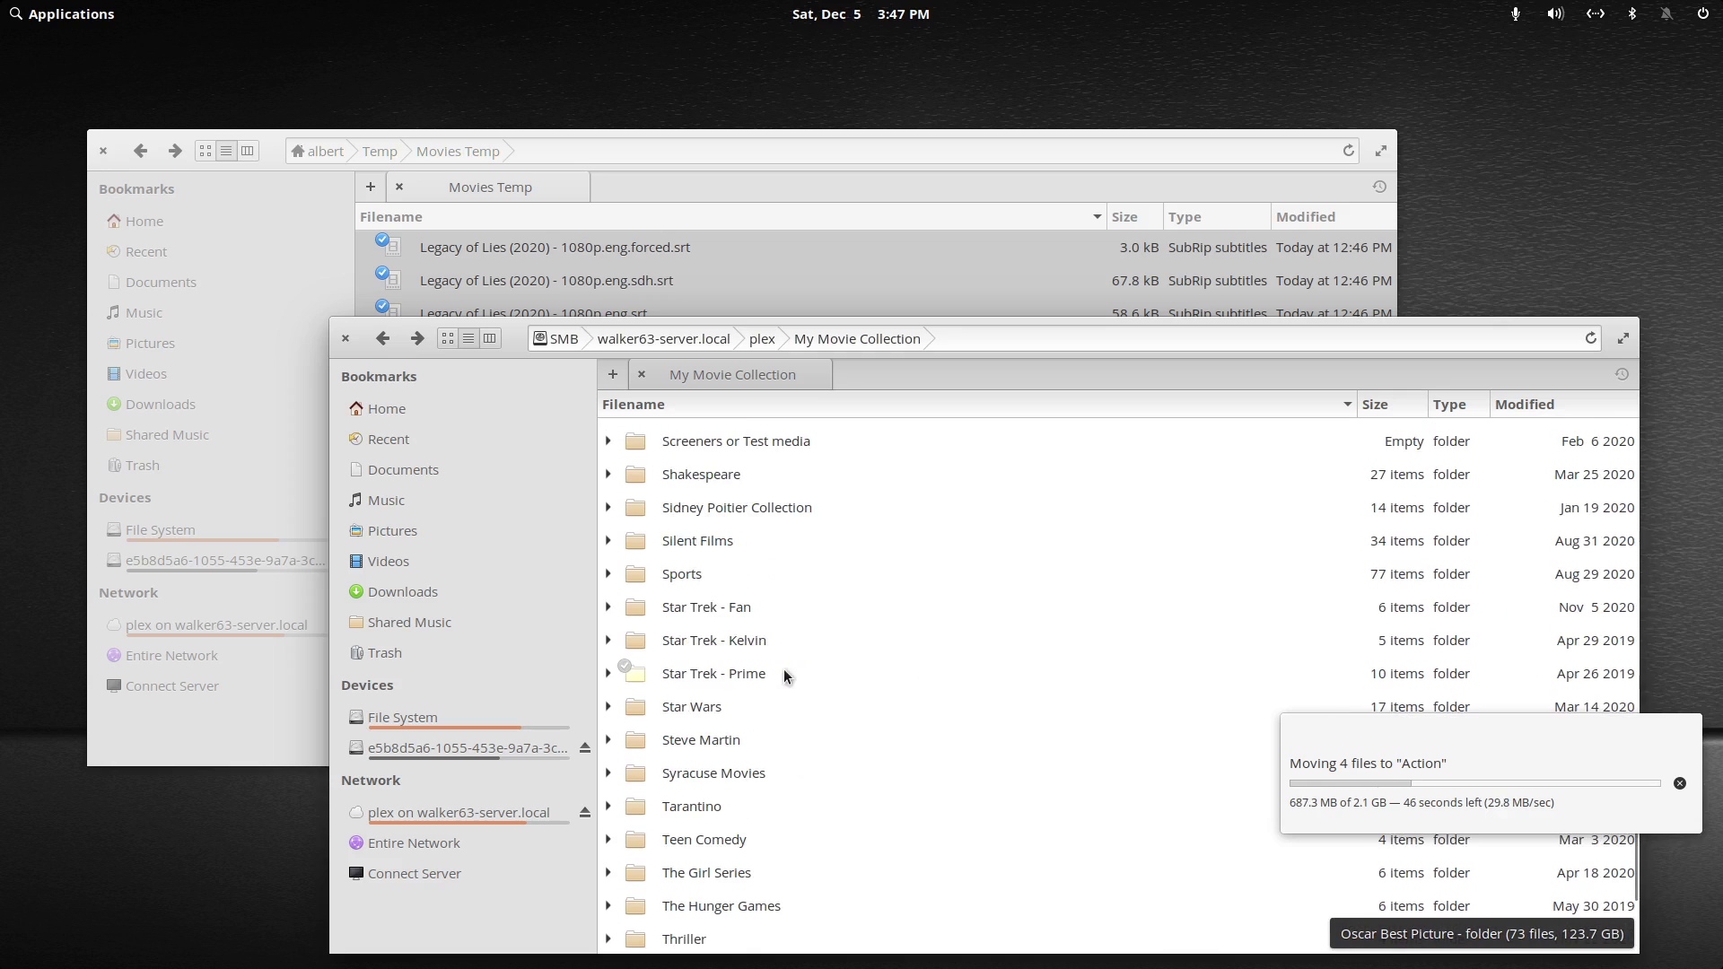
{"action": "scroll", "coordinate": [783, 670], "scroll_direction": "up", "scroll_amount": 8}
{"action": "scroll", "coordinate": [784, 669], "scroll_direction": "up", "scroll_amount": 6}
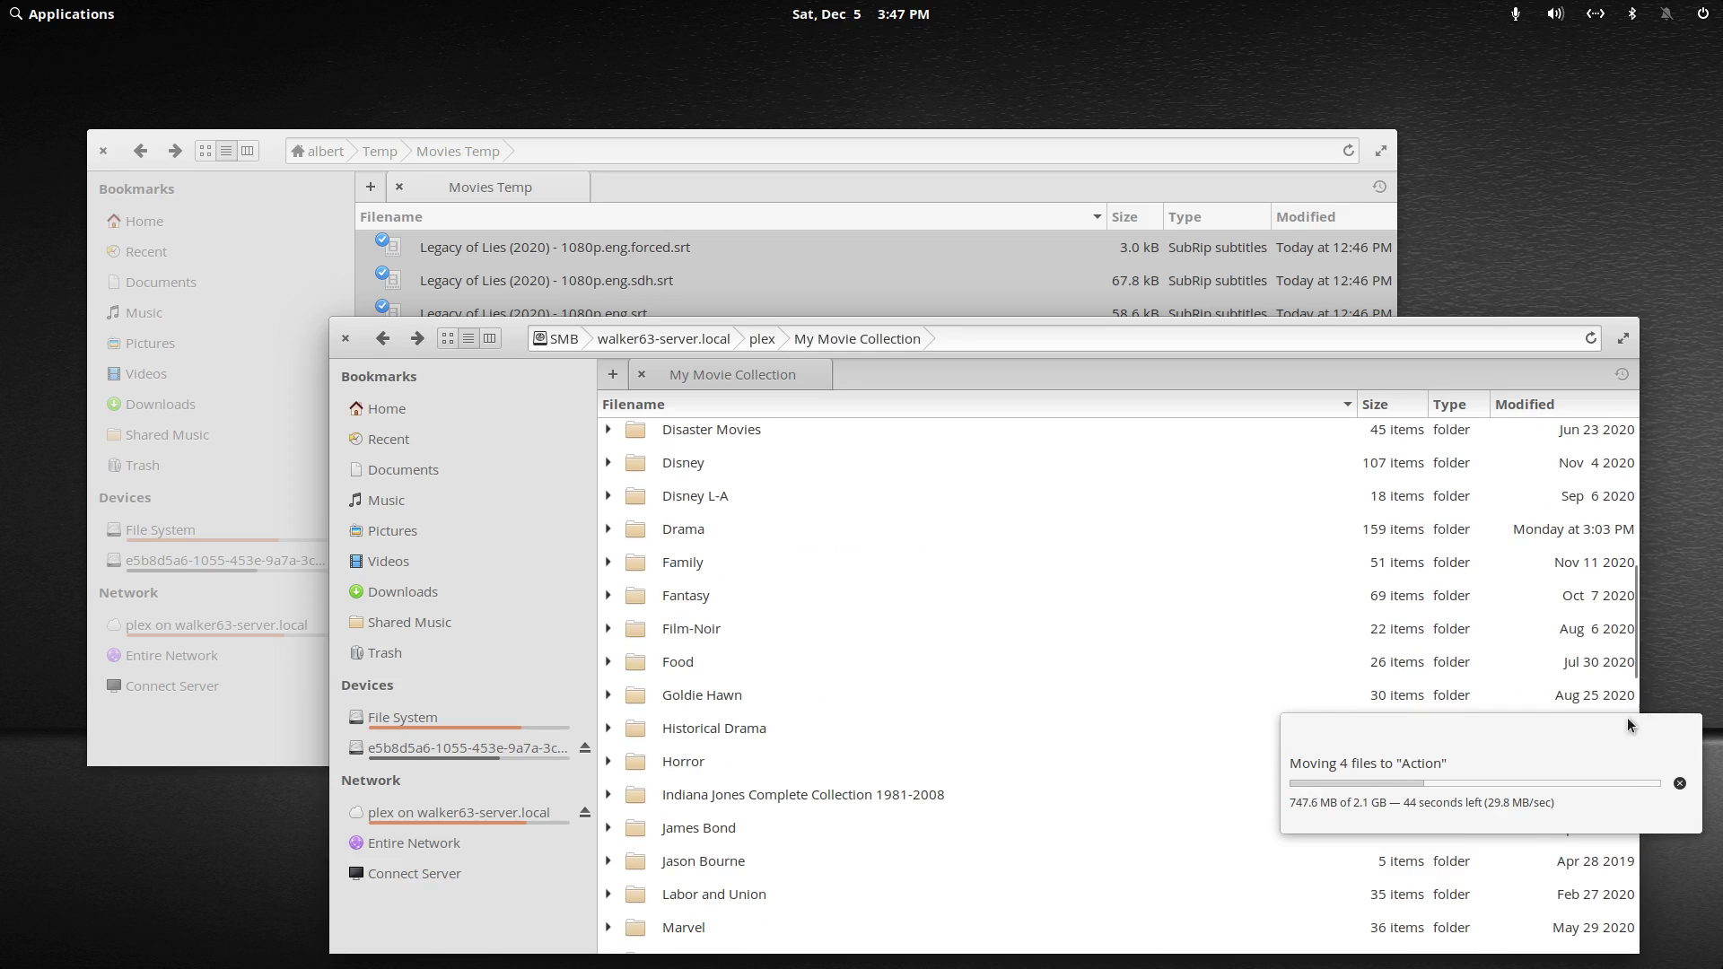
Open The Woman in the Window from Recently Added Movies and check its subtitles offer English (SRT)
{"action": "mouse_move", "coordinate": [1059, 967]}
{"action": "left_click", "coordinate": [1612, 940]}
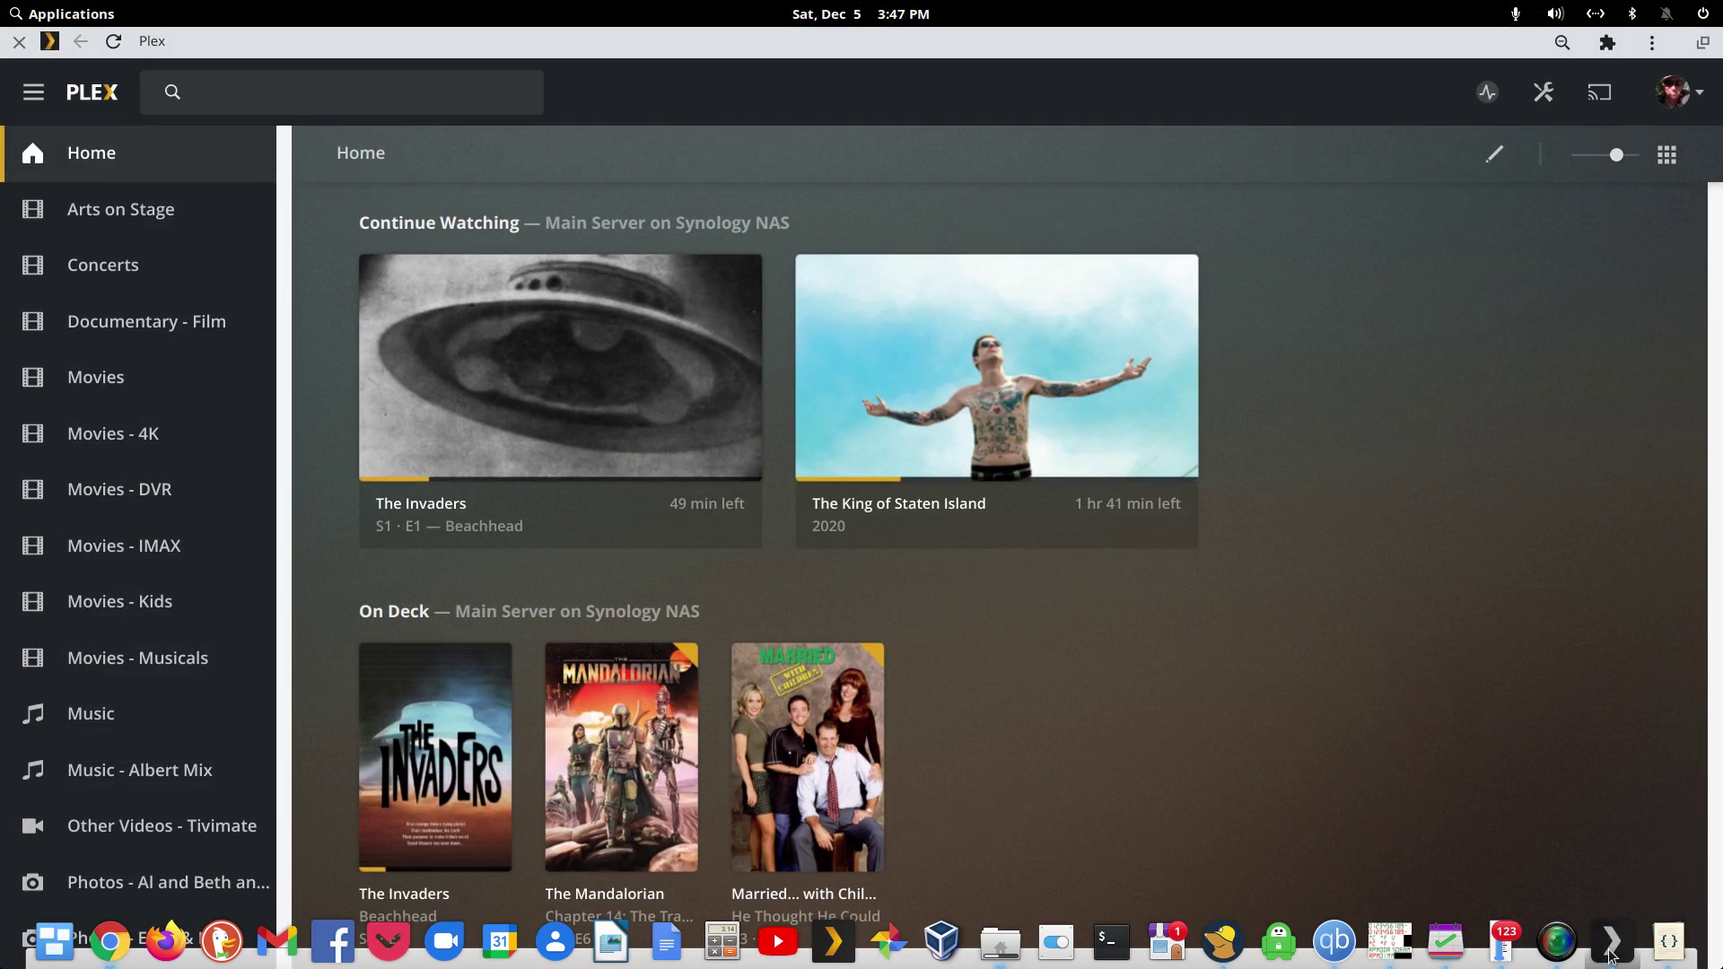
{"action": "scroll", "coordinate": [1061, 659], "scroll_direction": "down", "scroll_amount": 8}
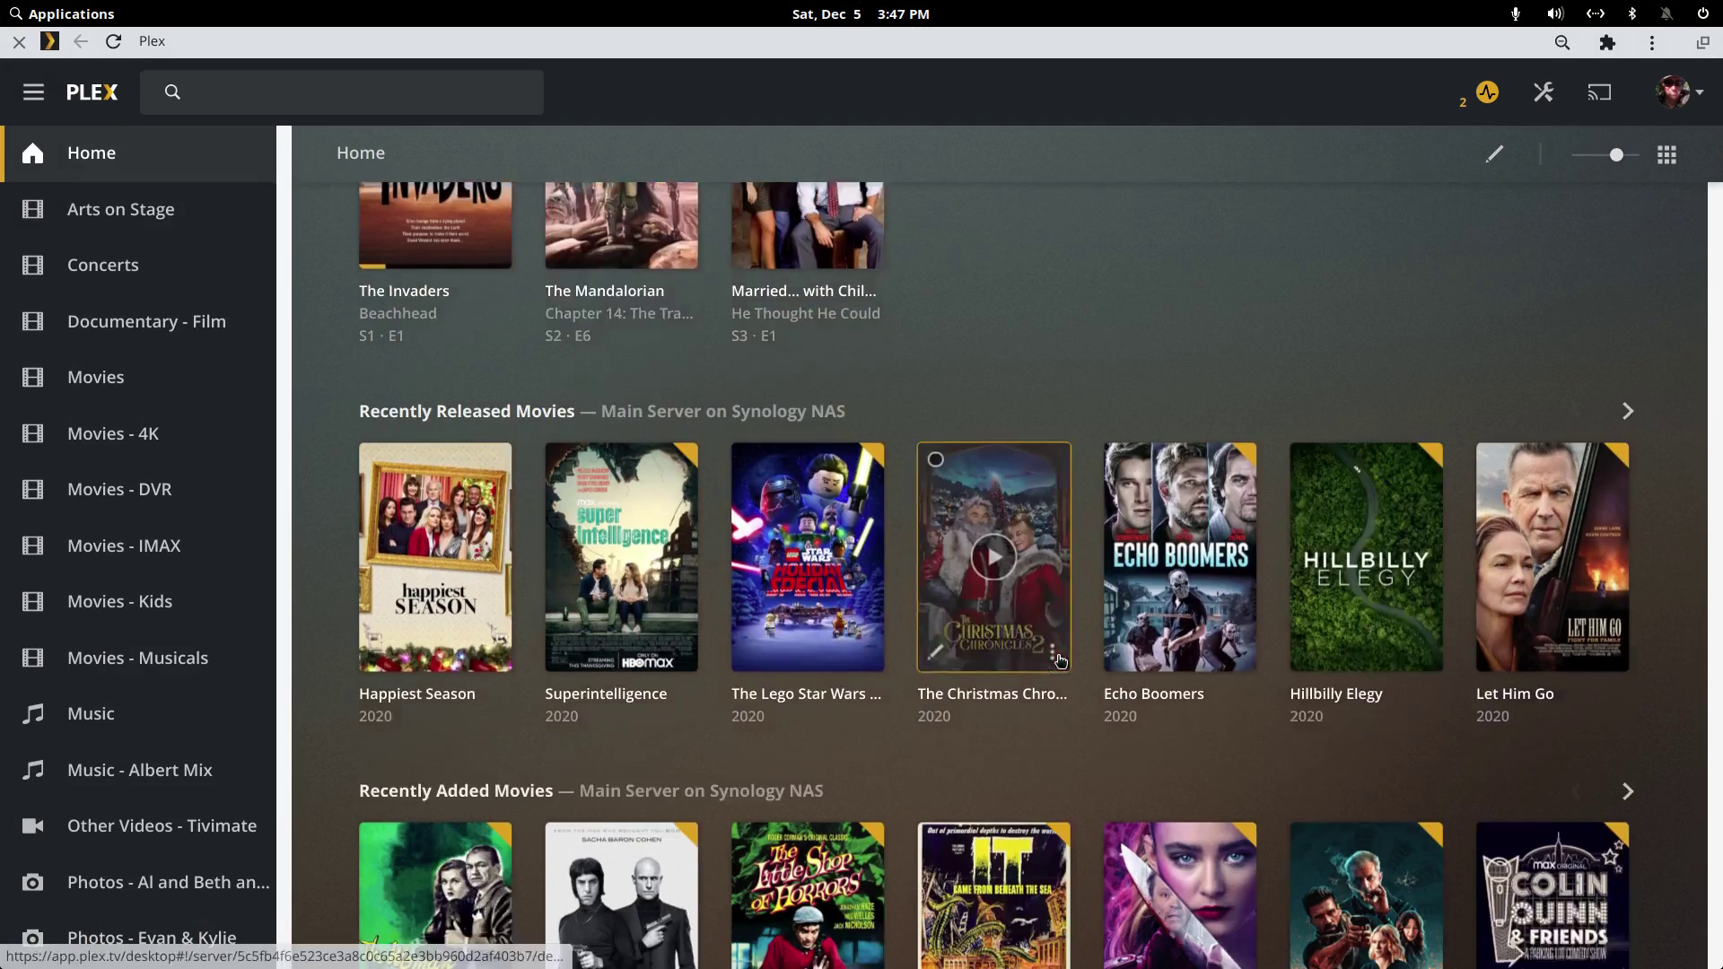
{"action": "scroll", "coordinate": [1062, 664], "scroll_direction": "down", "scroll_amount": 2}
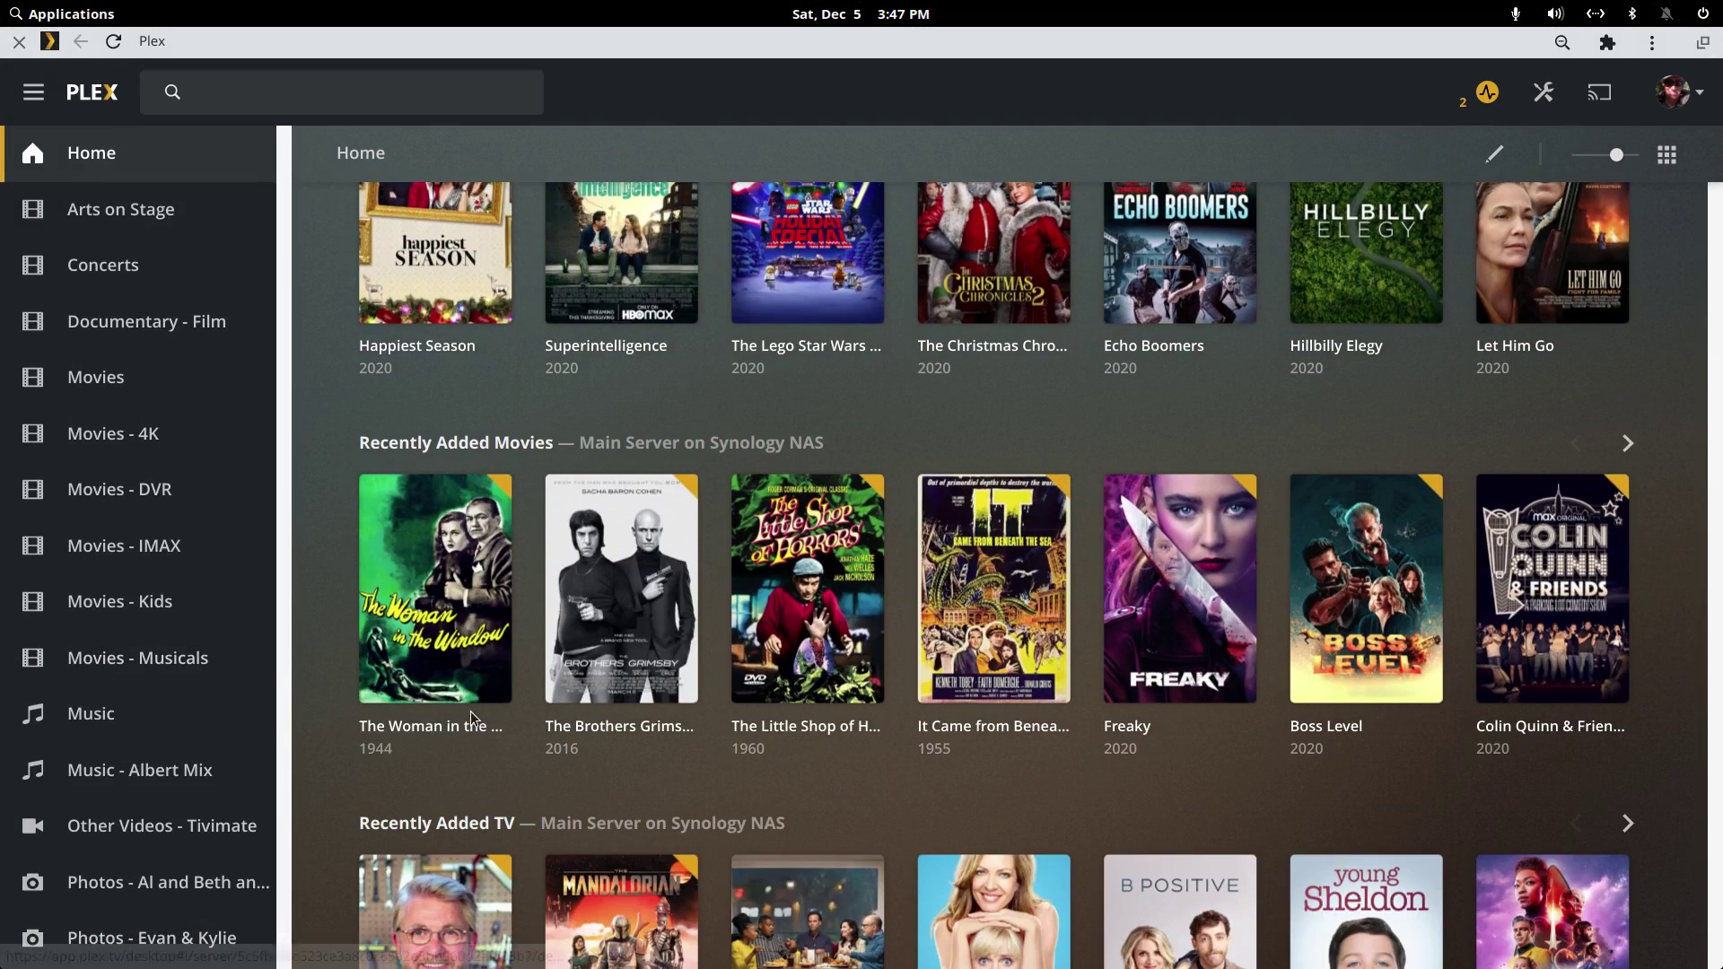
{"action": "left_click", "coordinate": [501, 540]}
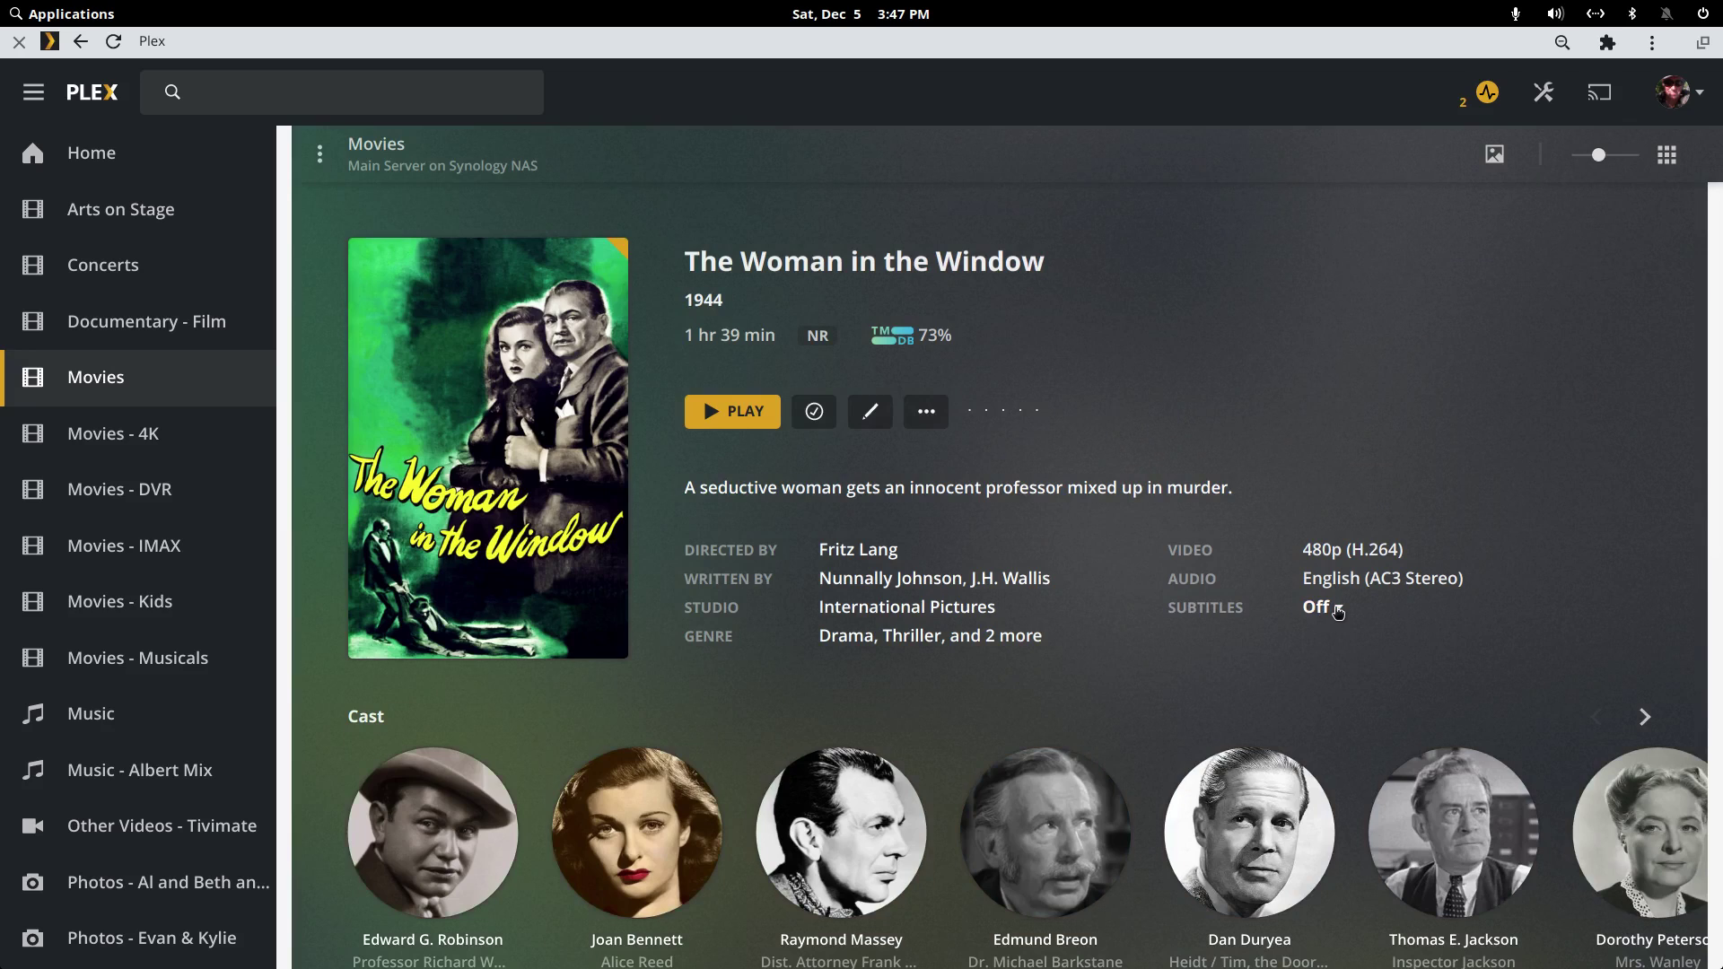
{"action": "left_click", "coordinate": [1339, 612]}
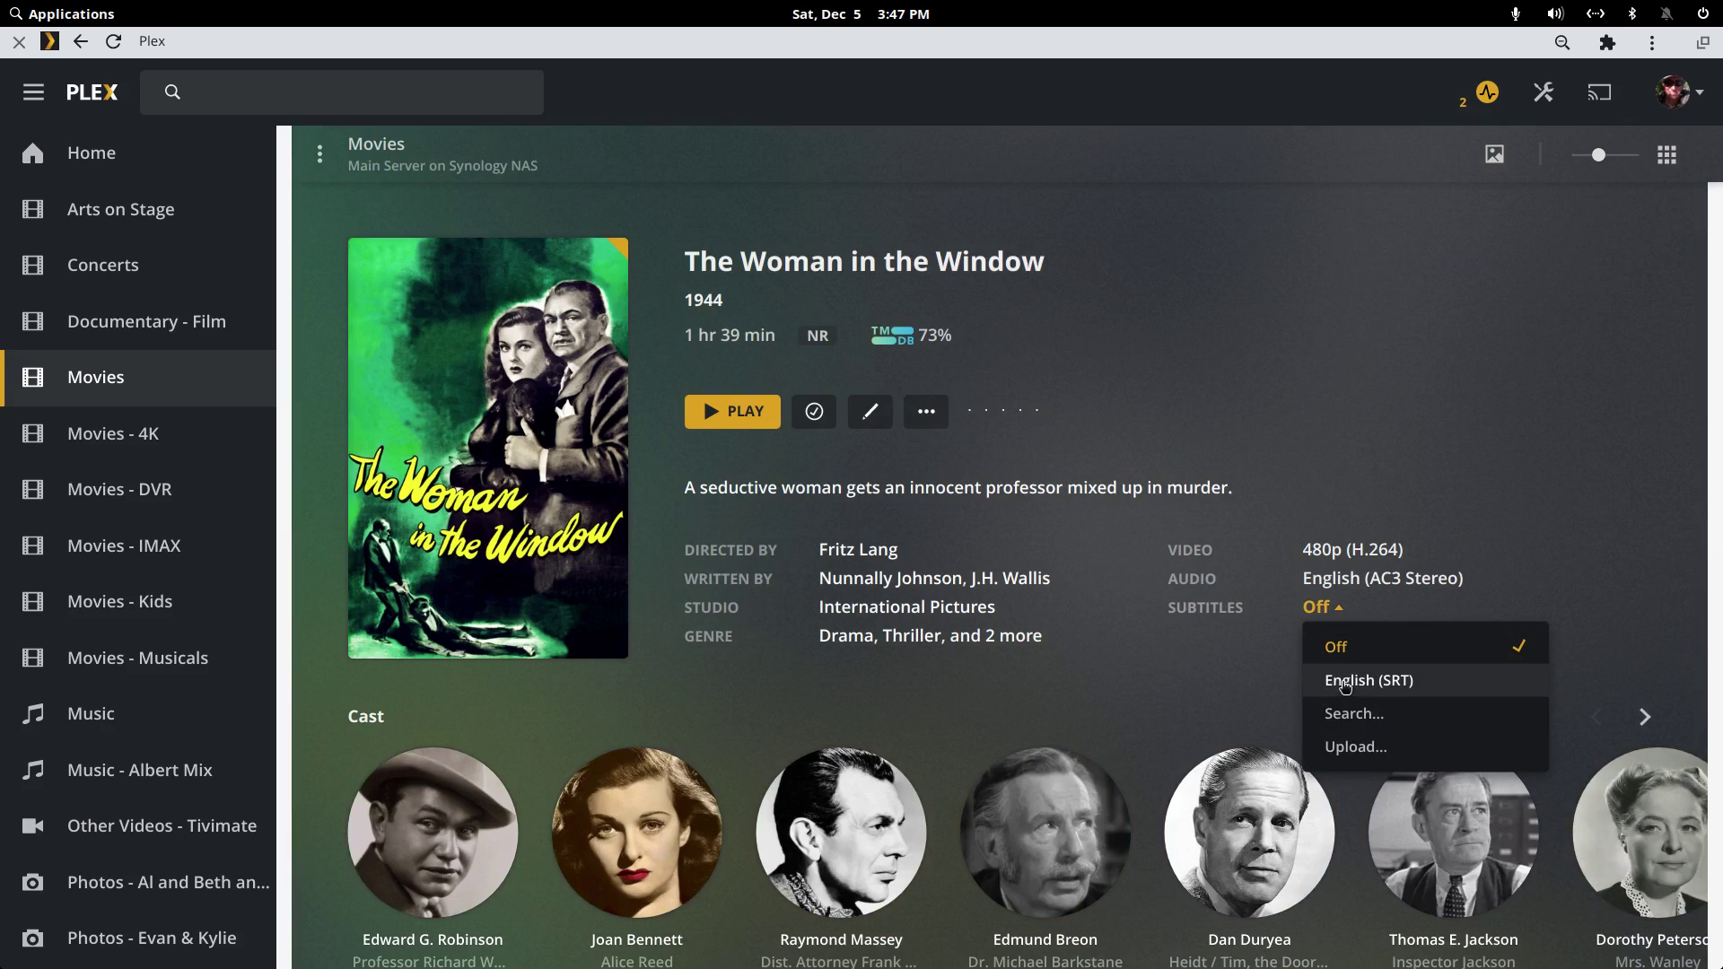
{"action": "left_click", "coordinate": [1483, 438]}
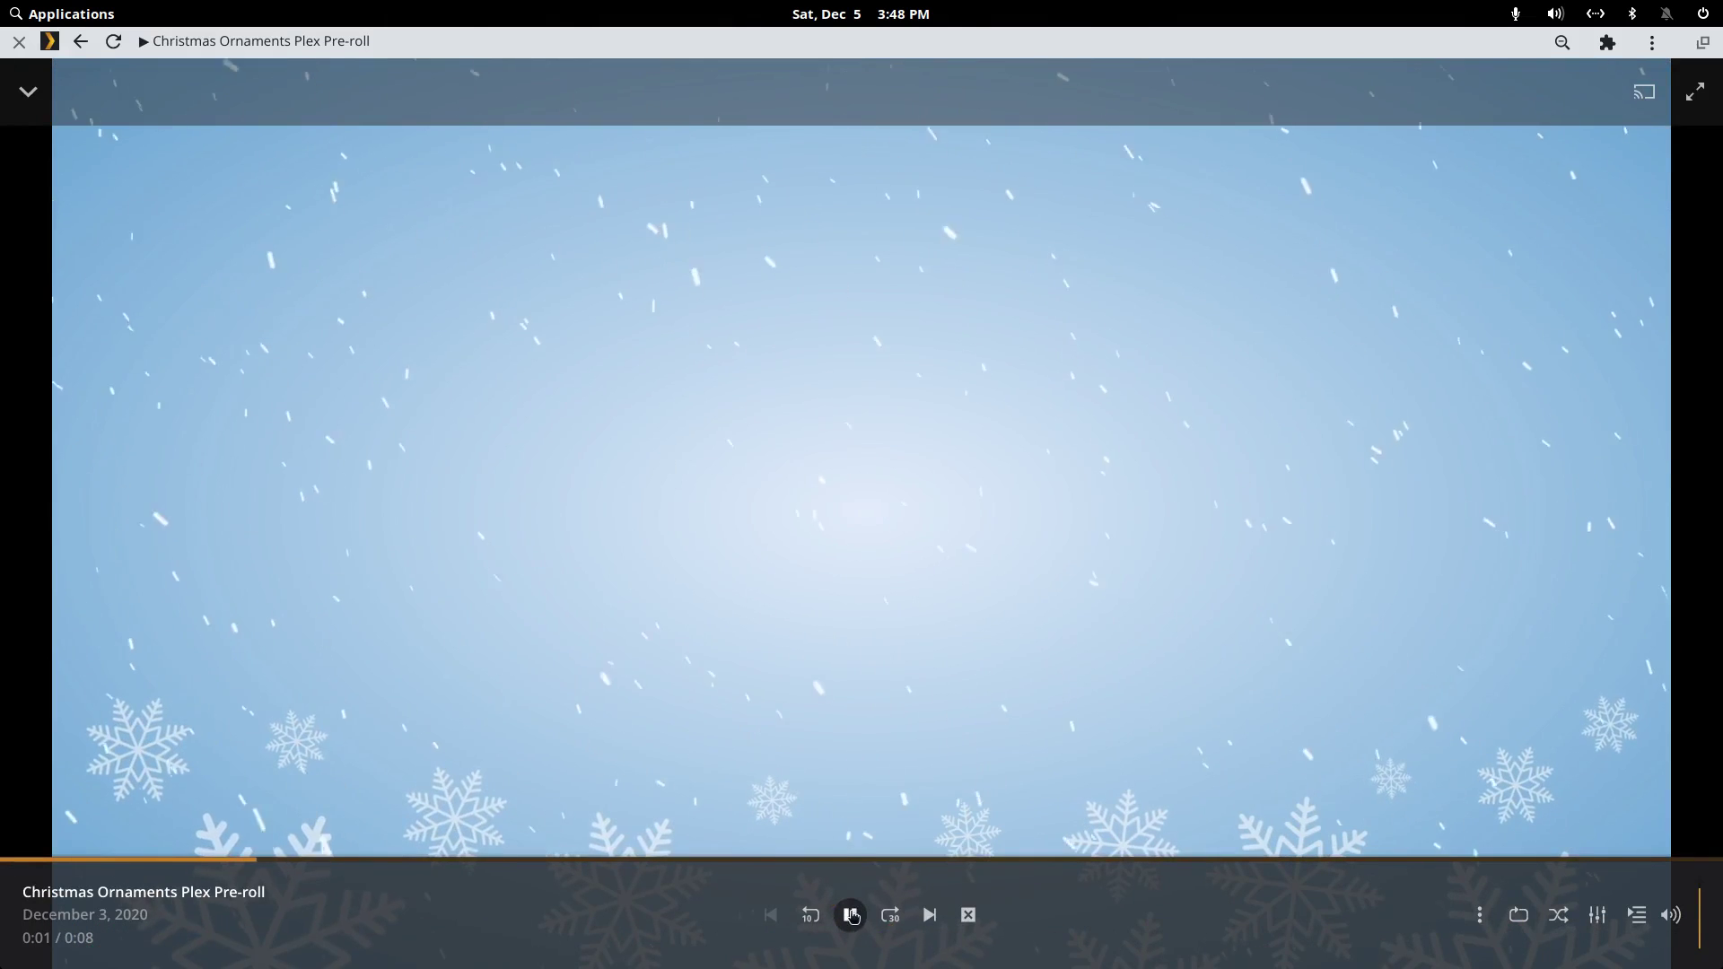
Skip the Christmas pre-roll, then try an online subtitle search and close the results
{"action": "left_click", "coordinate": [933, 915]}
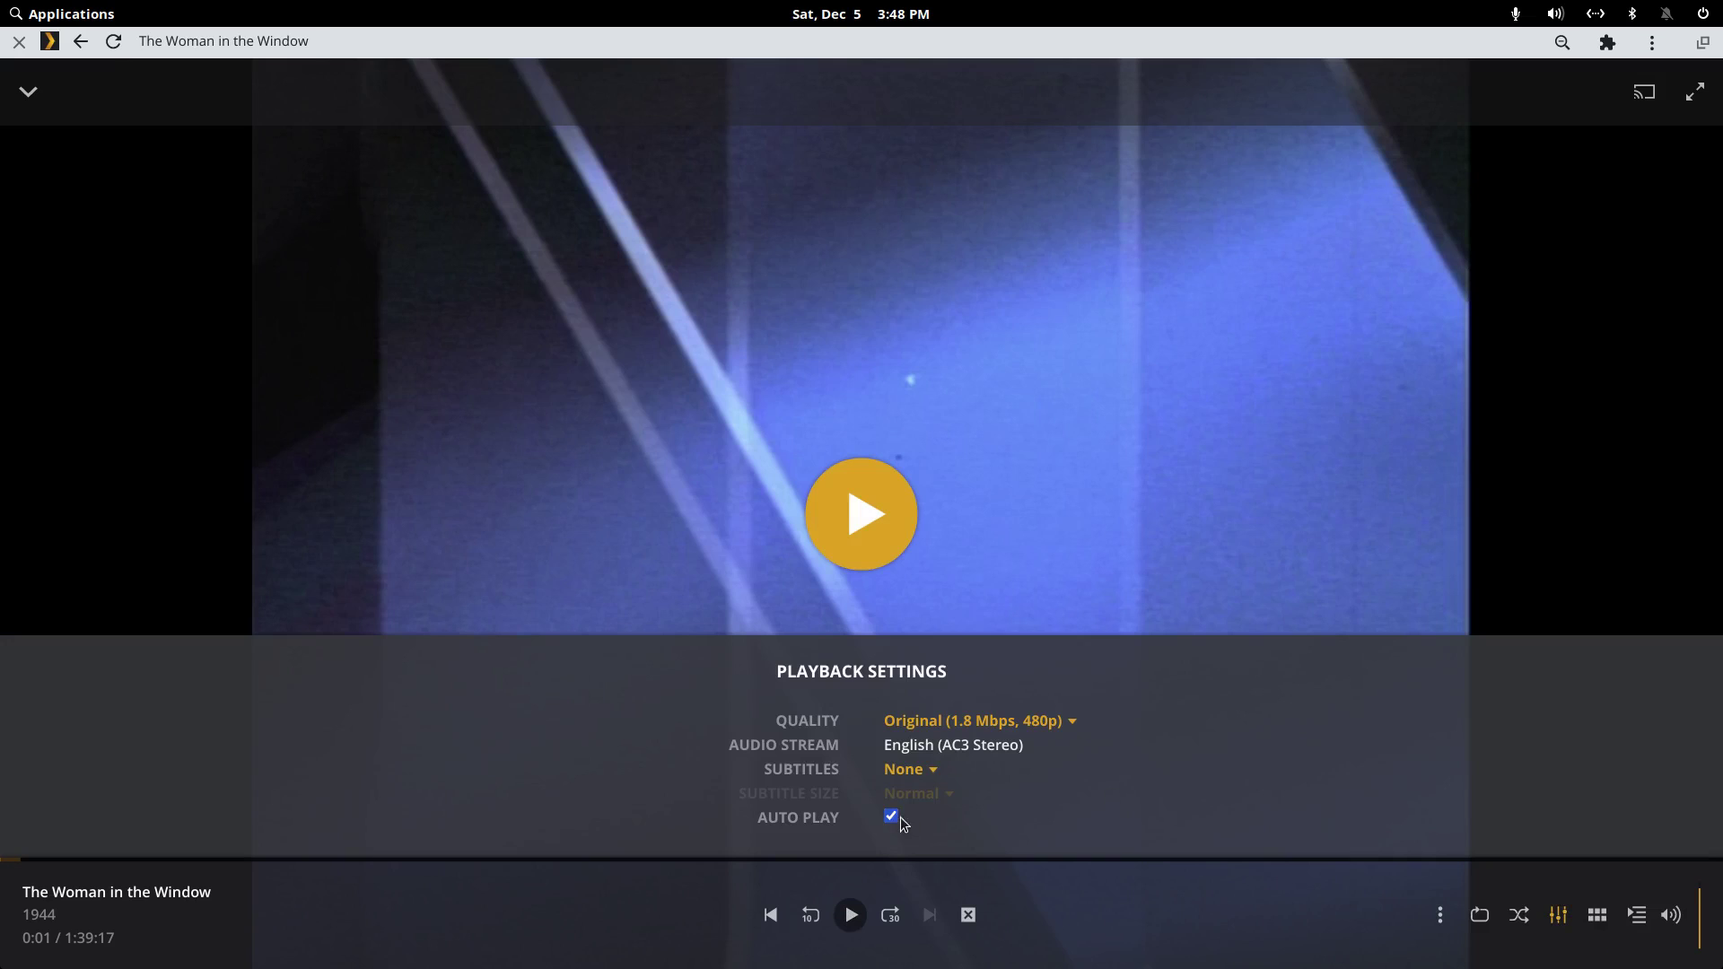
{"action": "left_click", "coordinate": [920, 777]}
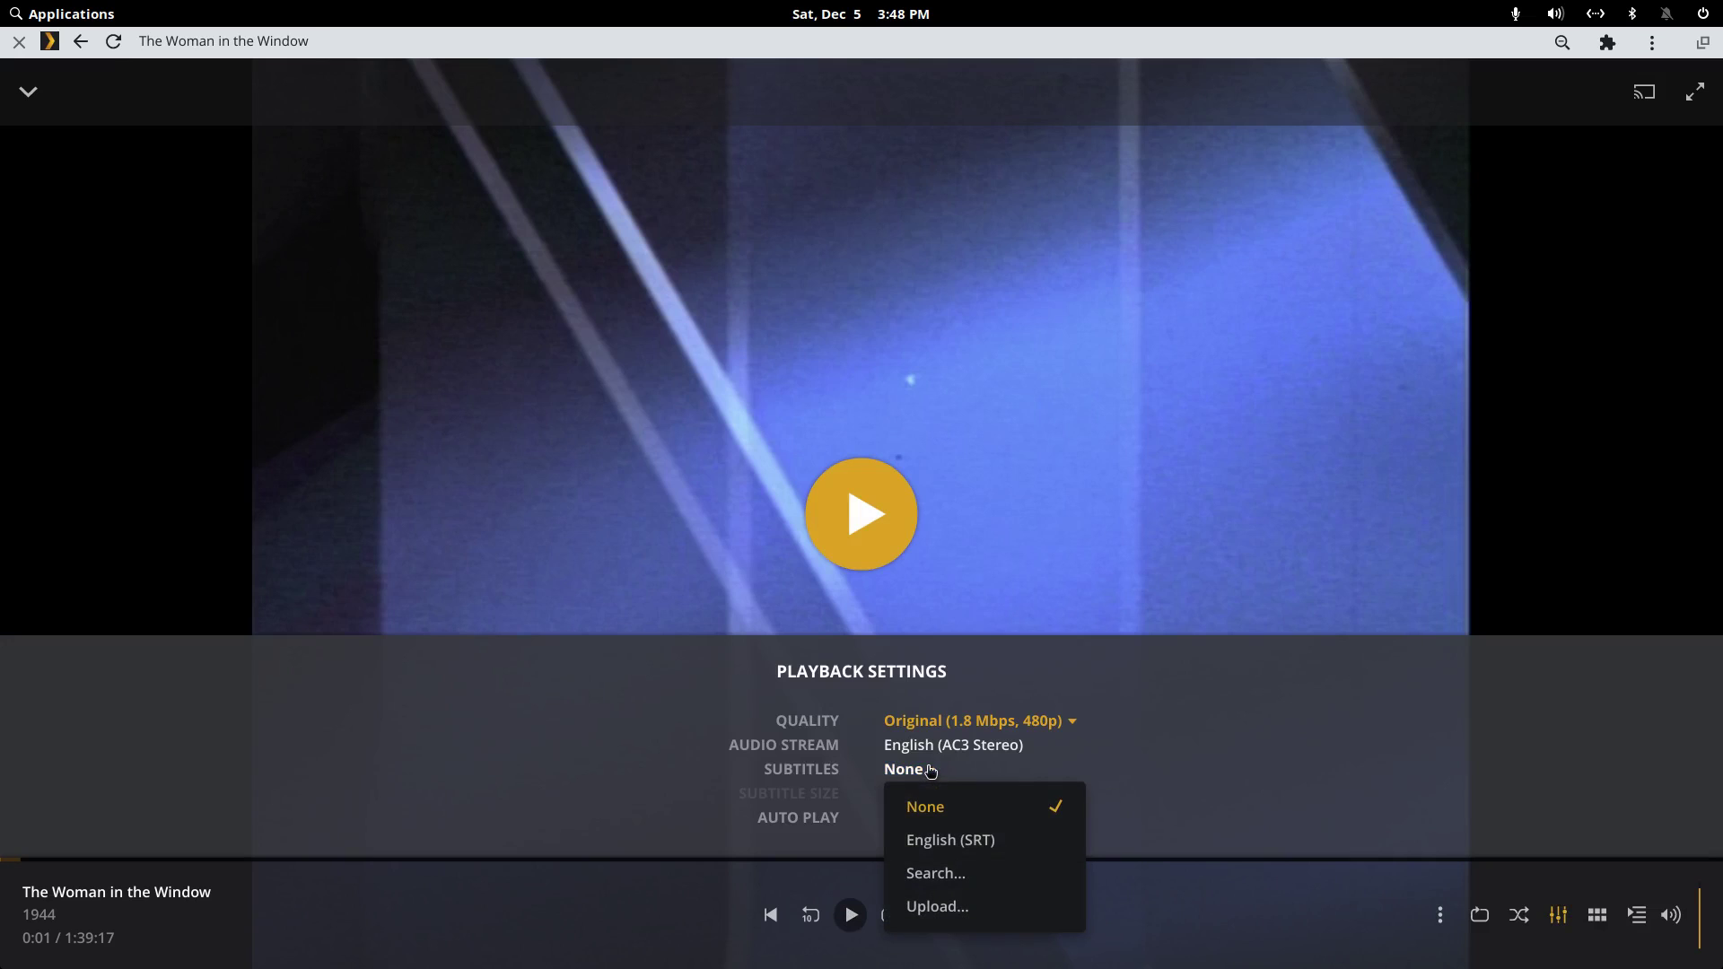
{"action": "left_click", "coordinate": [928, 878]}
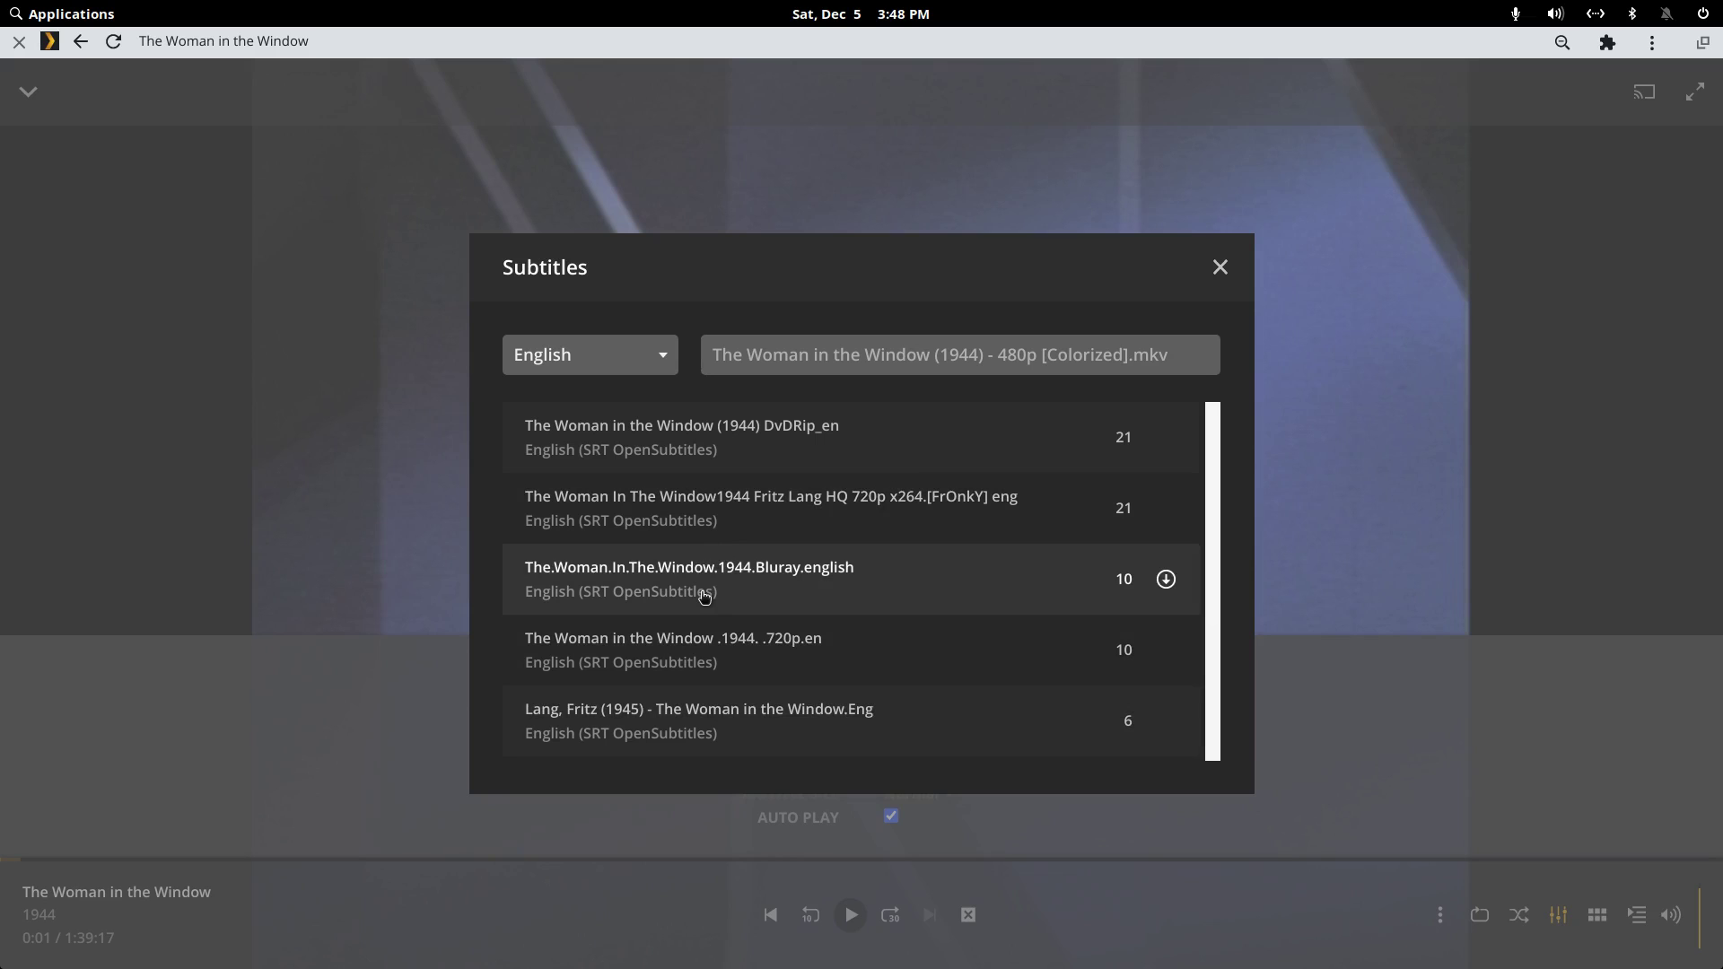
{"action": "left_click", "coordinate": [1221, 267]}
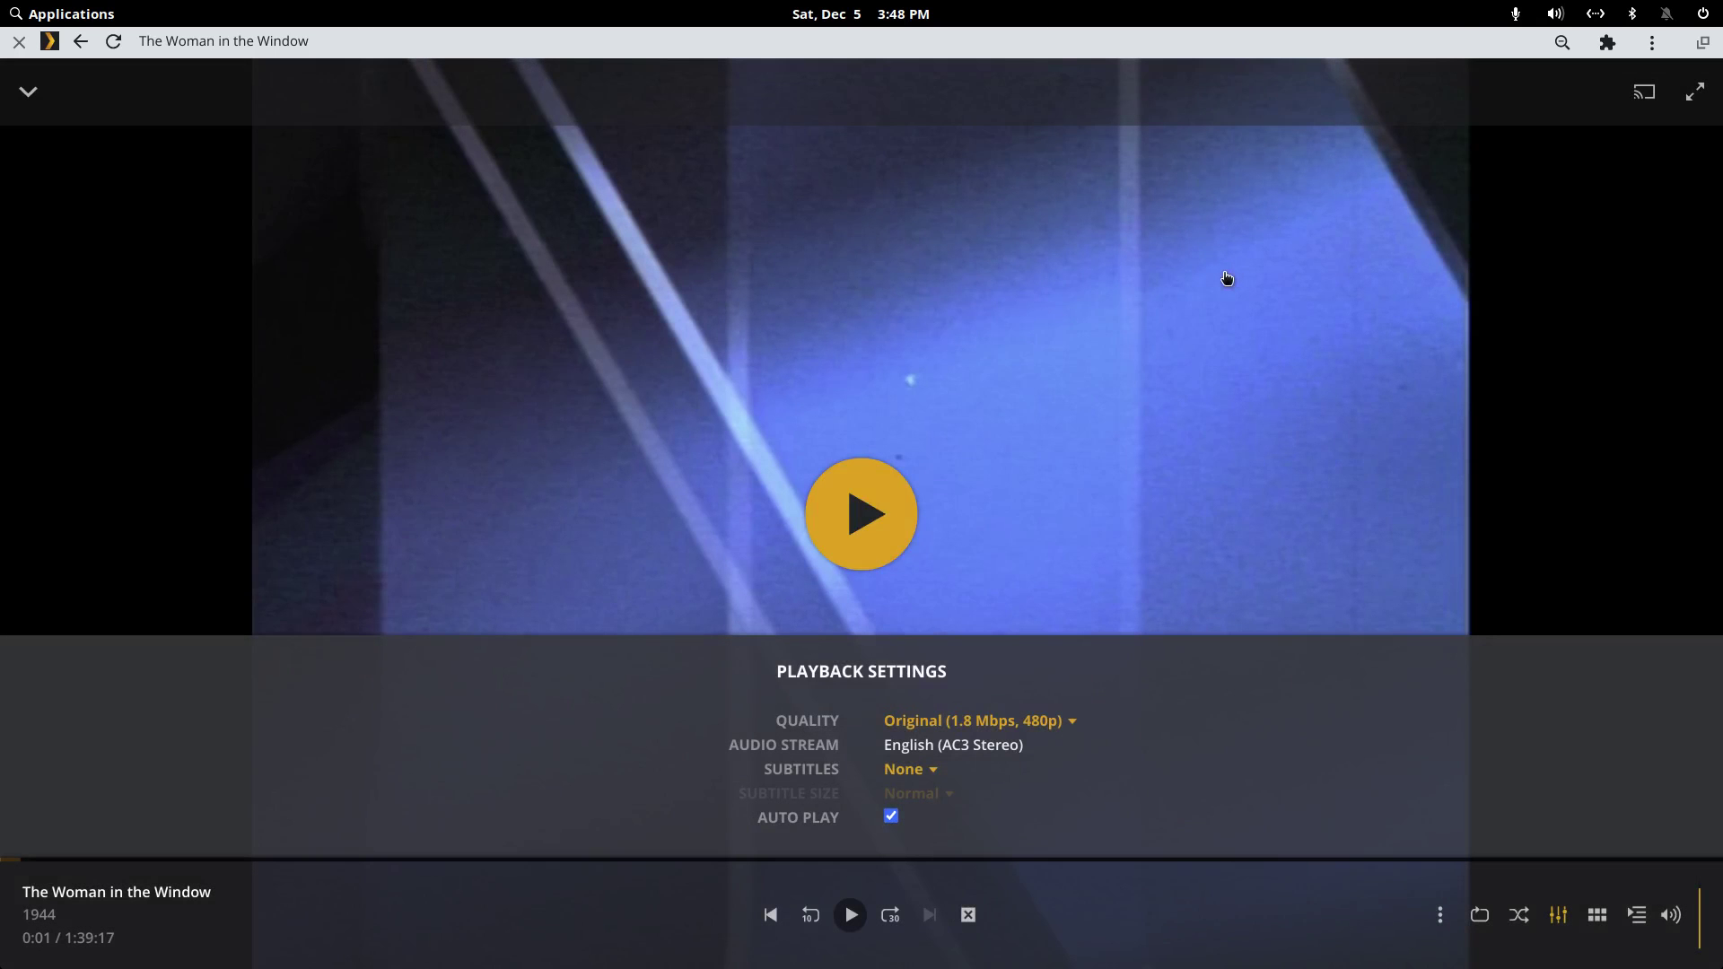
Play the movie with subtitles left off, then stop playback to return to its details page
{"action": "left_click", "coordinate": [927, 772]}
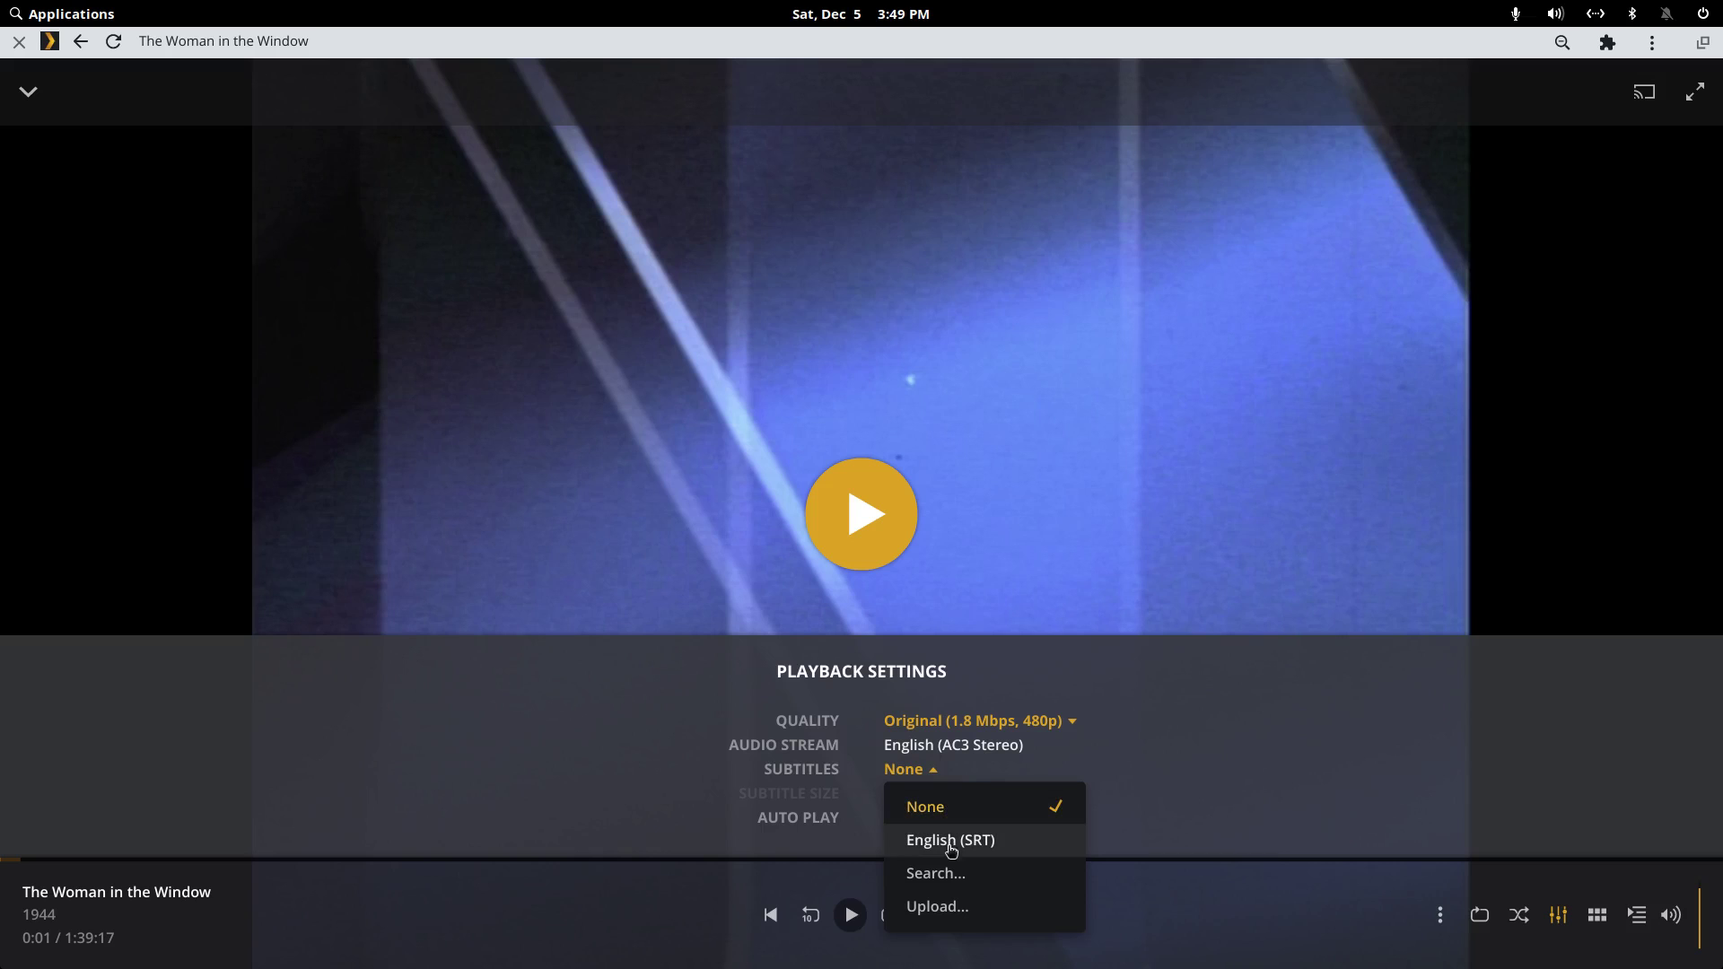
{"action": "left_click", "coordinate": [1080, 581]}
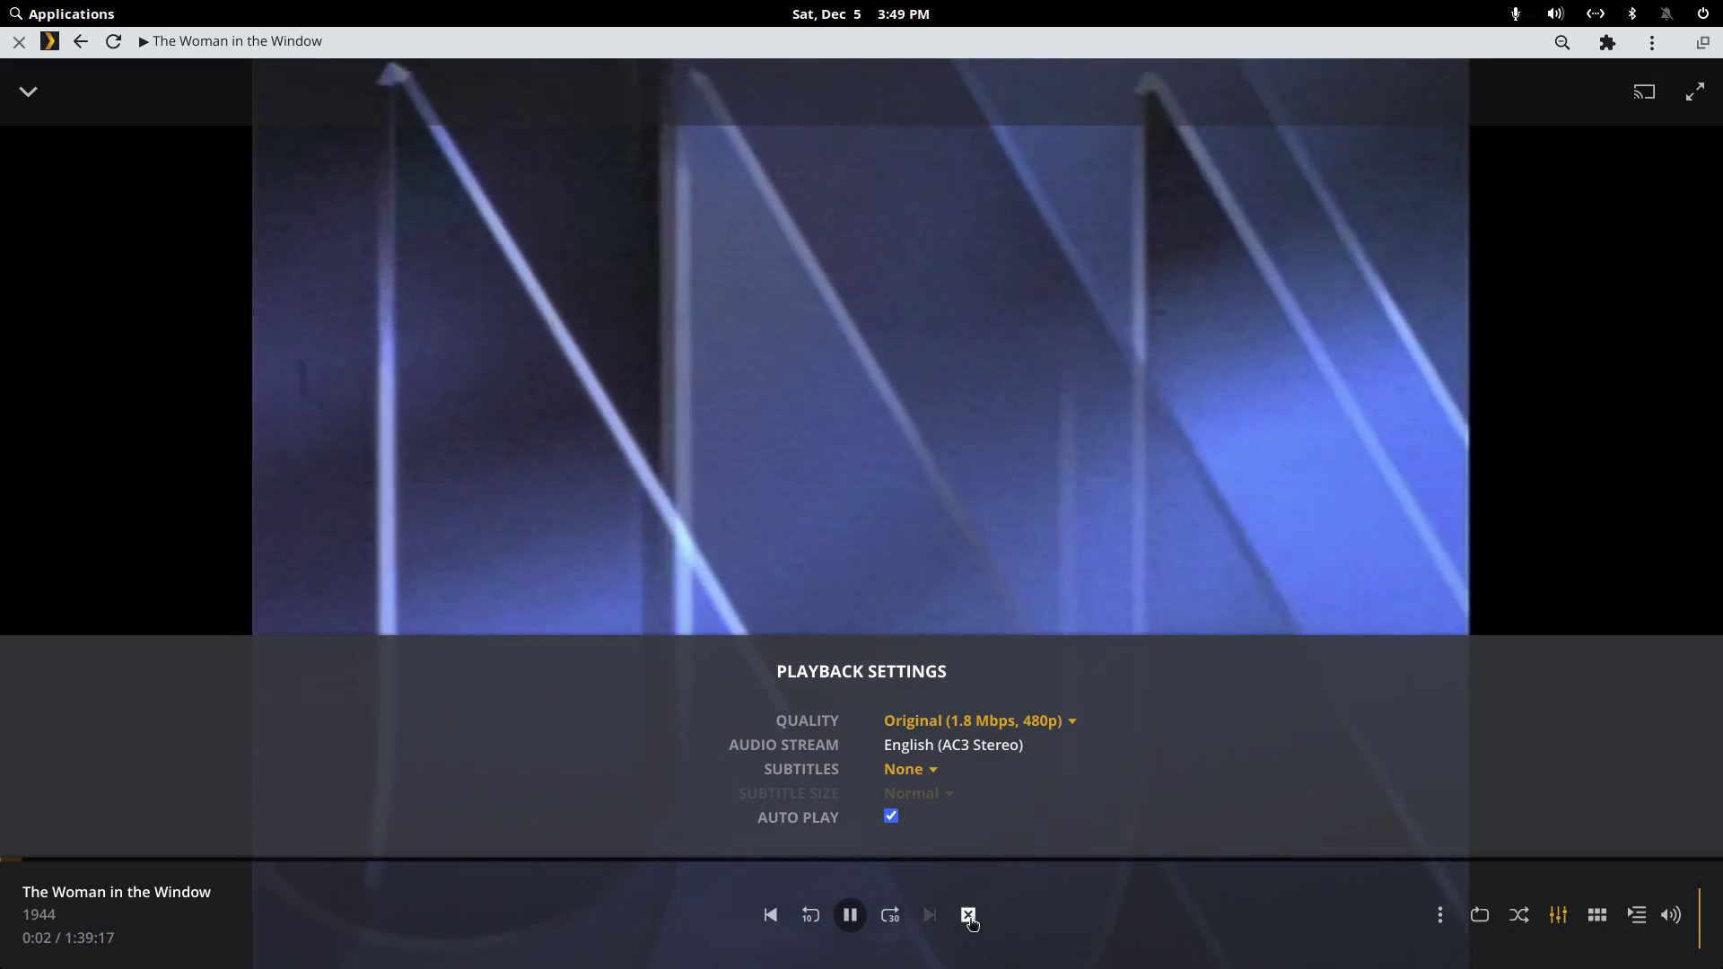
{"action": "left_click", "coordinate": [968, 915]}
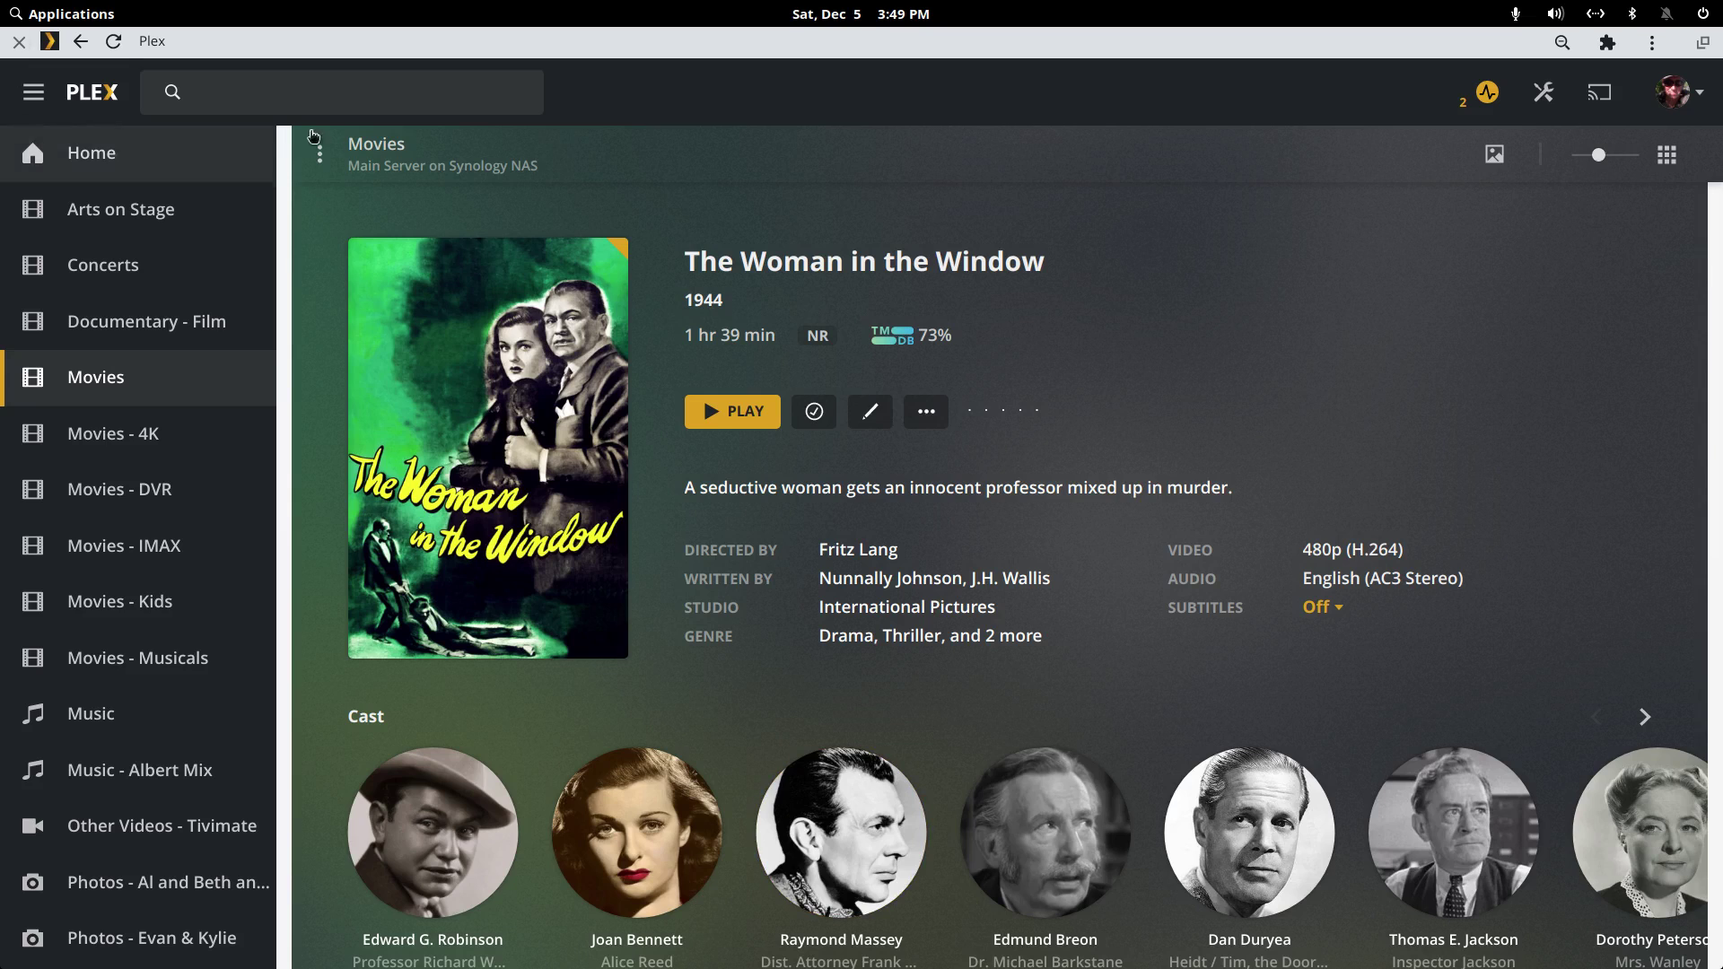
Go back Home, open Legacy of Lies, and confirm English Forced, SDH and external English subtitles
{"action": "right_click", "coordinate": [806, 100]}
{"action": "left_click", "coordinate": [829, 111]}
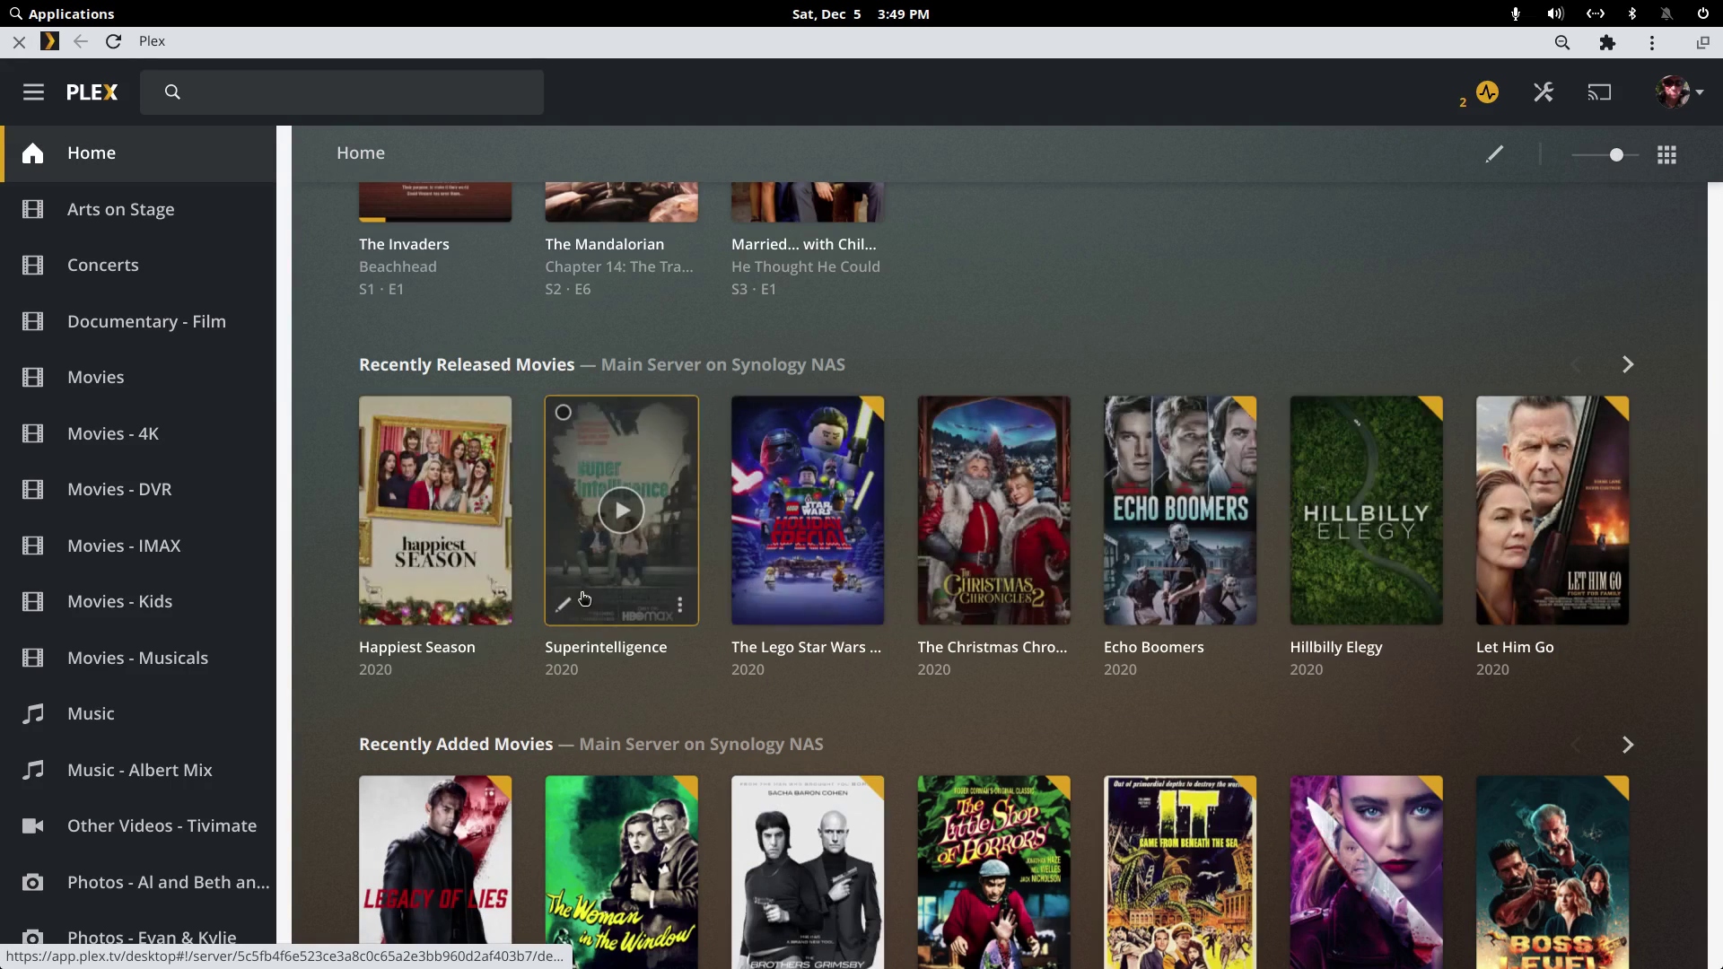
{"action": "scroll", "coordinate": [584, 590], "scroll_direction": "down", "scroll_amount": 6}
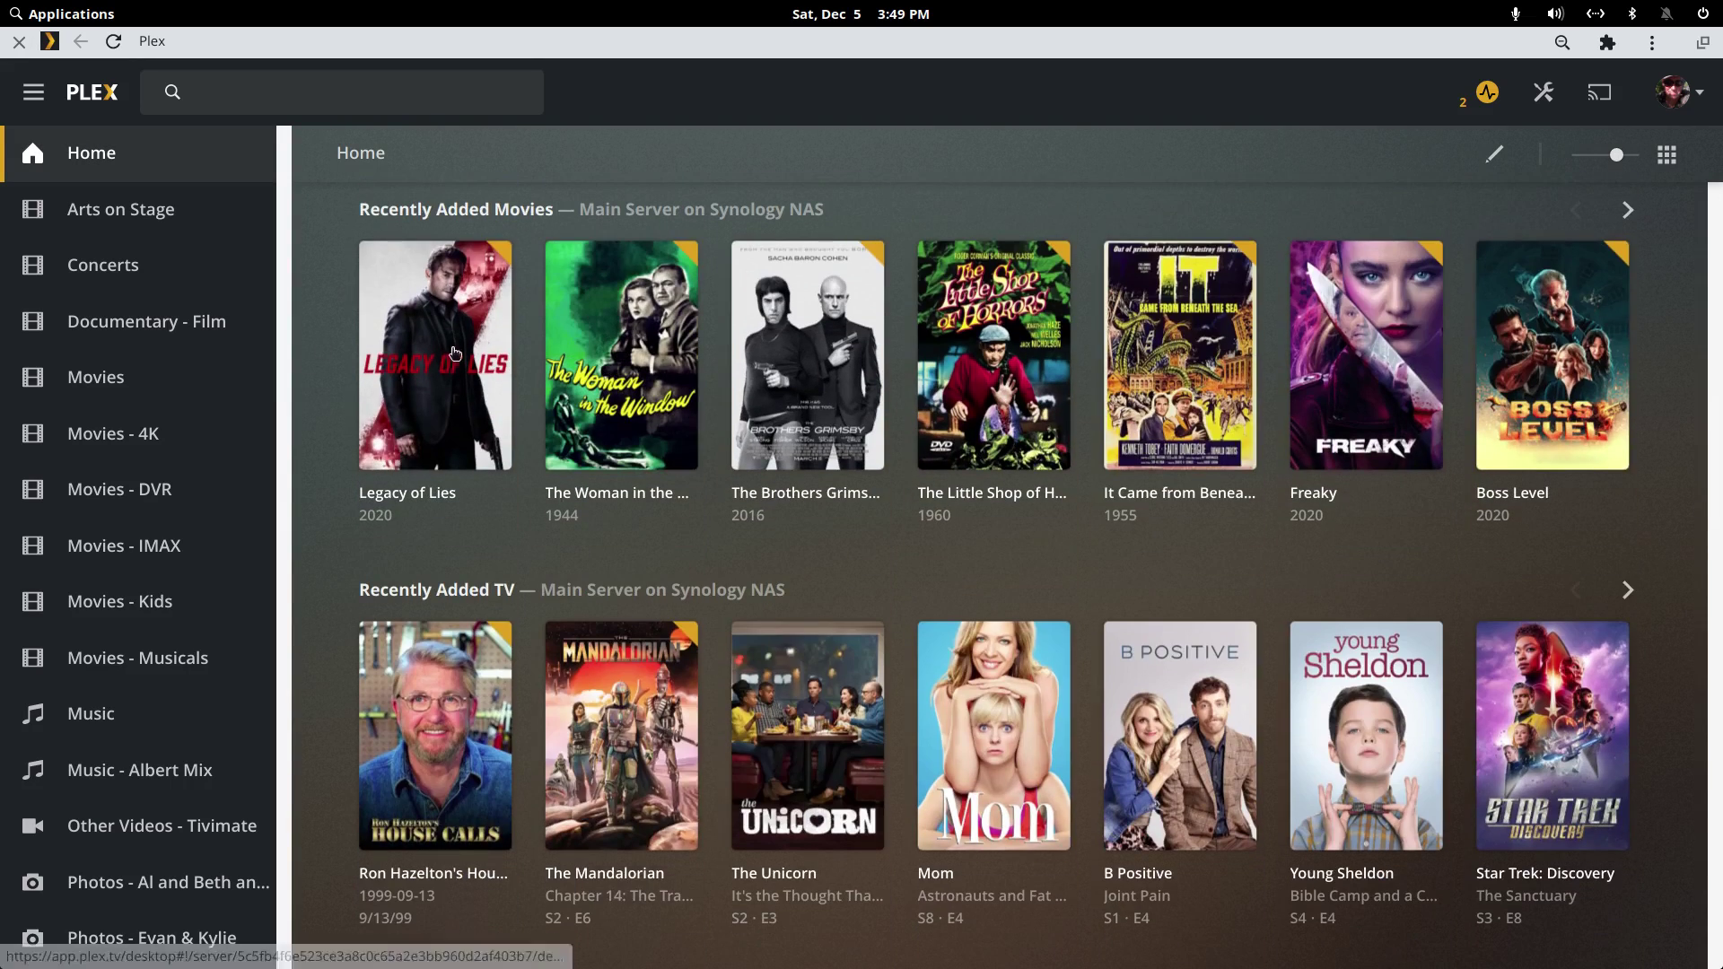
{"action": "left_click", "coordinate": [500, 296]}
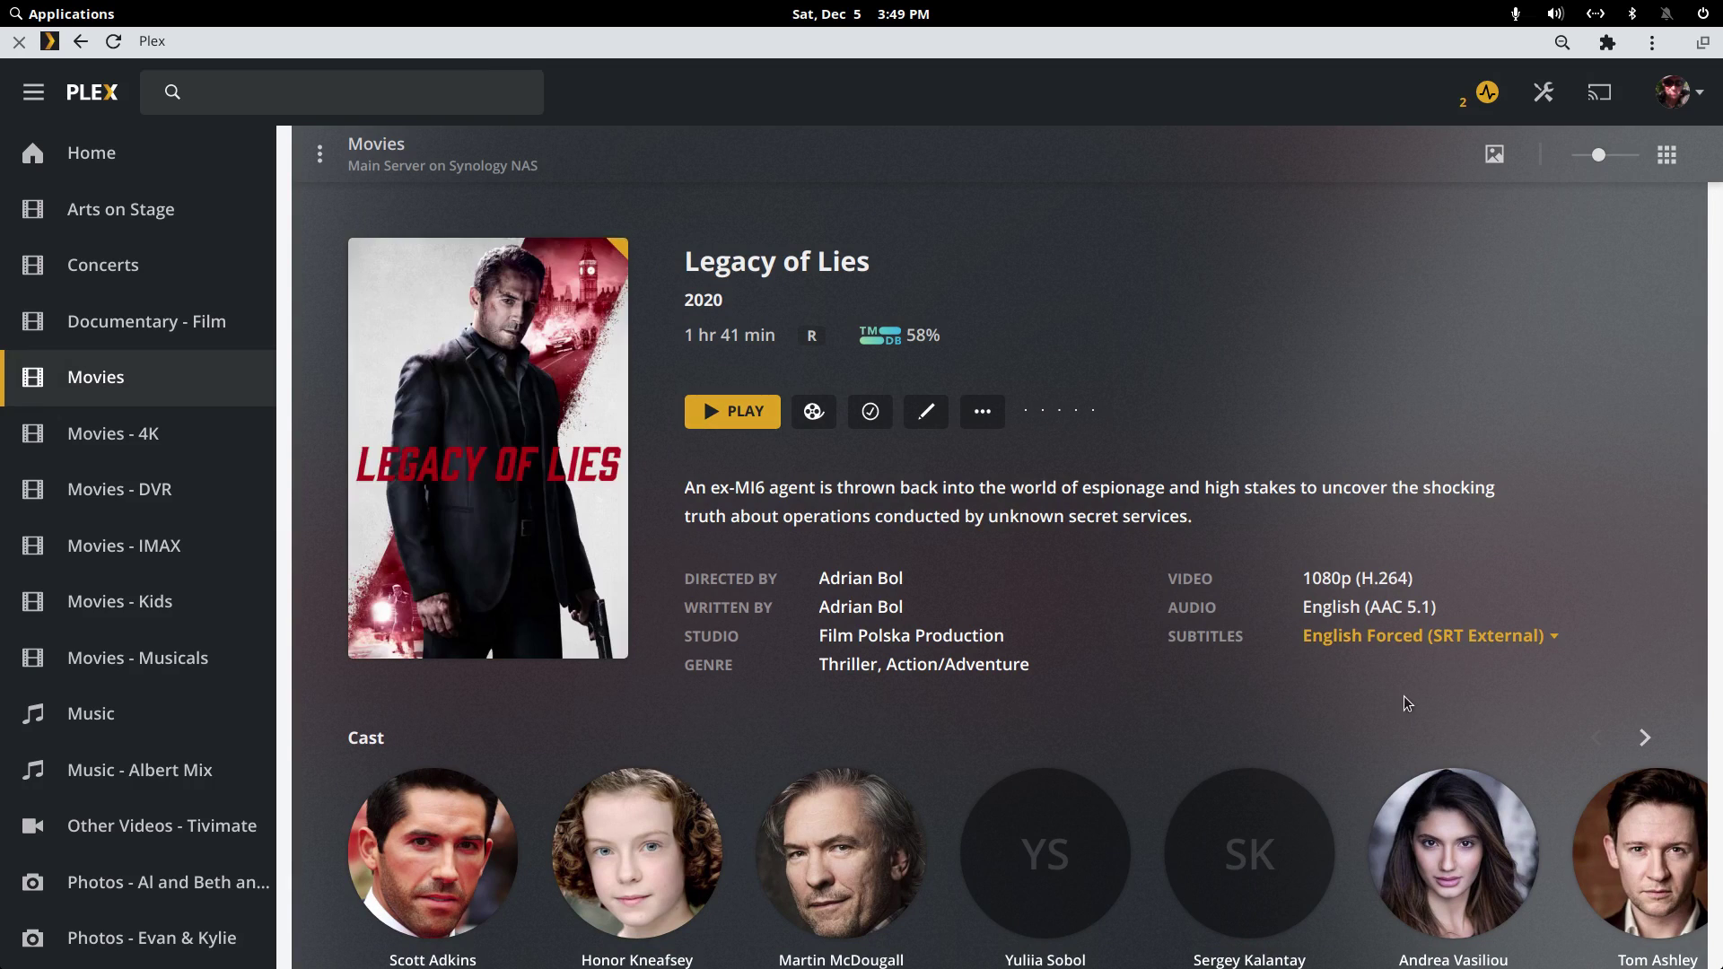
{"action": "left_click", "coordinate": [1555, 641]}
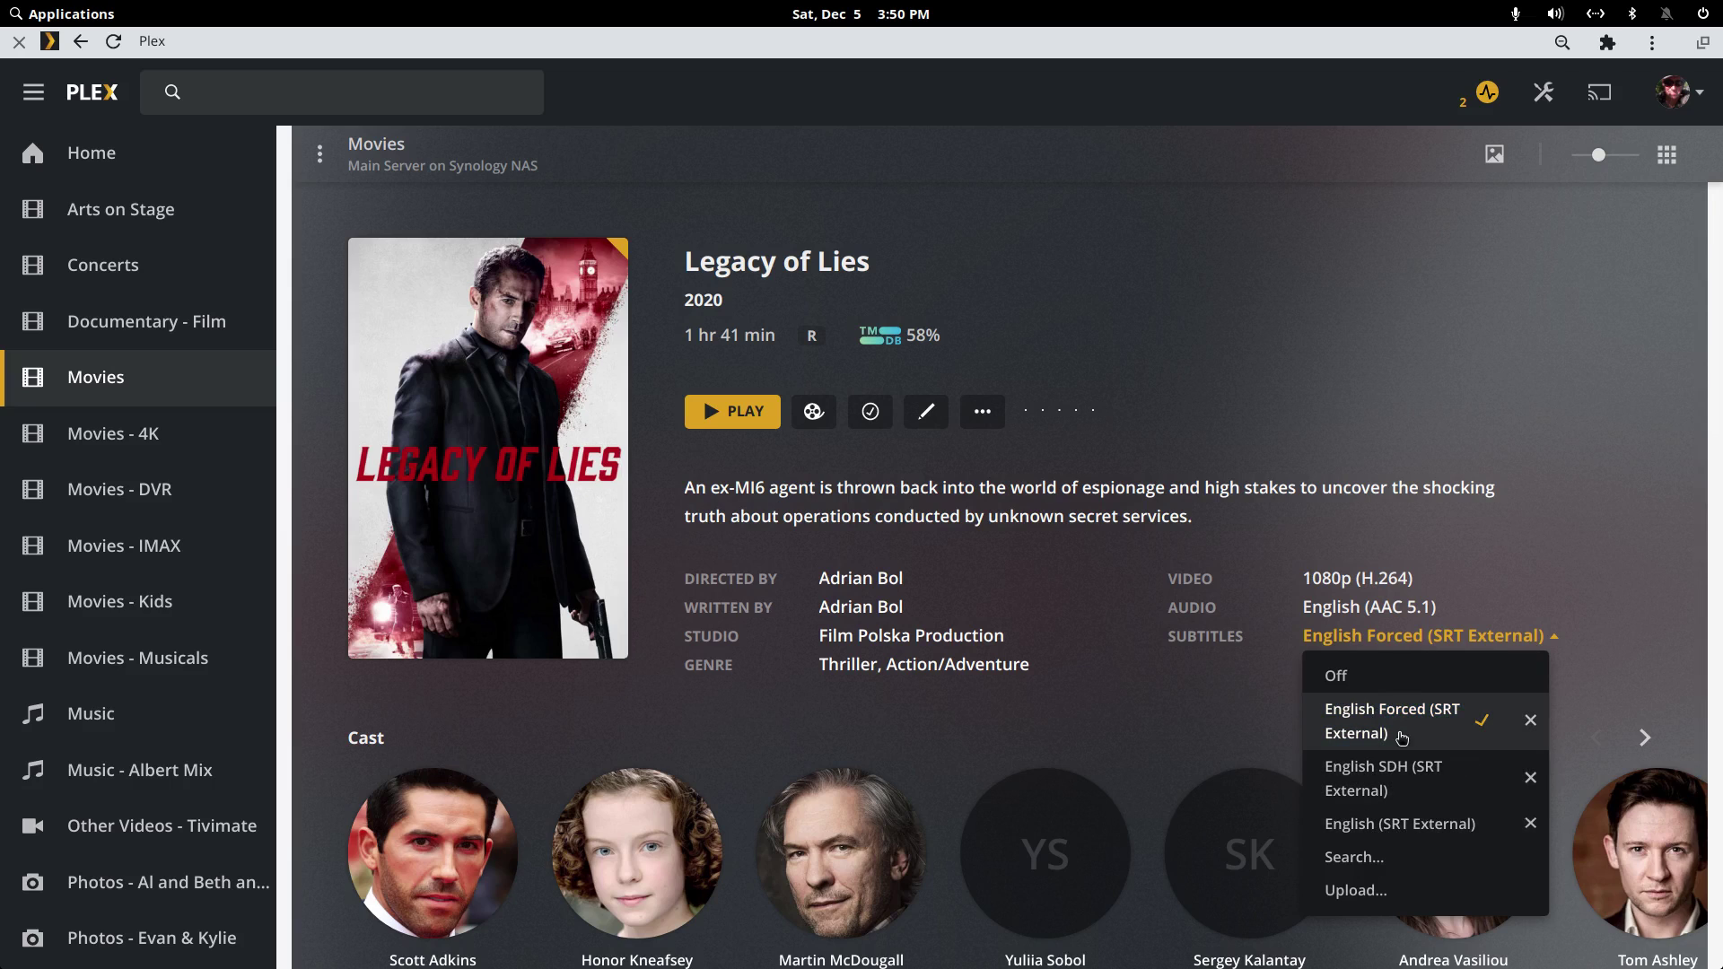
{"action": "left_click", "coordinate": [1597, 620]}
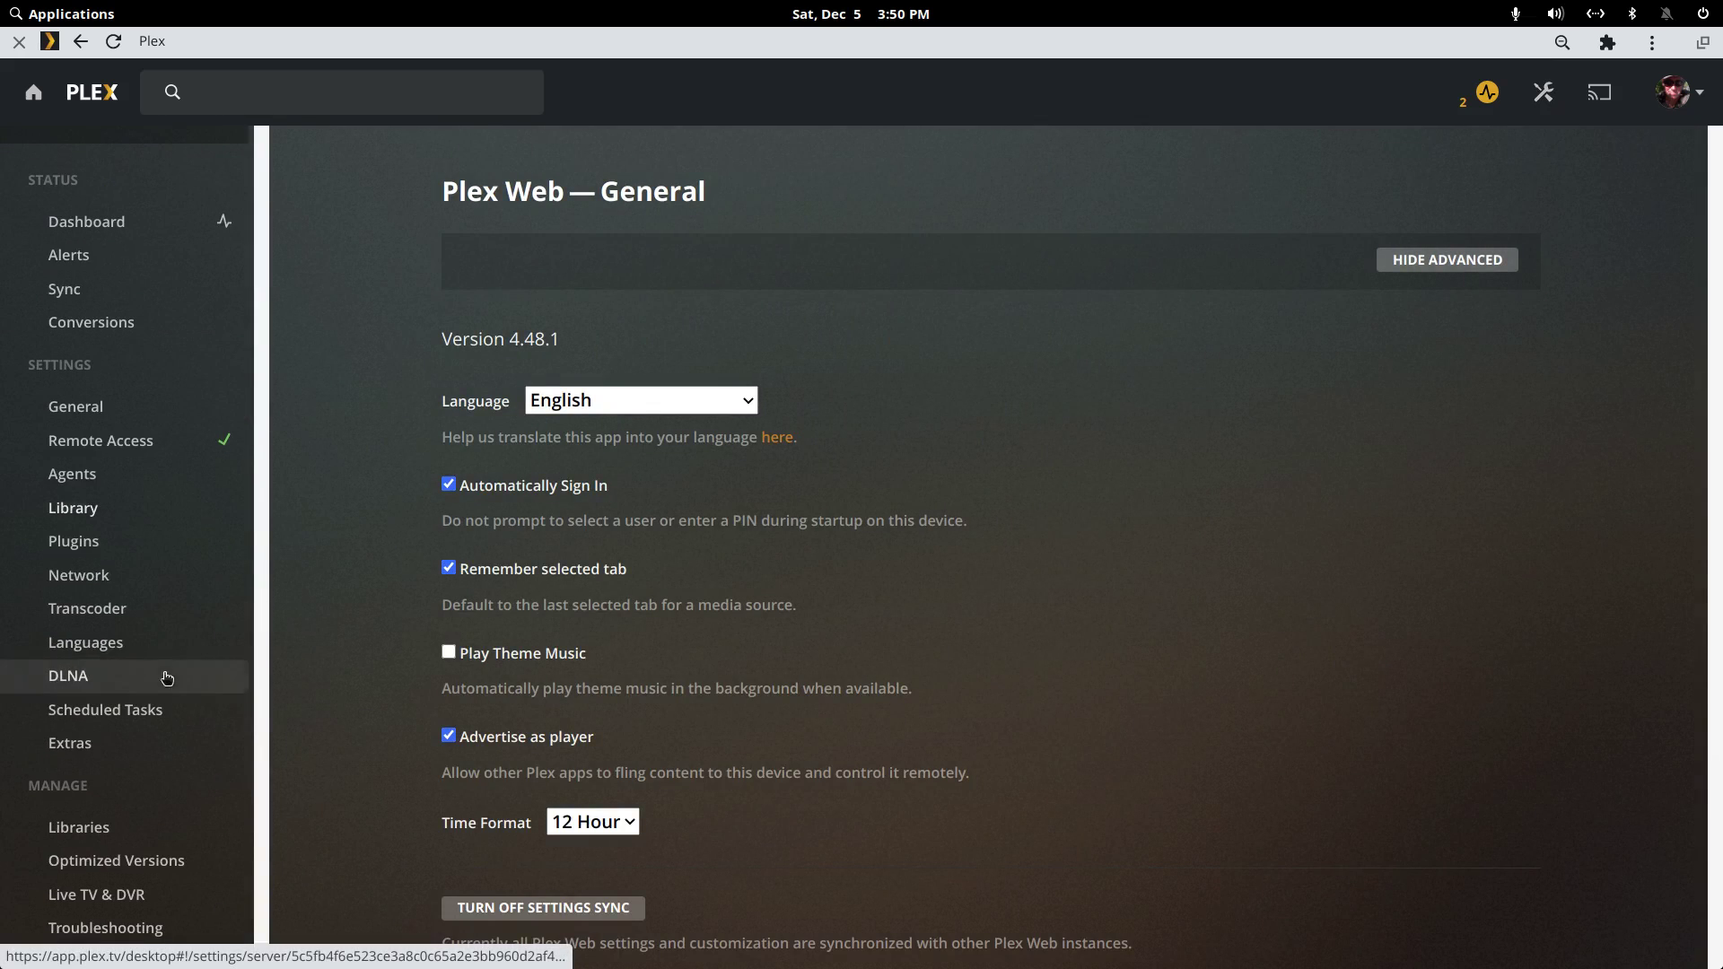
Review the Languages preferred audio and subtitle mode options unchanged, then return to the Home page
{"action": "left_click", "coordinate": [117, 643]}
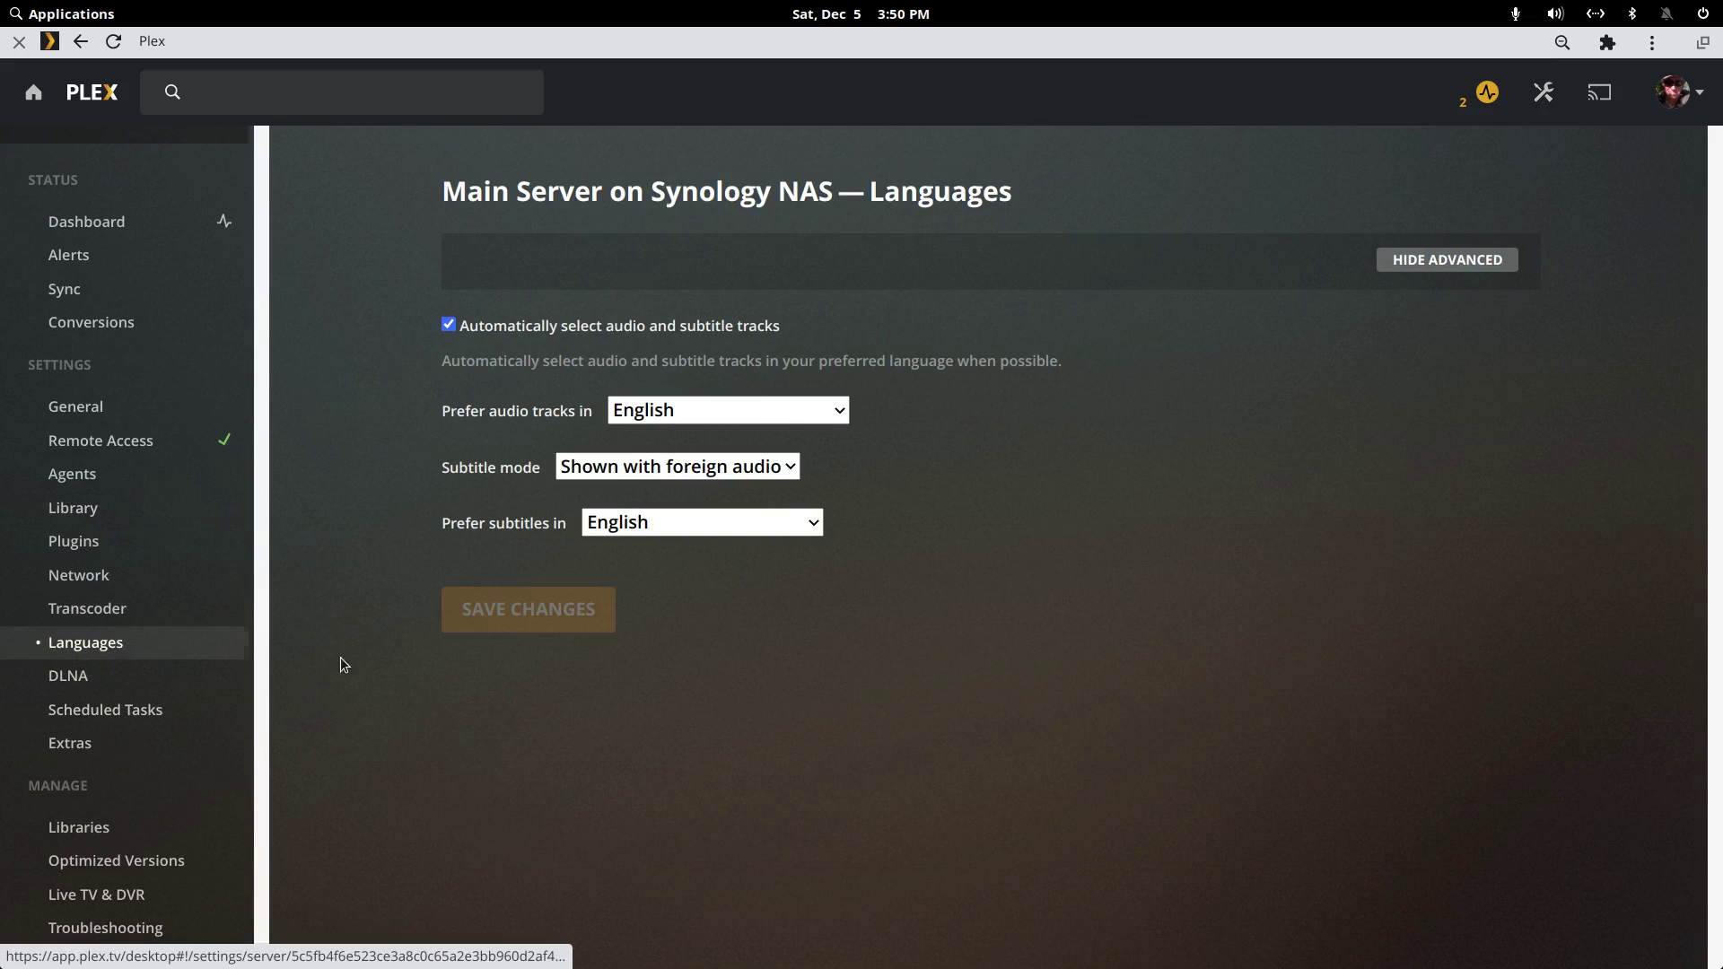
{"action": "left_click", "coordinate": [843, 412]}
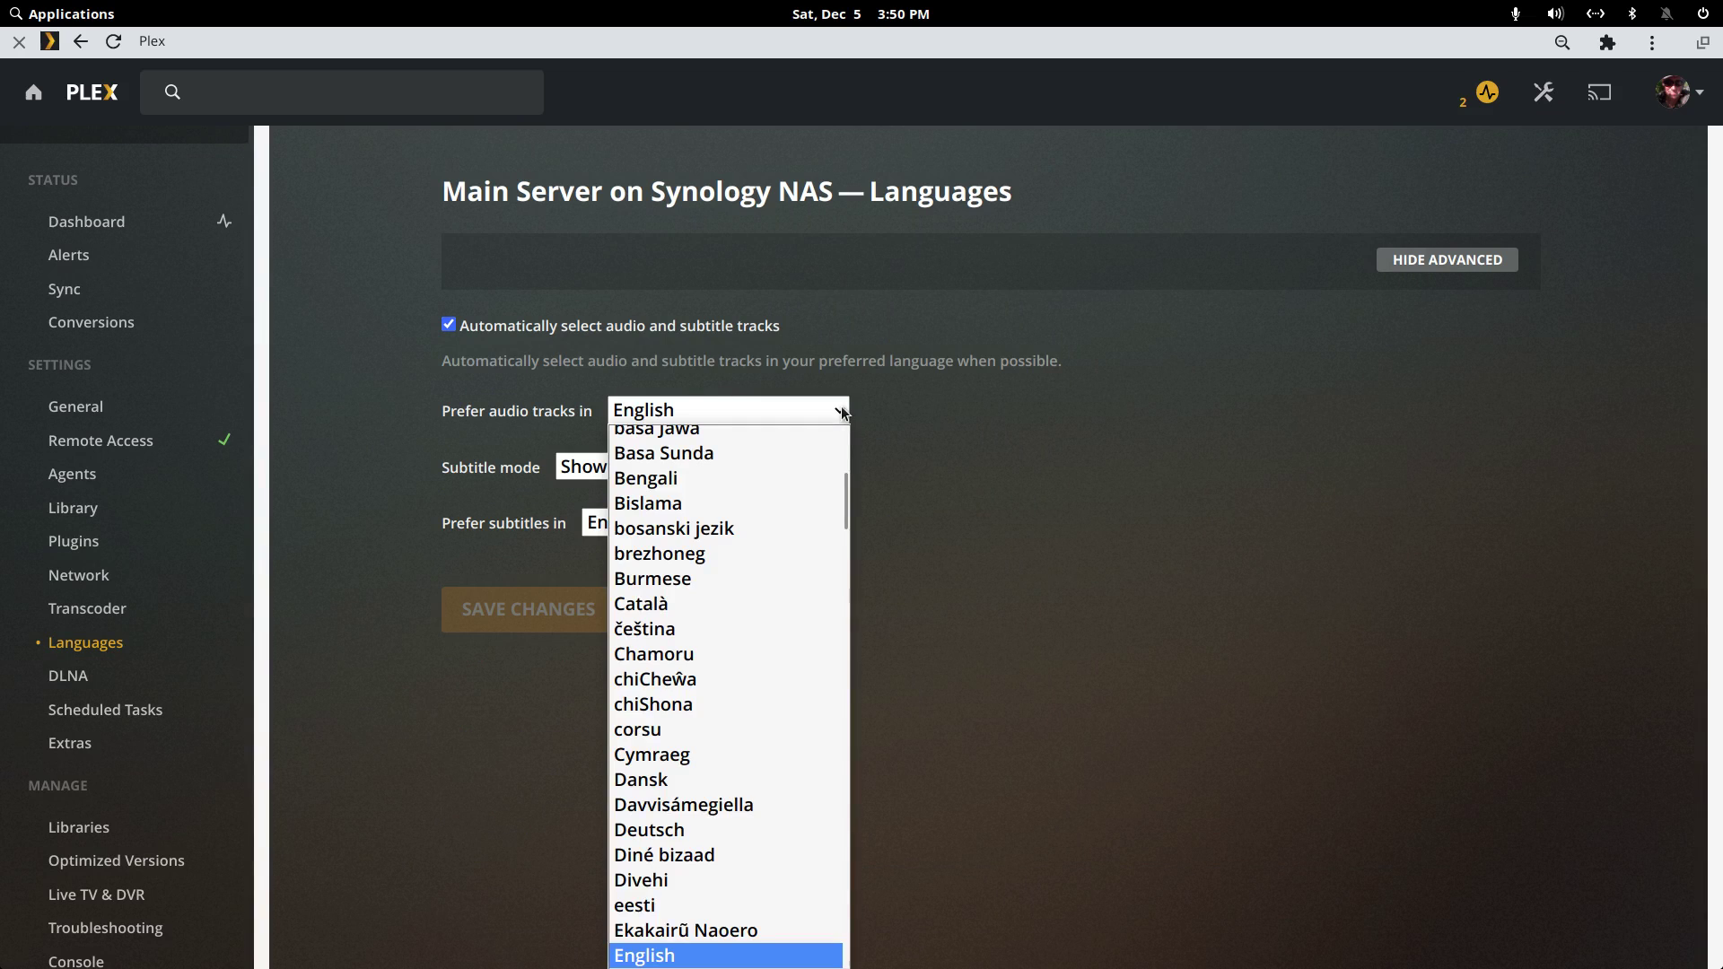
{"action": "left_click", "coordinate": [843, 412]}
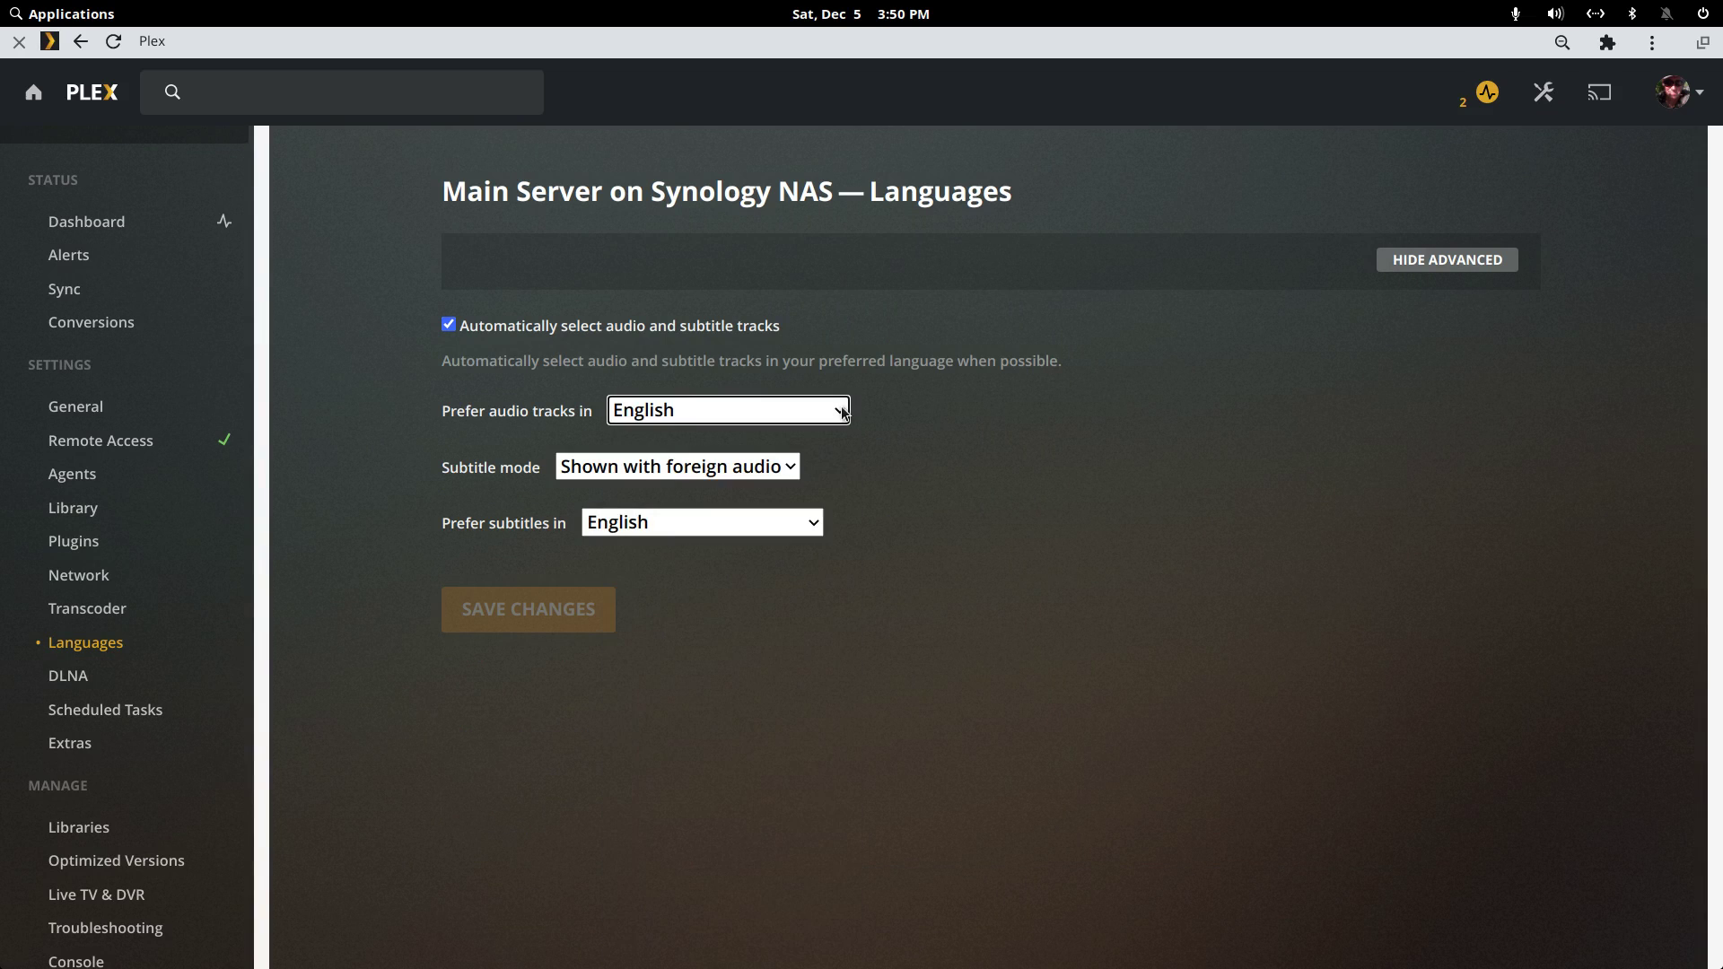
{"action": "left_click", "coordinate": [792, 466]}
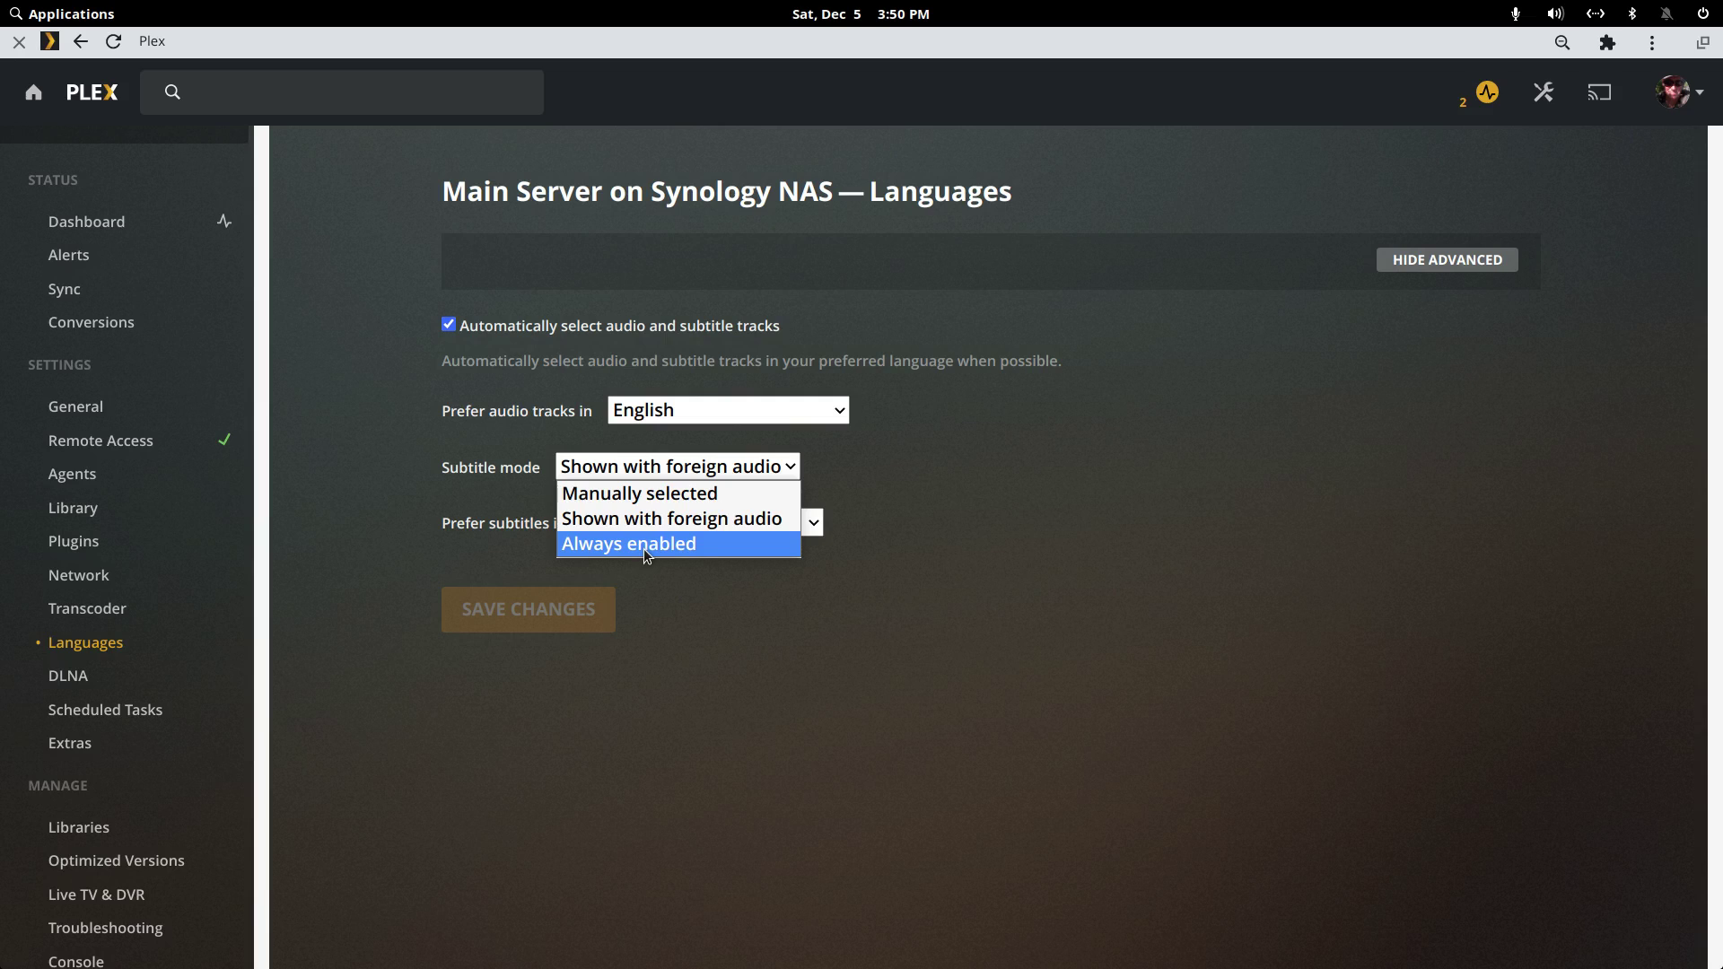
{"action": "left_click", "coordinate": [1133, 472]}
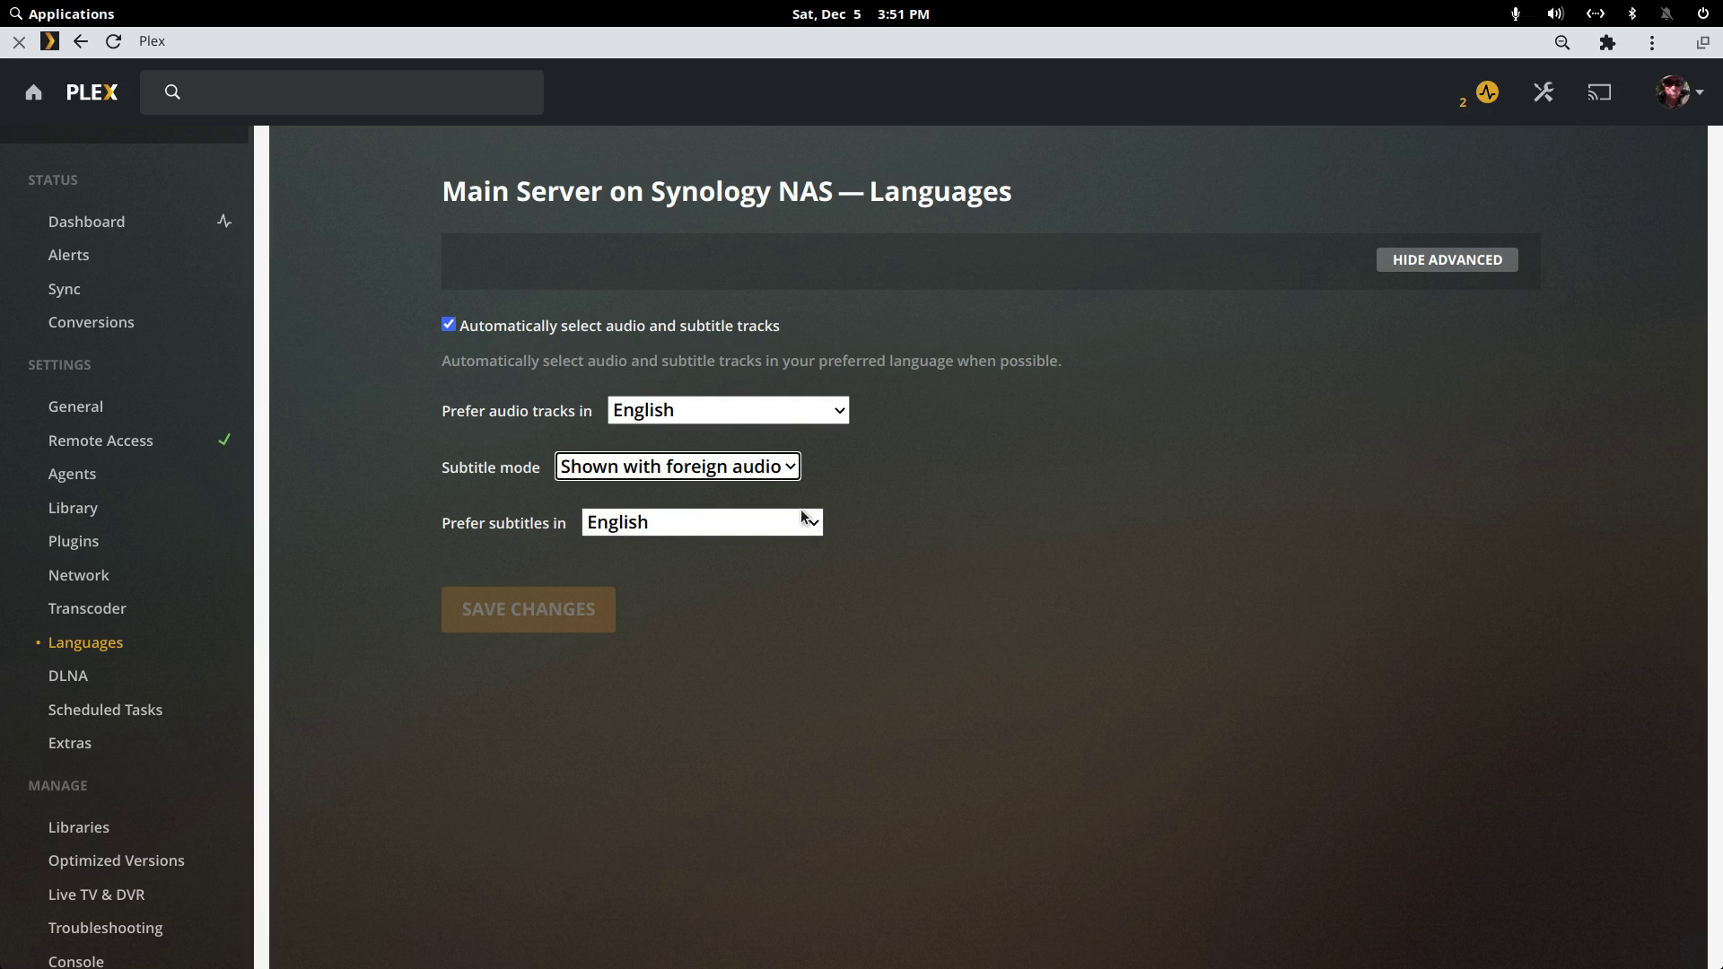
{"action": "left_click", "coordinate": [42, 100]}
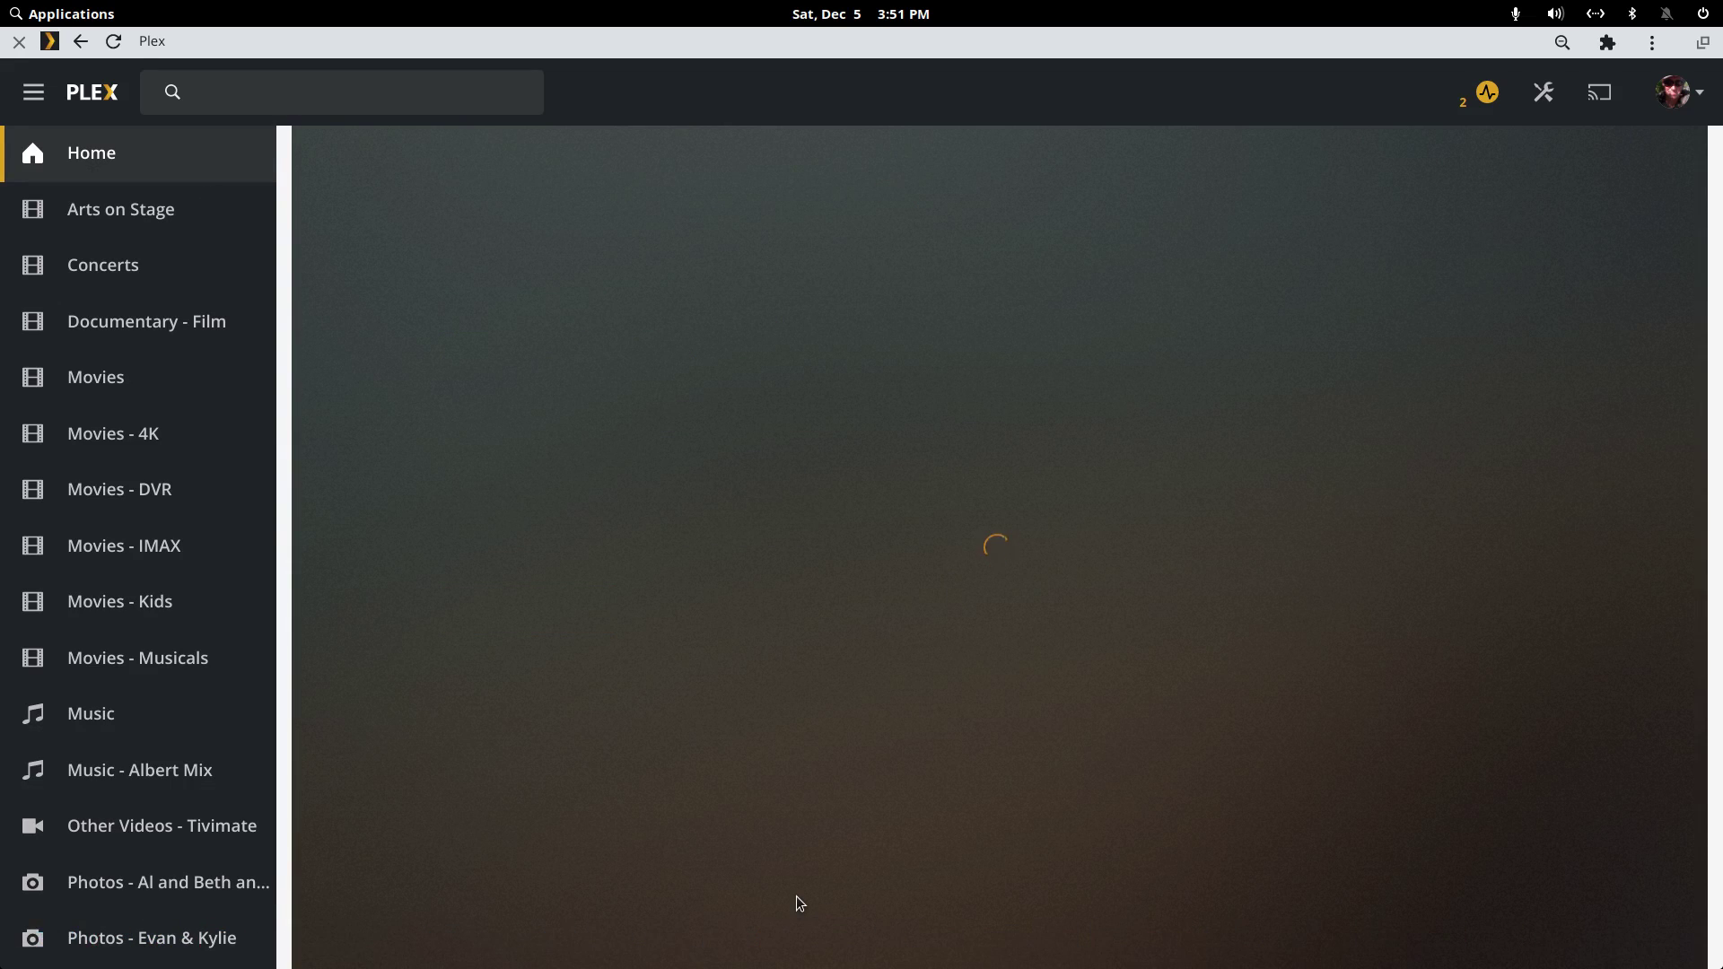
Raise the Movies Temp window in Files to confirm it is now empty
{"action": "scroll", "coordinate": [754, 870], "scroll_direction": "down", "scroll_amount": 3}
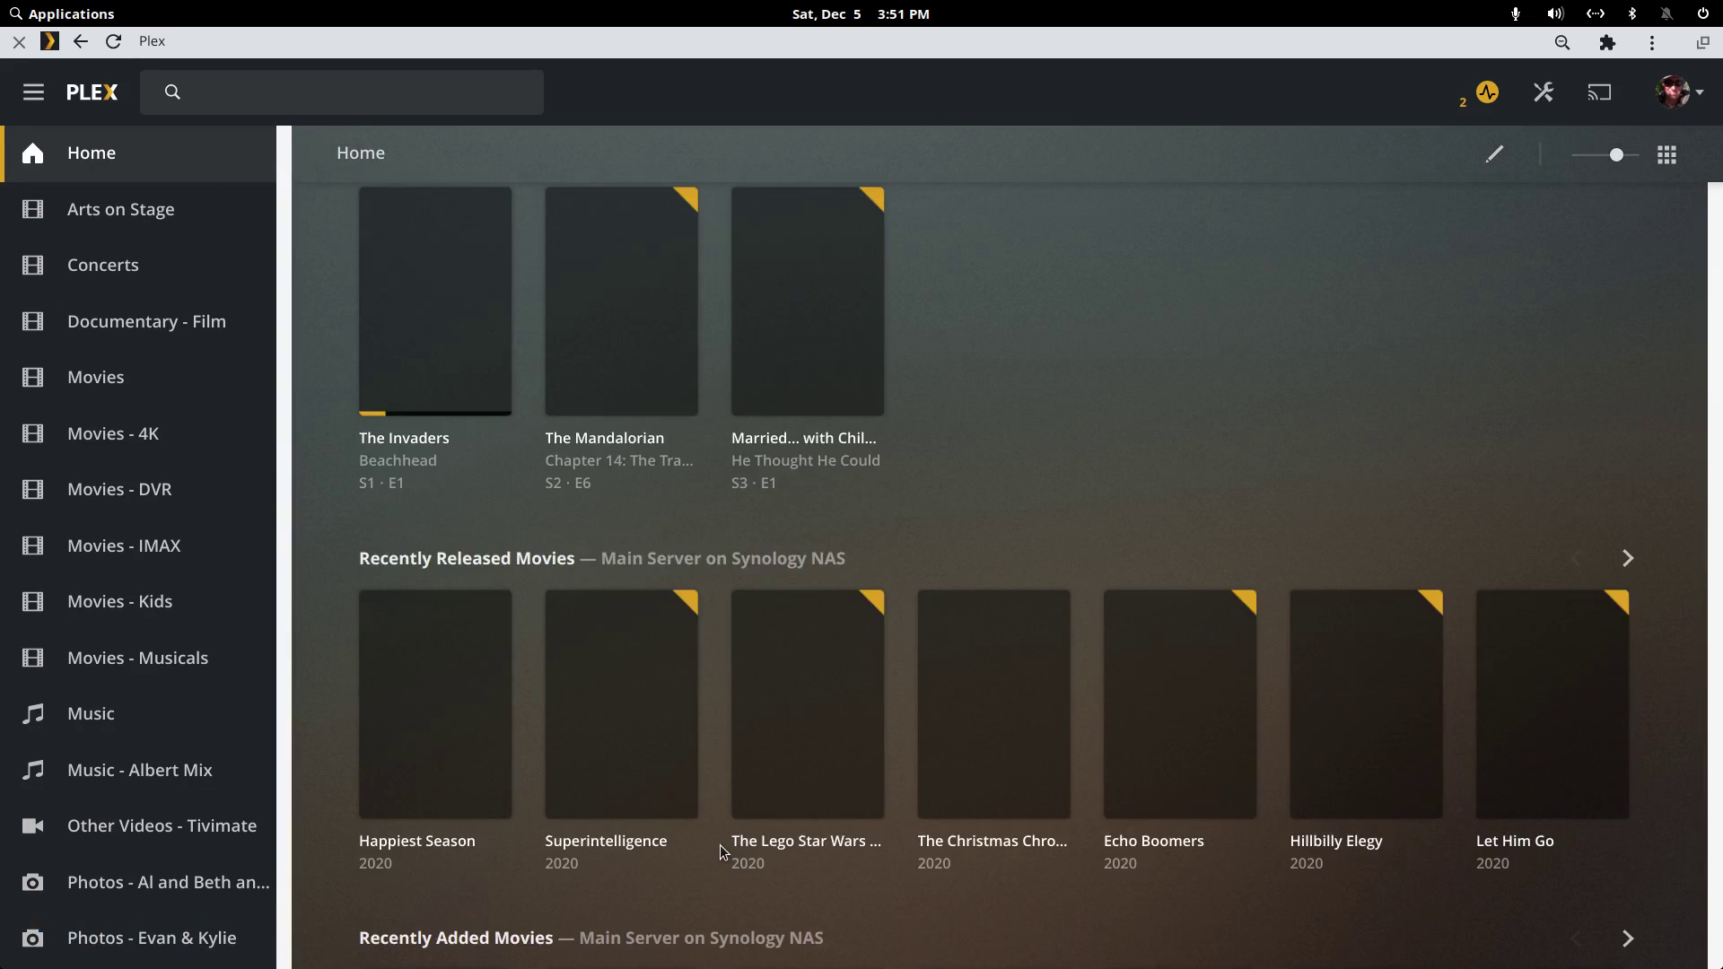
{"action": "scroll", "coordinate": [720, 843], "scroll_direction": "down", "scroll_amount": 3}
{"action": "left_click", "coordinate": [999, 940]}
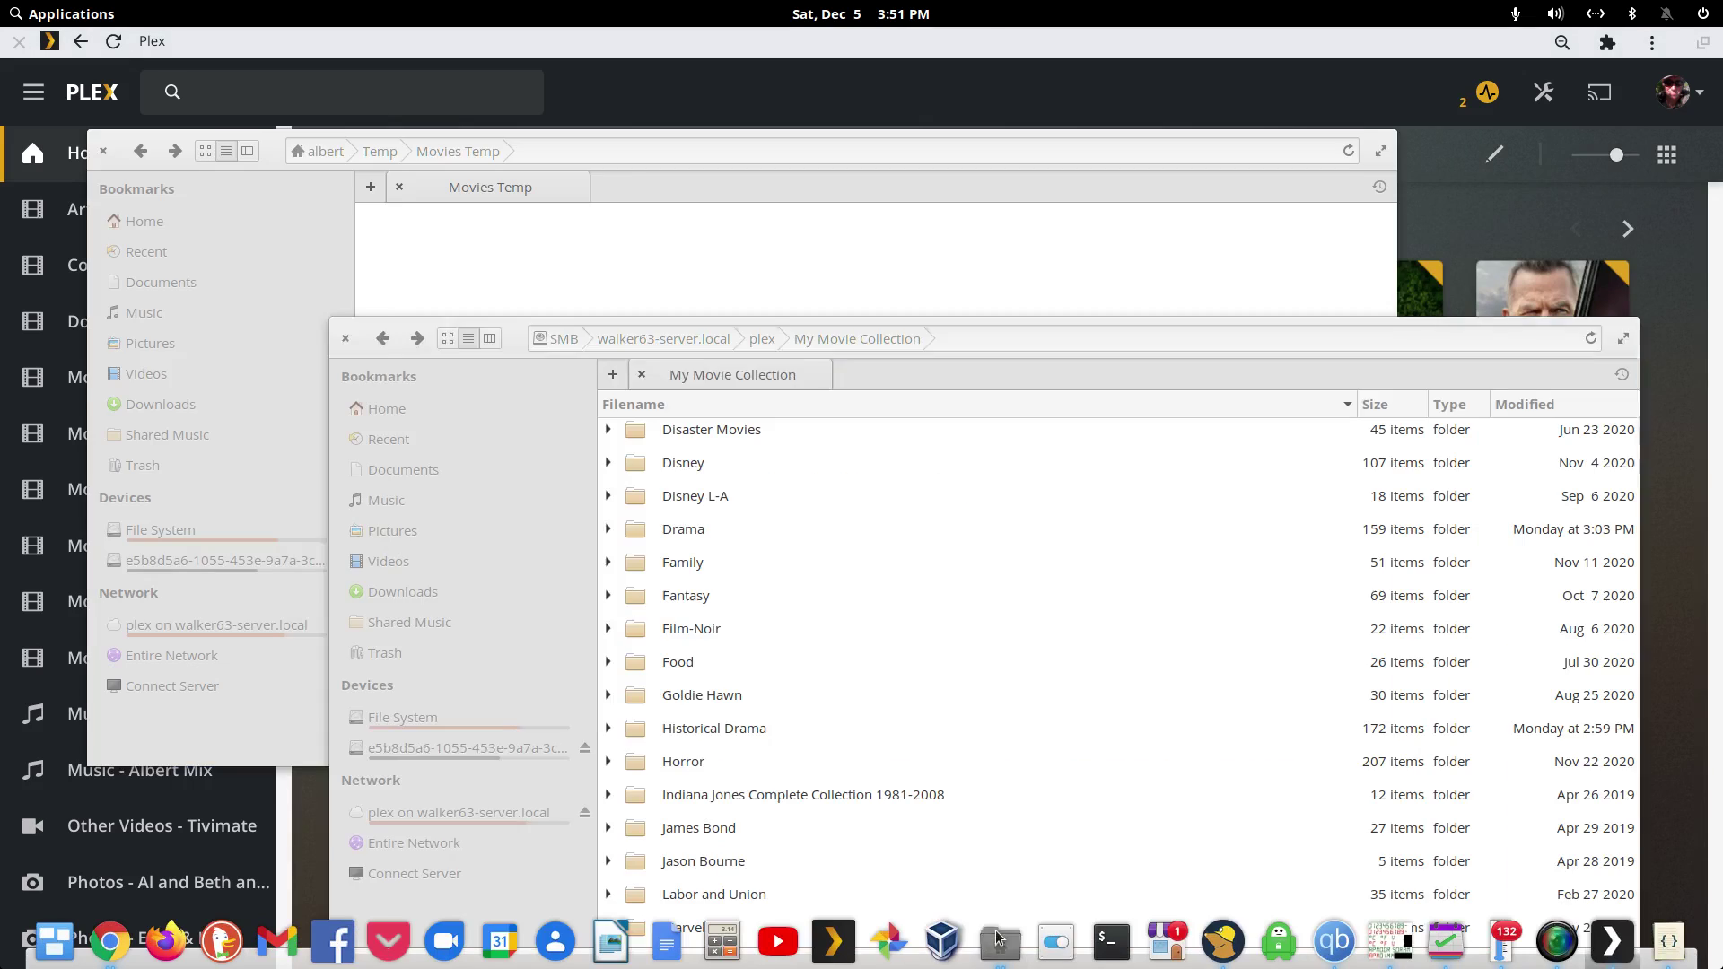
{"action": "left_click", "coordinate": [286, 150]}
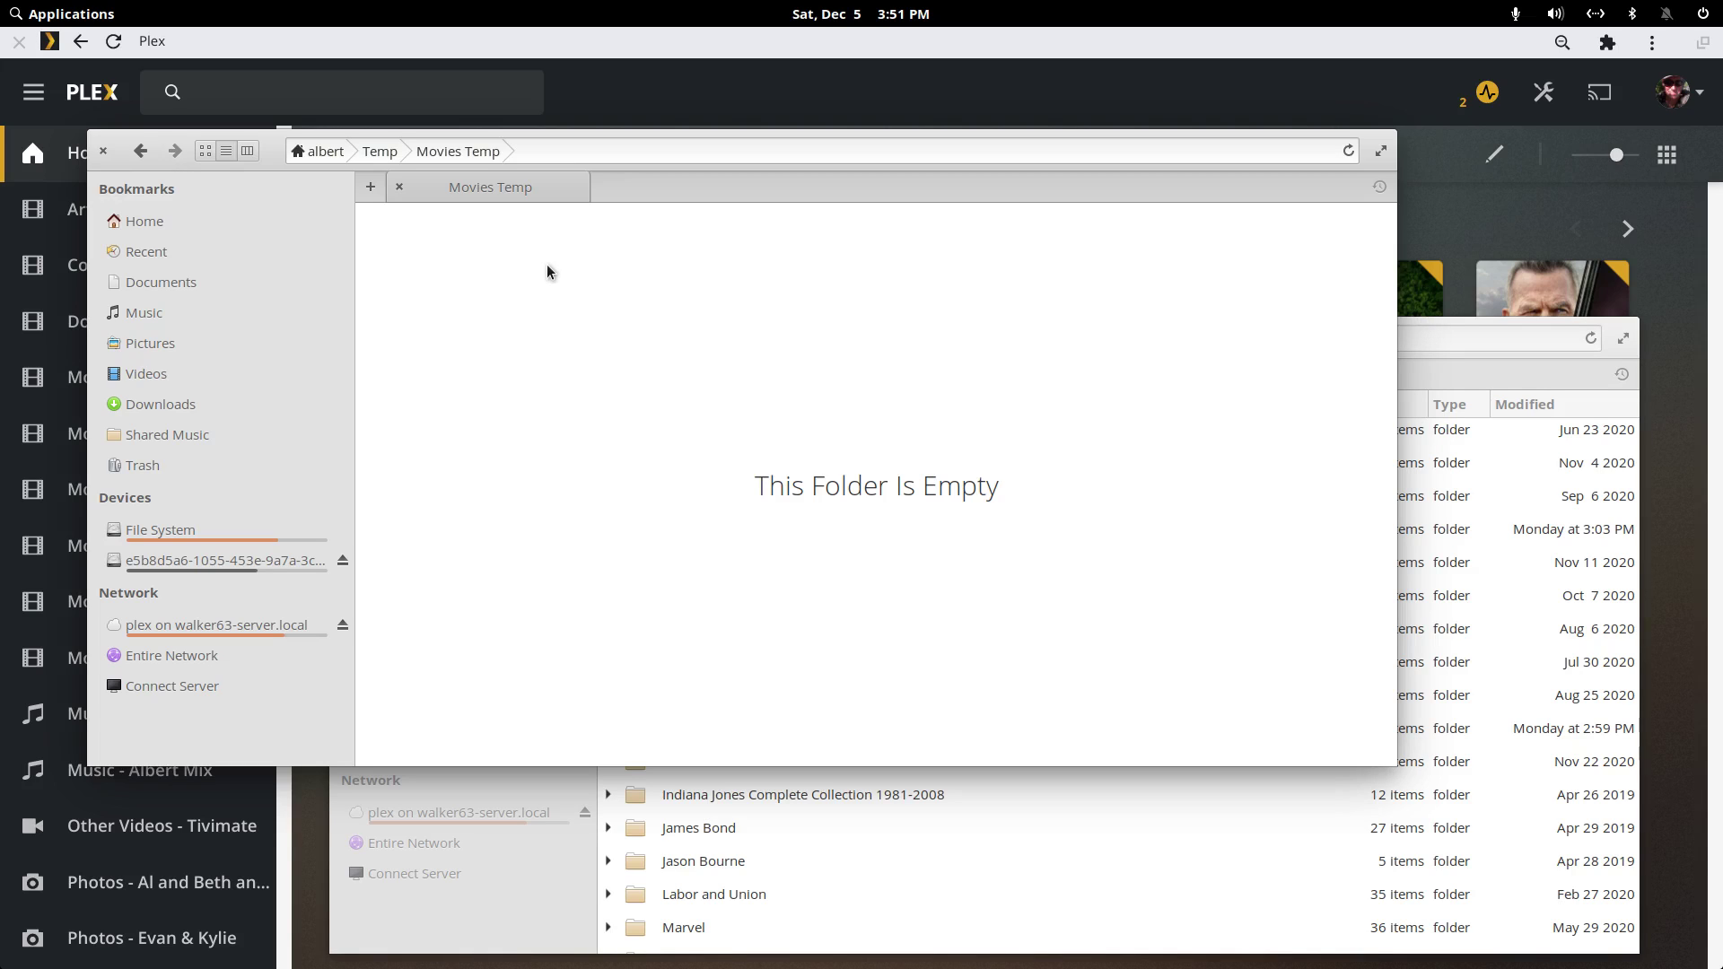
Open Legacy of Lies from Home and verify its subtitles show English Forced (SRT External)
{"action": "left_click", "coordinate": [1429, 215]}
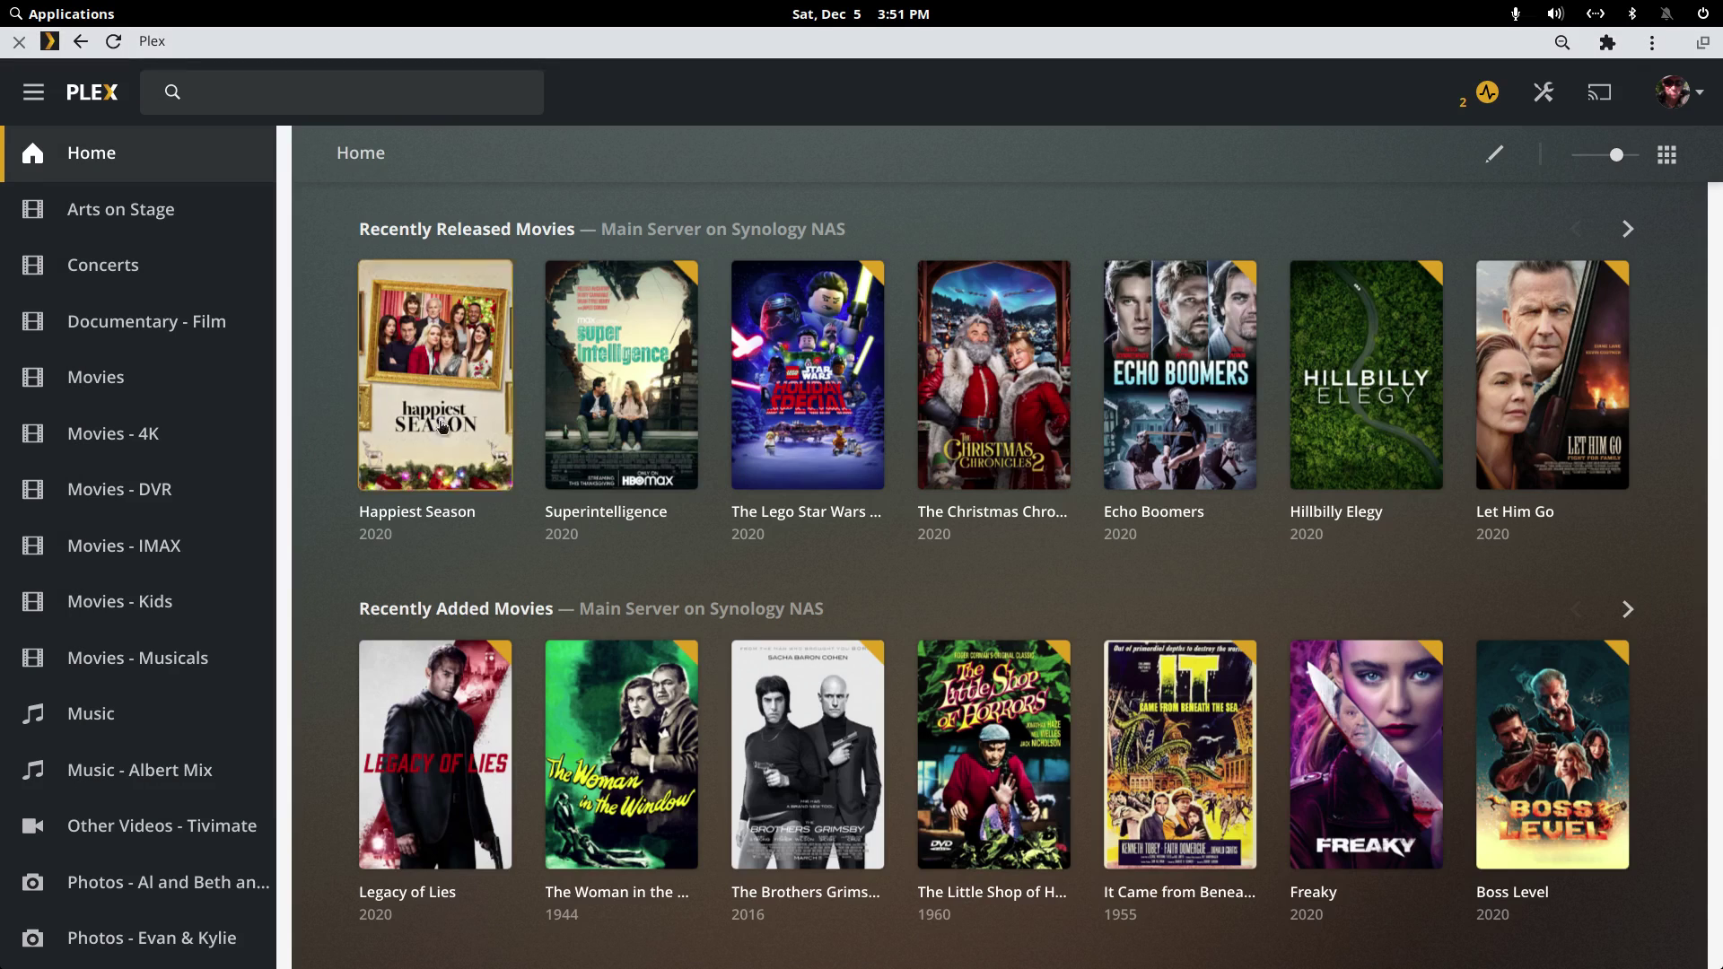
{"action": "left_click", "coordinate": [458, 682]}
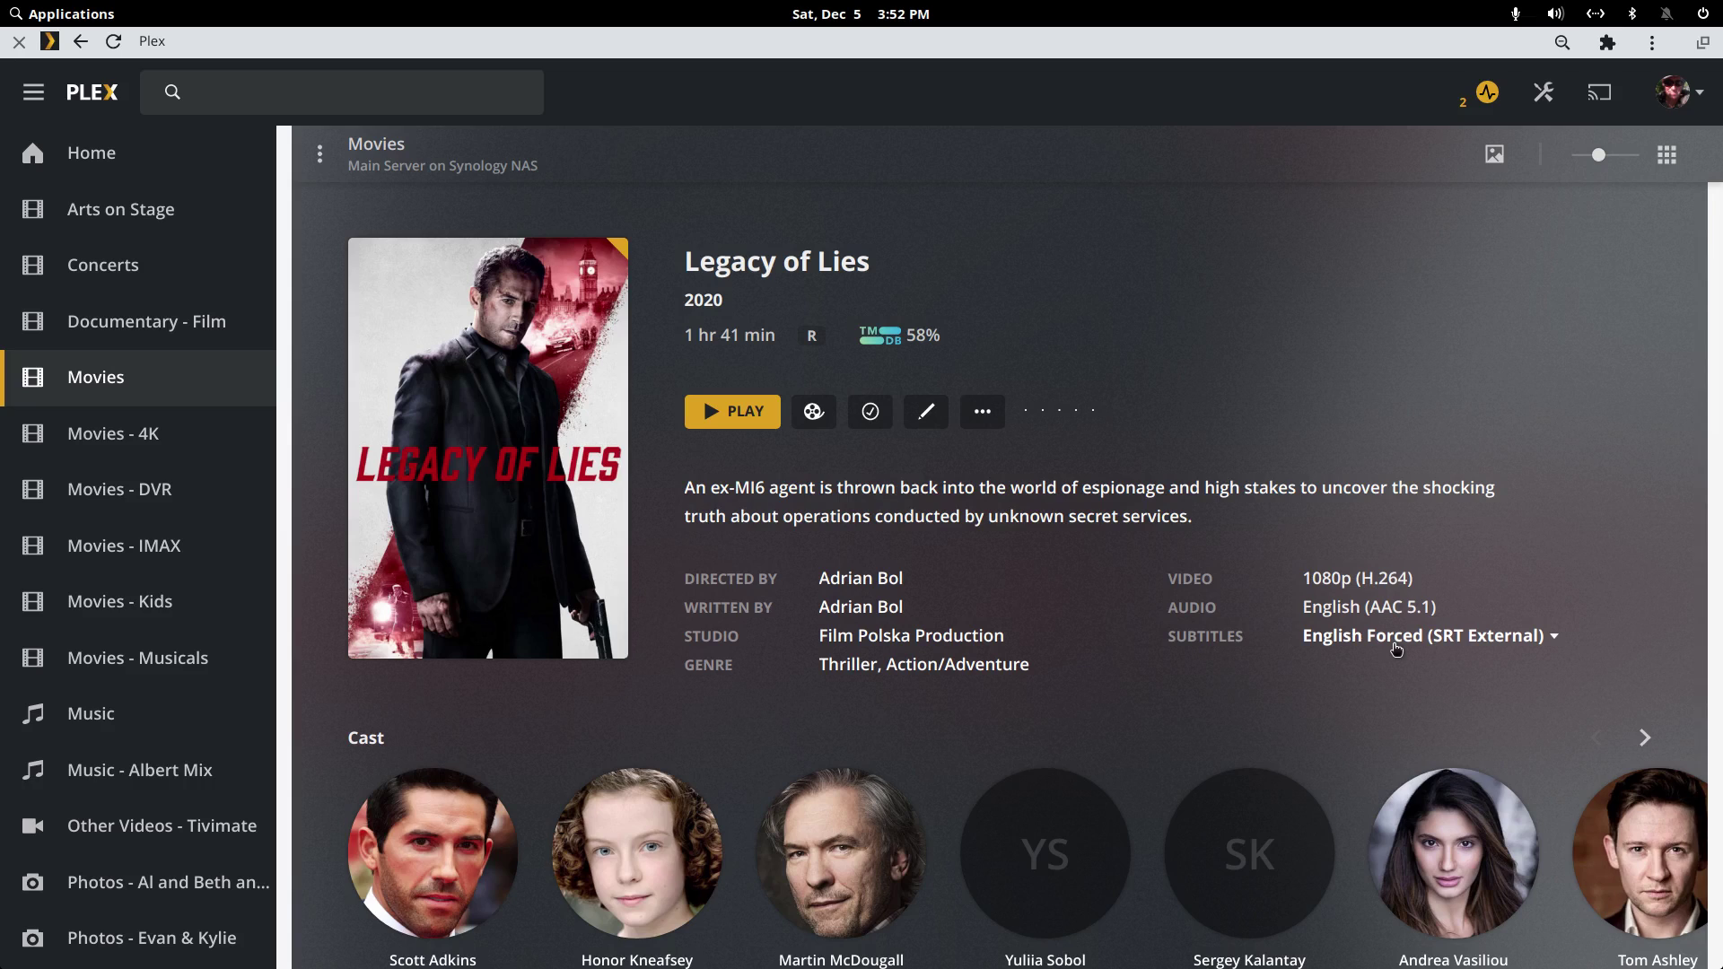
{"action": "left_click", "coordinate": [1397, 648]}
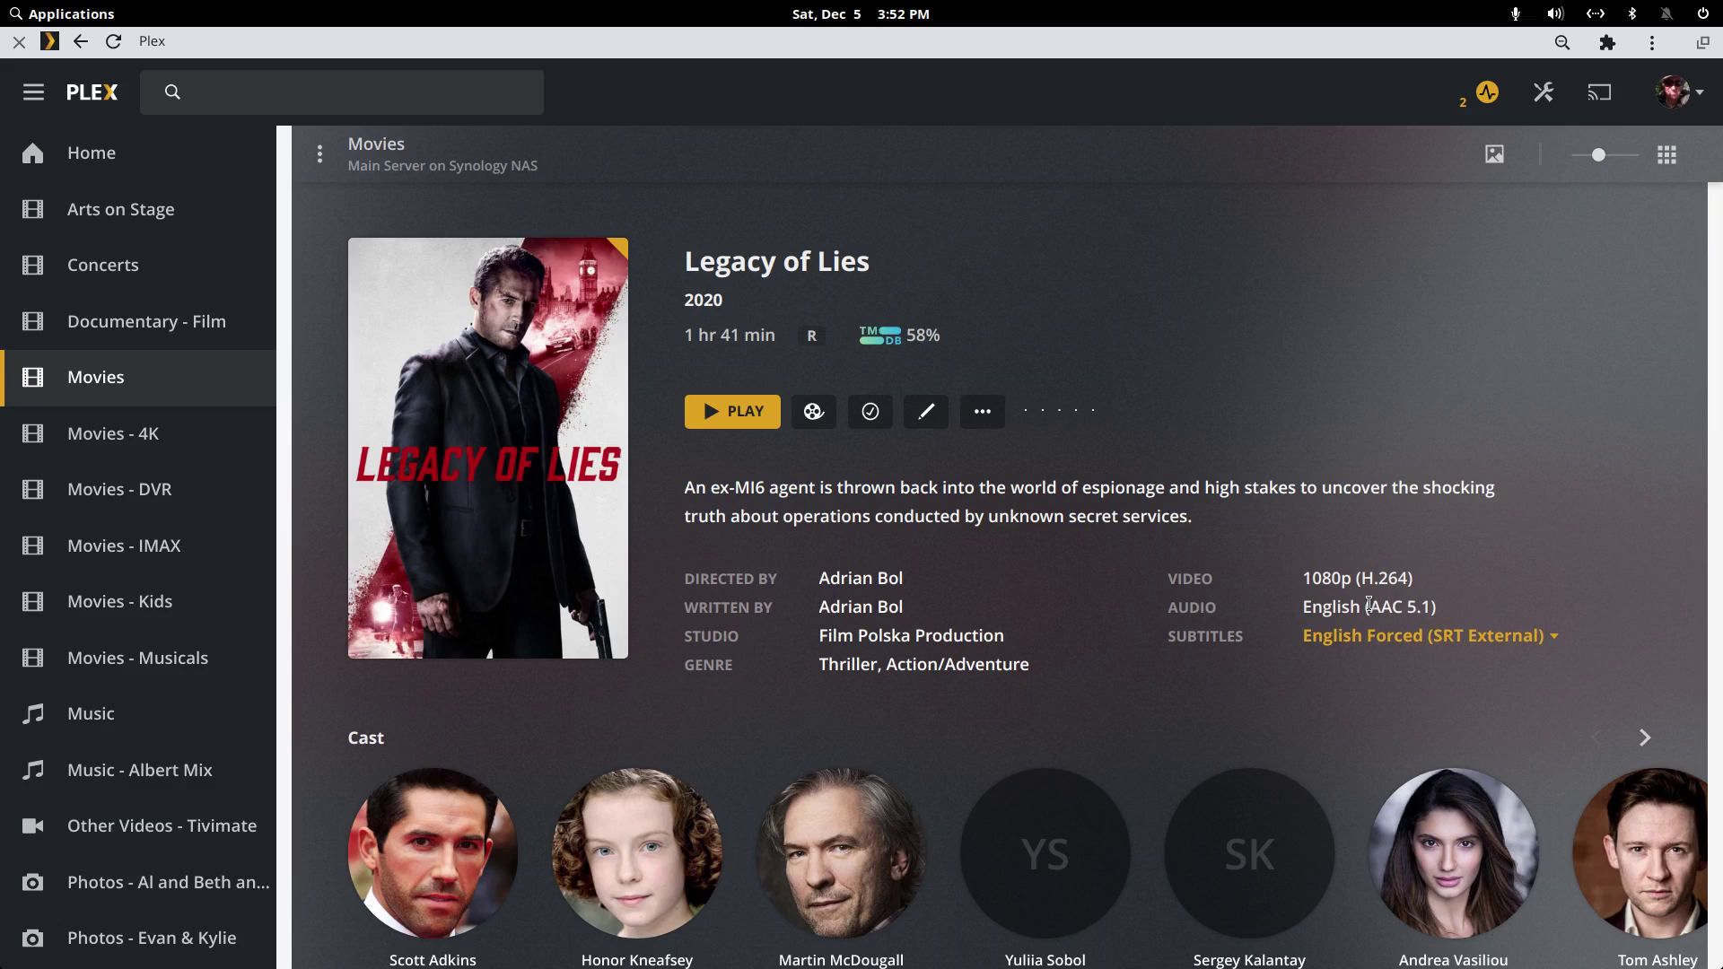